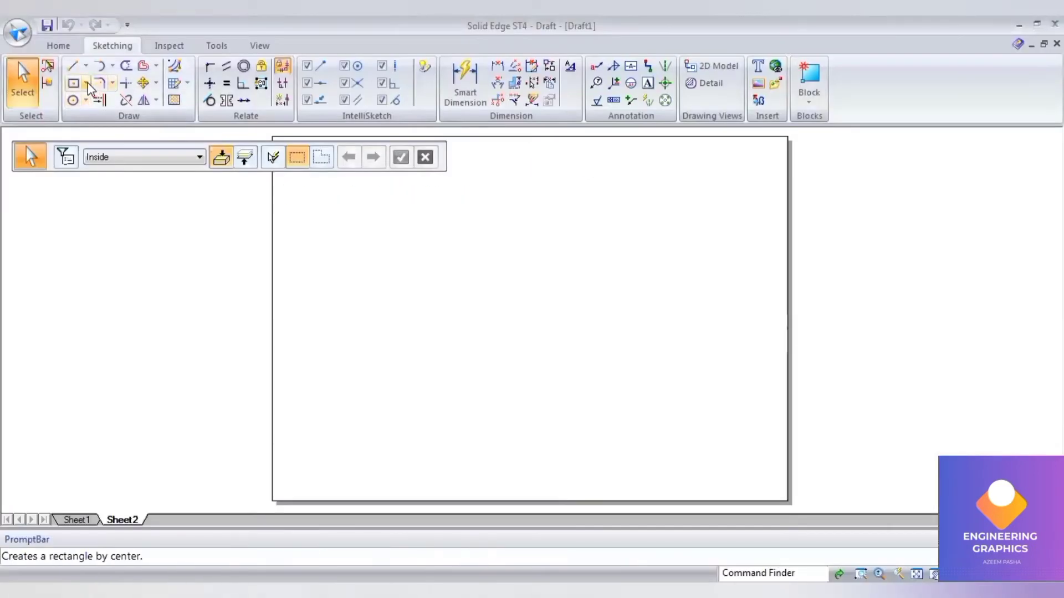
# - Draw a six-sided hexagon by centre with a 0.50 mm line width
pyautogui.click(87, 82)
pyautogui.click(101, 155)
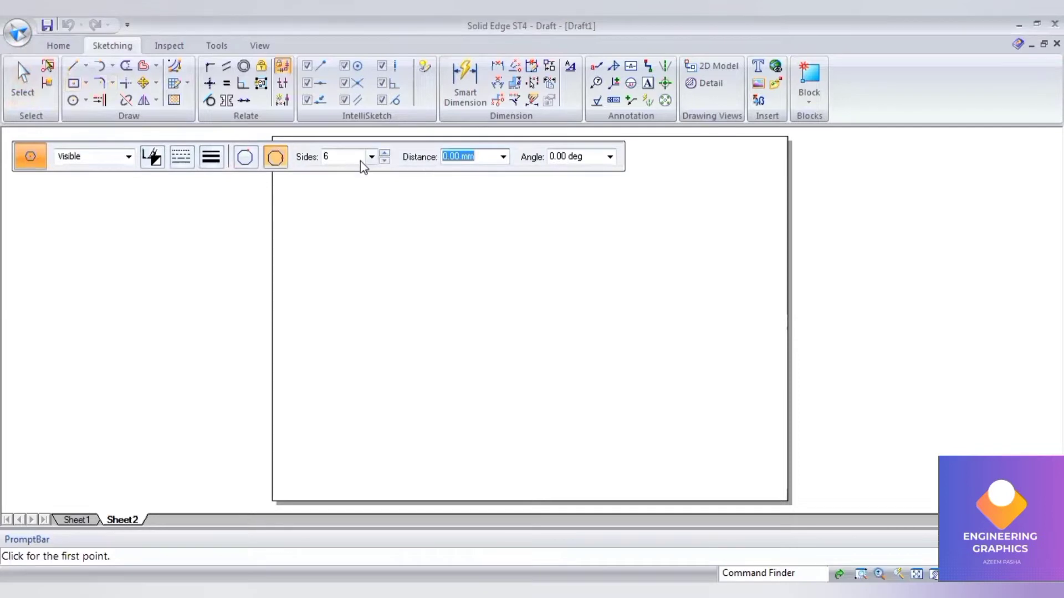
pyautogui.click(208, 157)
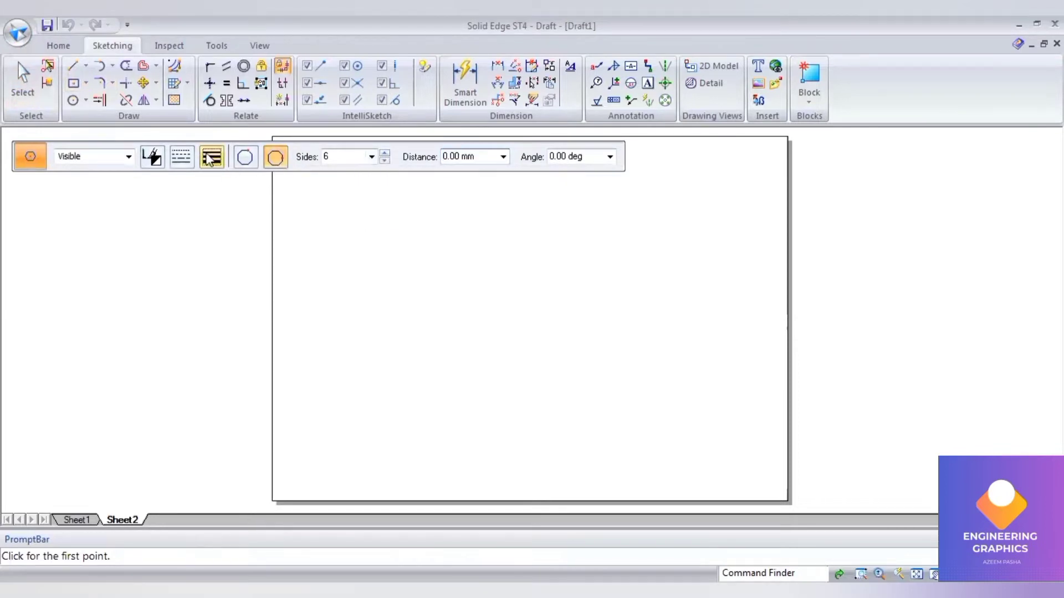
pyautogui.click(224, 218)
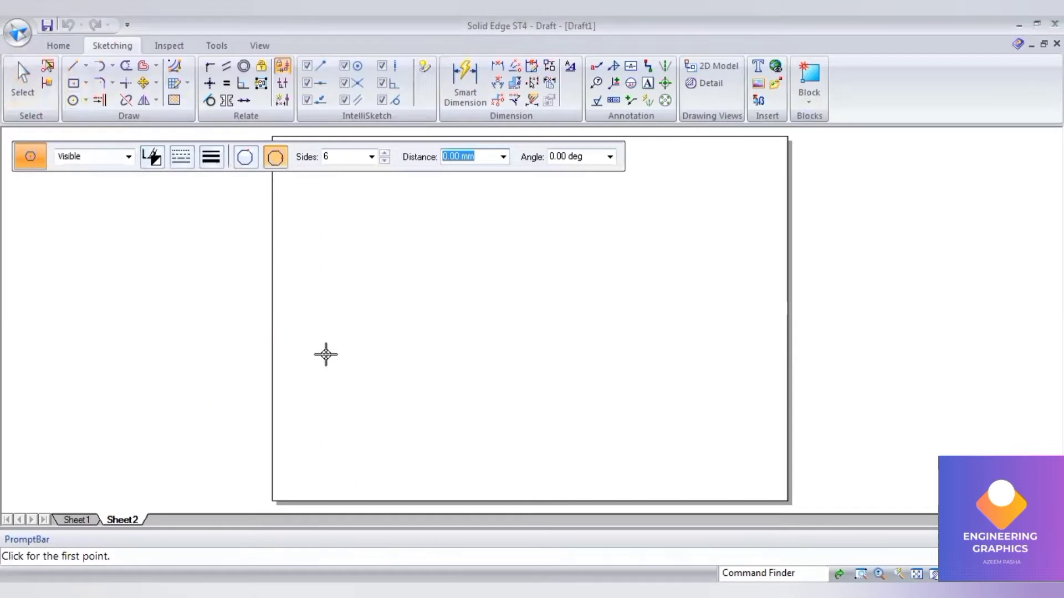
pyautogui.click(326, 355)
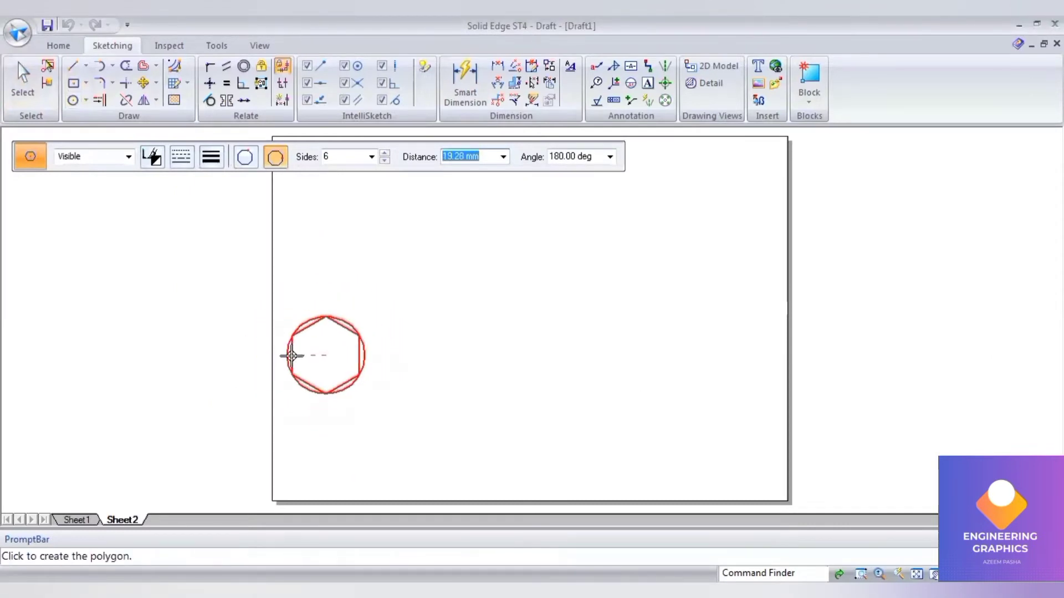
pyautogui.click(455, 77)
# - Dimension the hexagon's vertical left edge to 30 mm
pyautogui.click(292, 366)
pyautogui.click(284, 353)
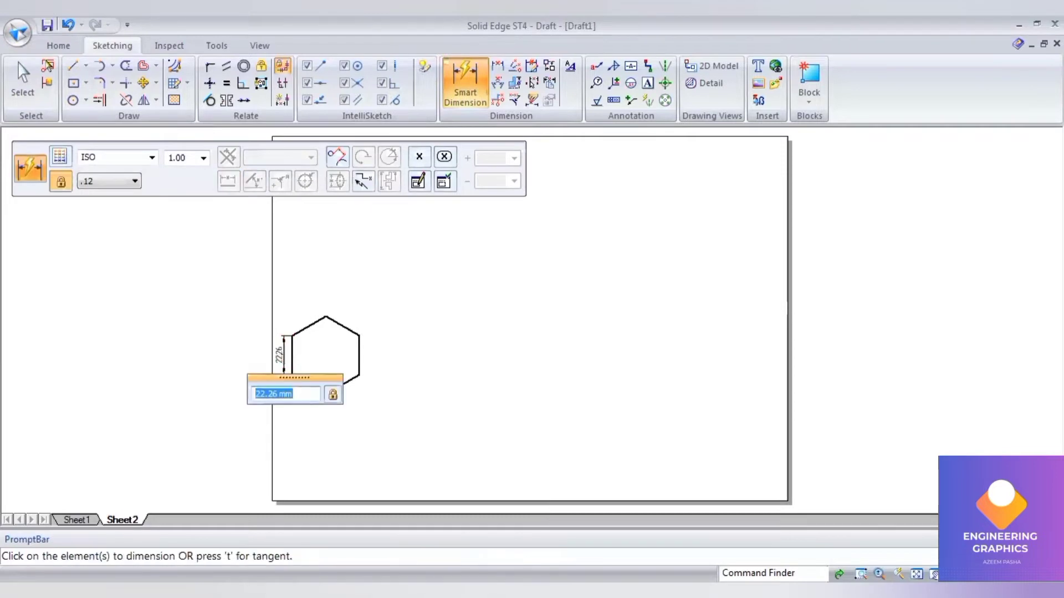
pyautogui.write('30')
pyautogui.press('Return')
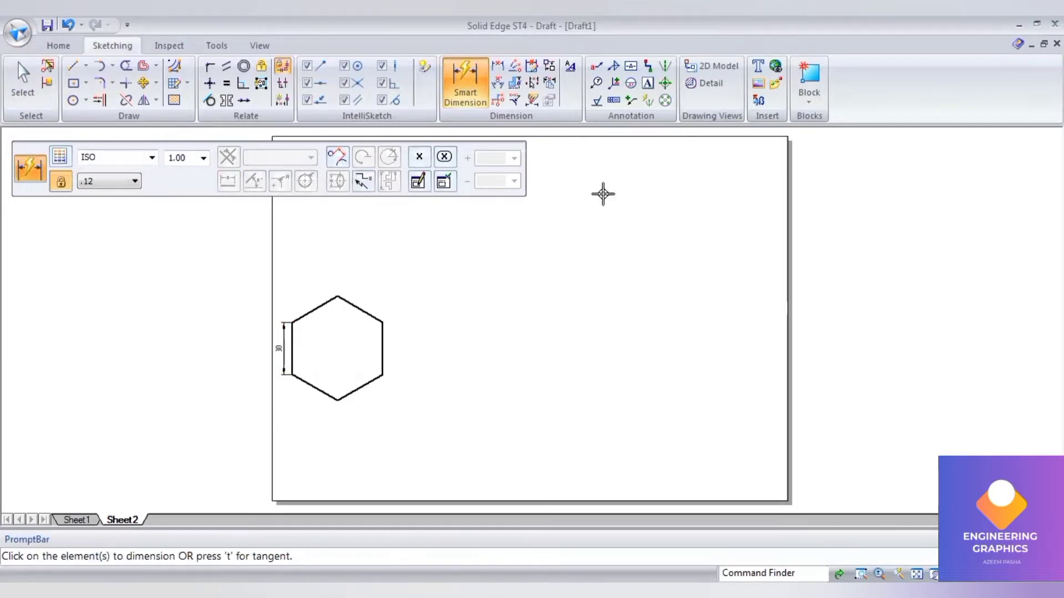
# - Draw a closed 0.13 mm rectangle around the hexagon, snapping to its vertices
pyautogui.click(75, 66)
pyautogui.click(211, 157)
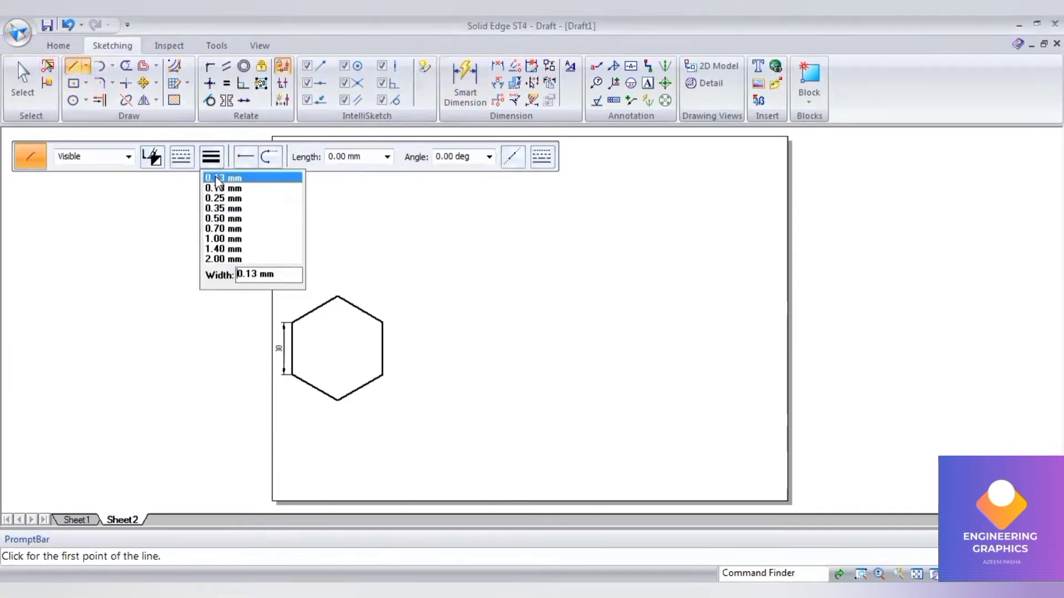
pyautogui.click(217, 178)
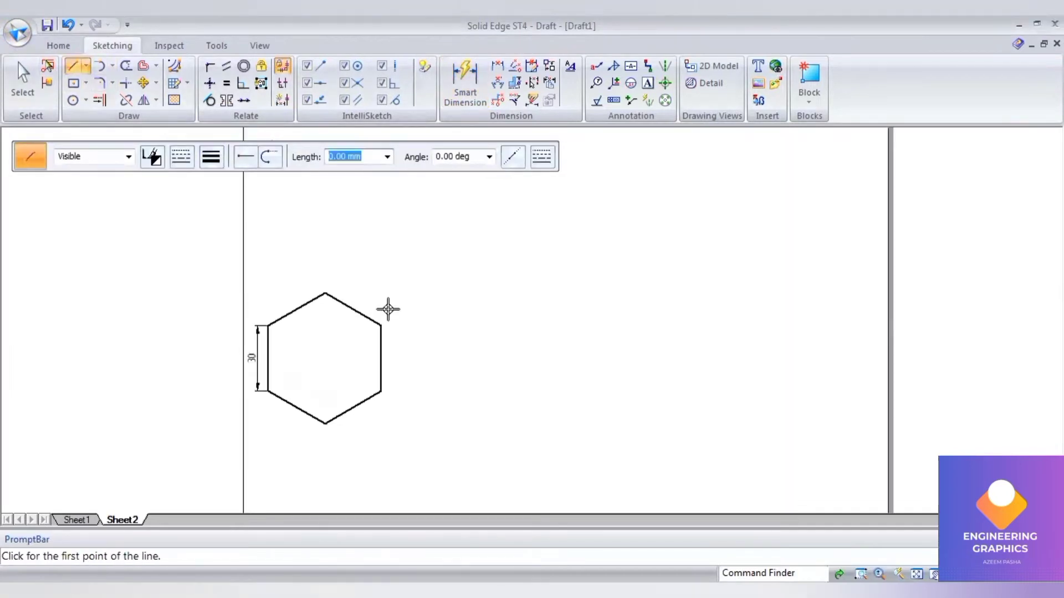
pyautogui.click(268, 325)
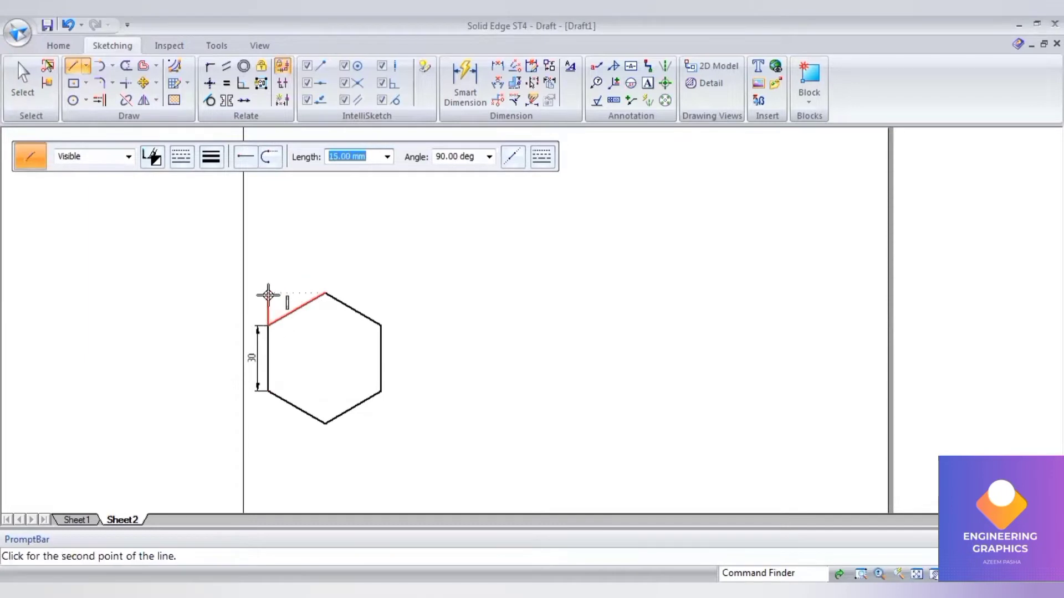
pyautogui.click(268, 295)
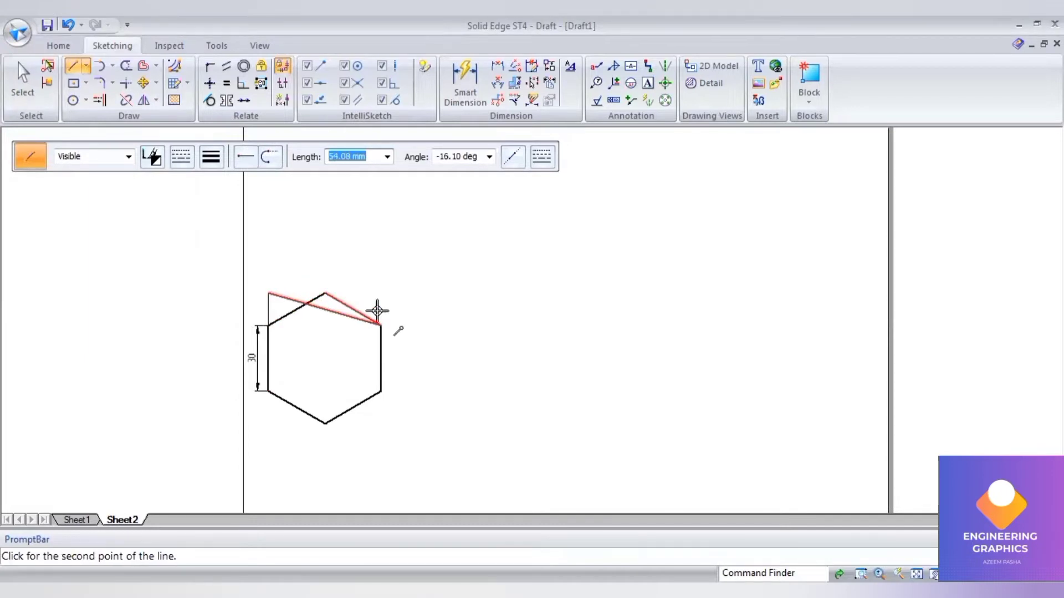
pyautogui.click(380, 292)
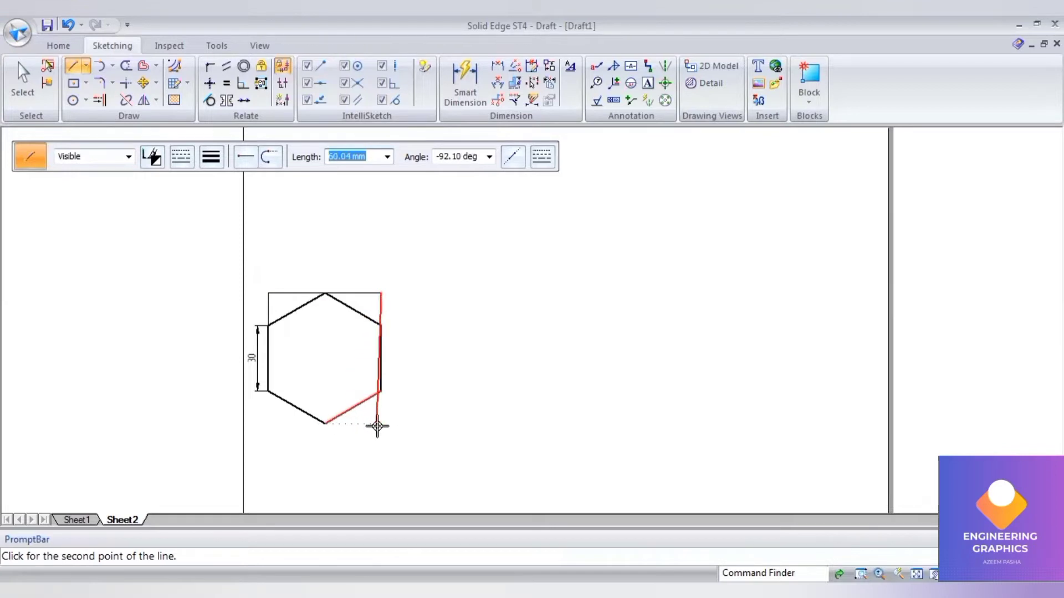
pyautogui.click(381, 424)
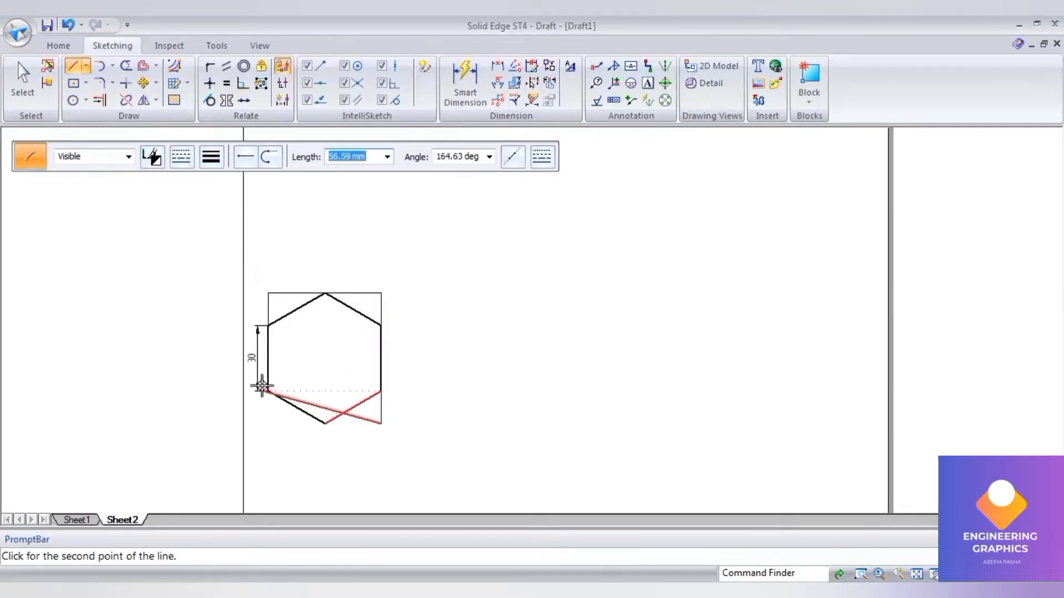
pyautogui.click(268, 425)
pyautogui.click(269, 390)
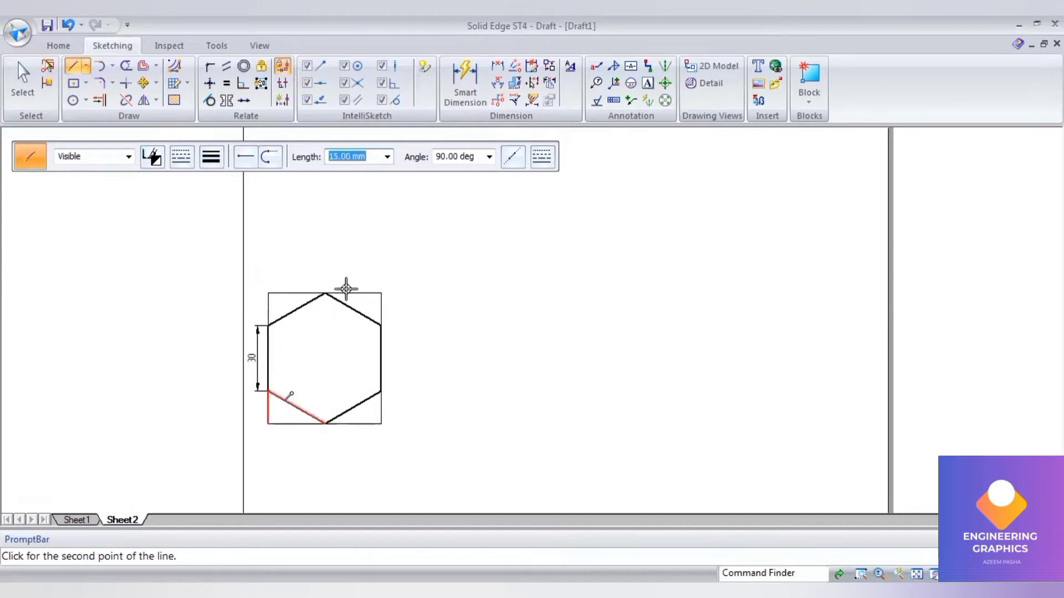
pyautogui.click(463, 91)
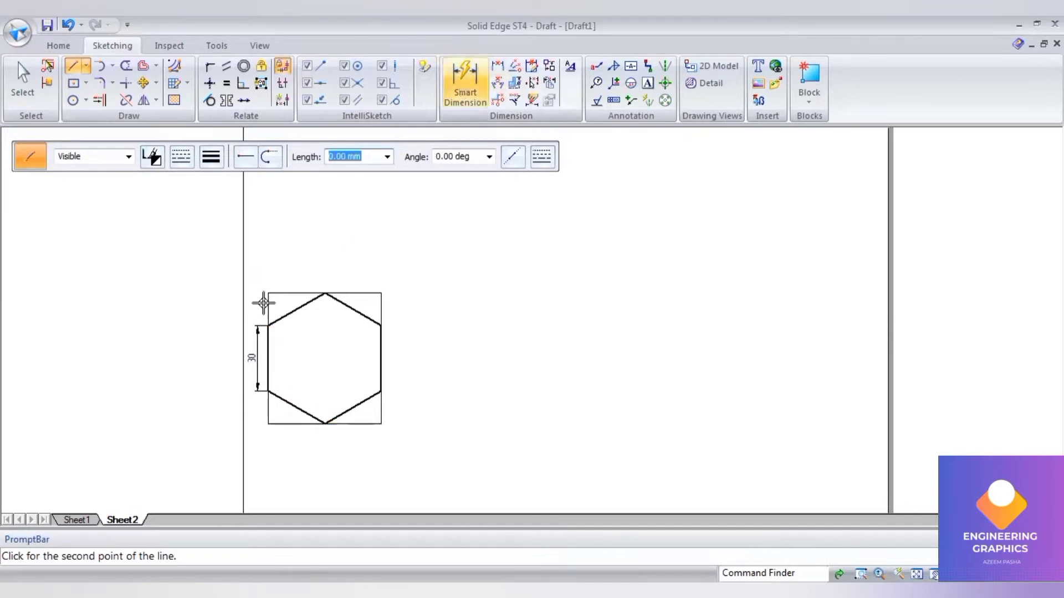
# - Dimension the short left edge 15, the top line 51.96 and the right line 60
pyautogui.click(268, 308)
pyautogui.click(243, 307)
pyautogui.click(363, 292)
pyautogui.click(361, 247)
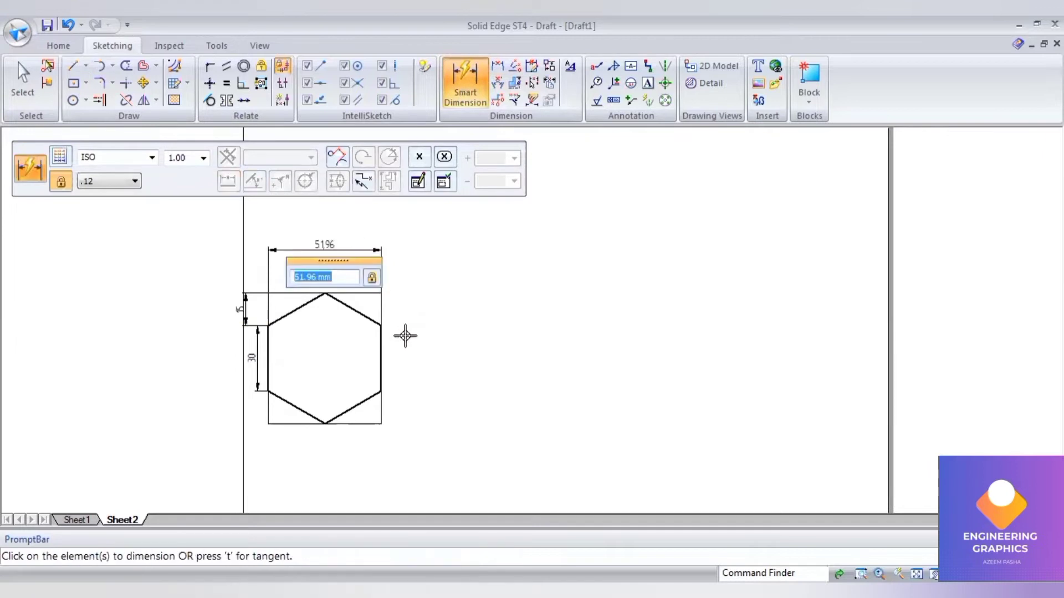
pyautogui.click(380, 311)
pyautogui.click(438, 327)
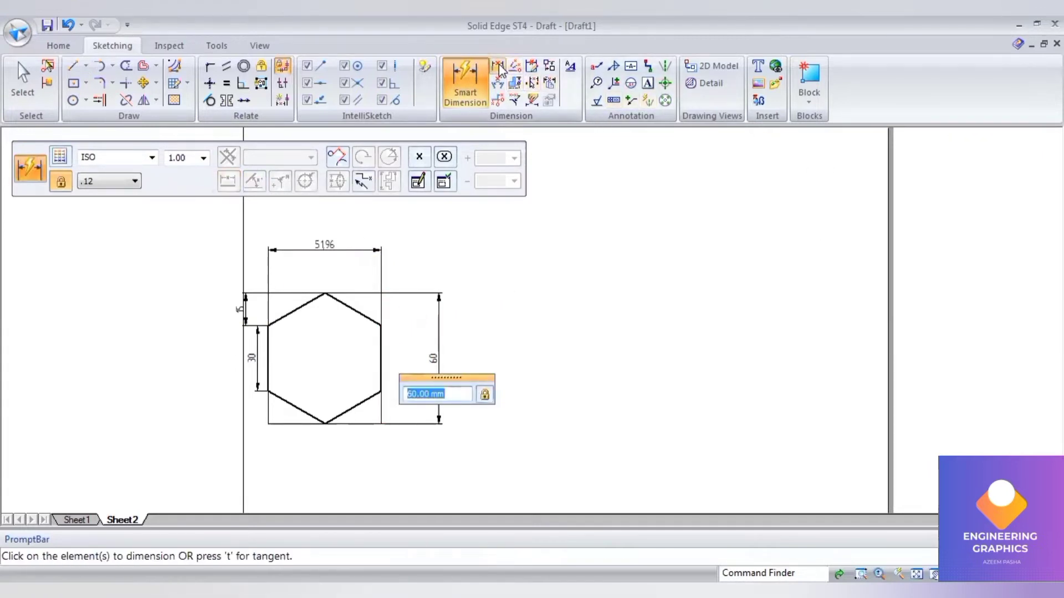
# - Add a 25.98 distance dimension from the left line to the hexagon's top vertex
pyautogui.click(414, 359)
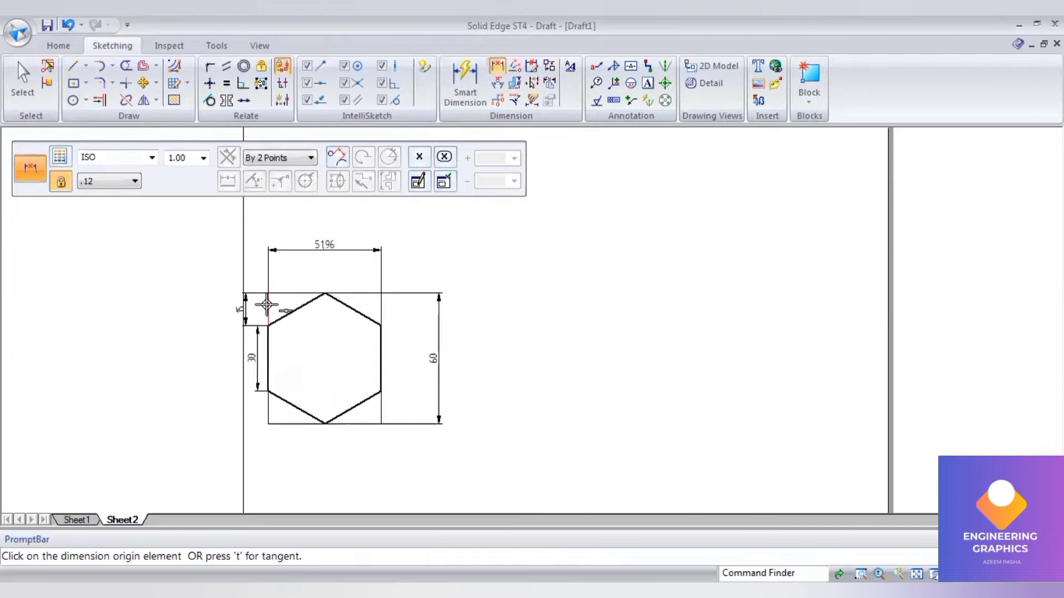
pyautogui.click(316, 282)
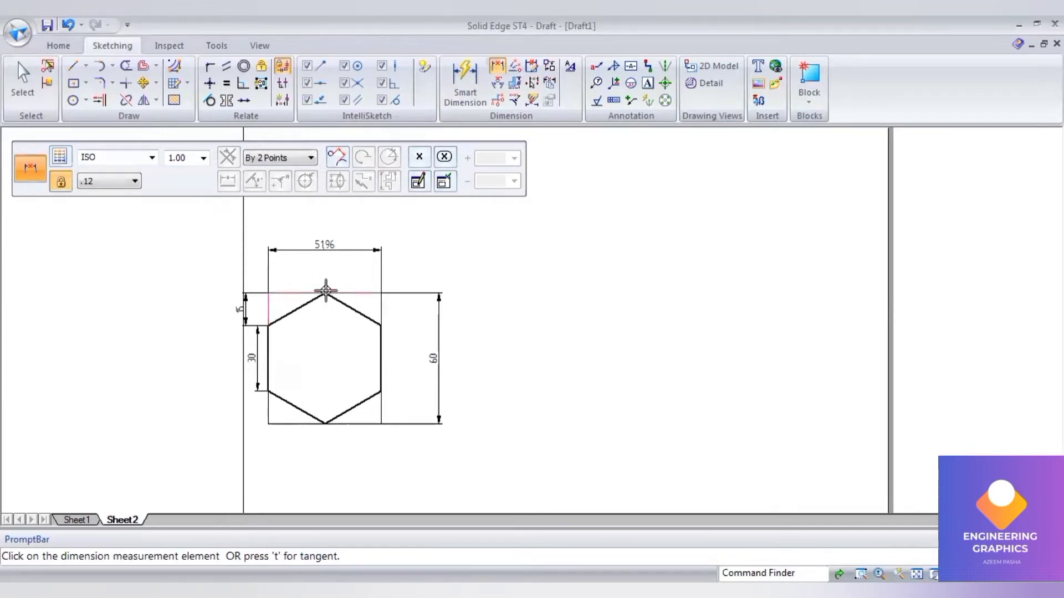
pyautogui.rightClick(288, 284)
pyautogui.scroll(2, 288, 284)
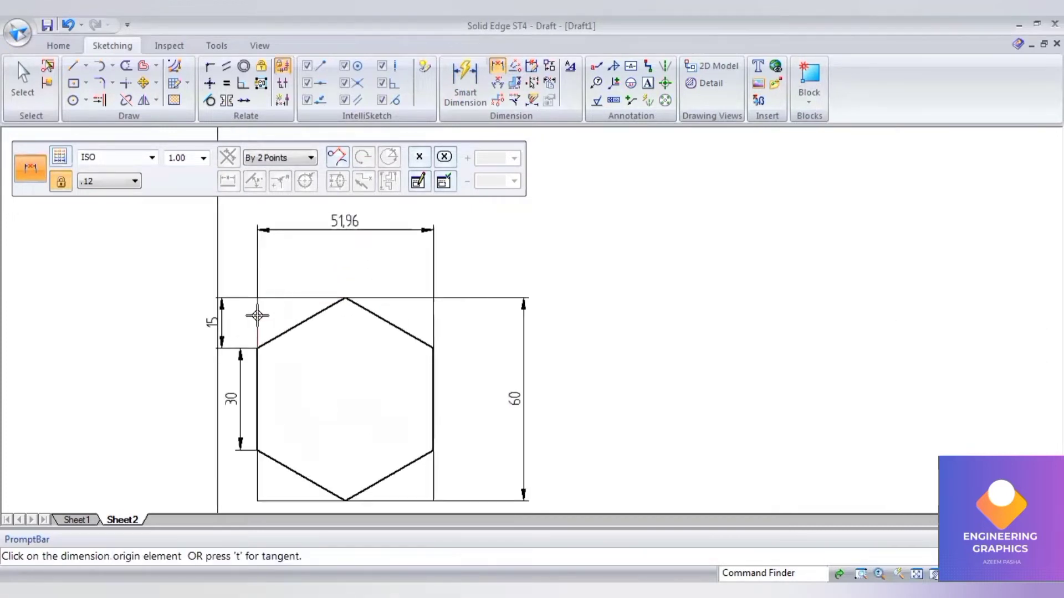
pyautogui.click(259, 322)
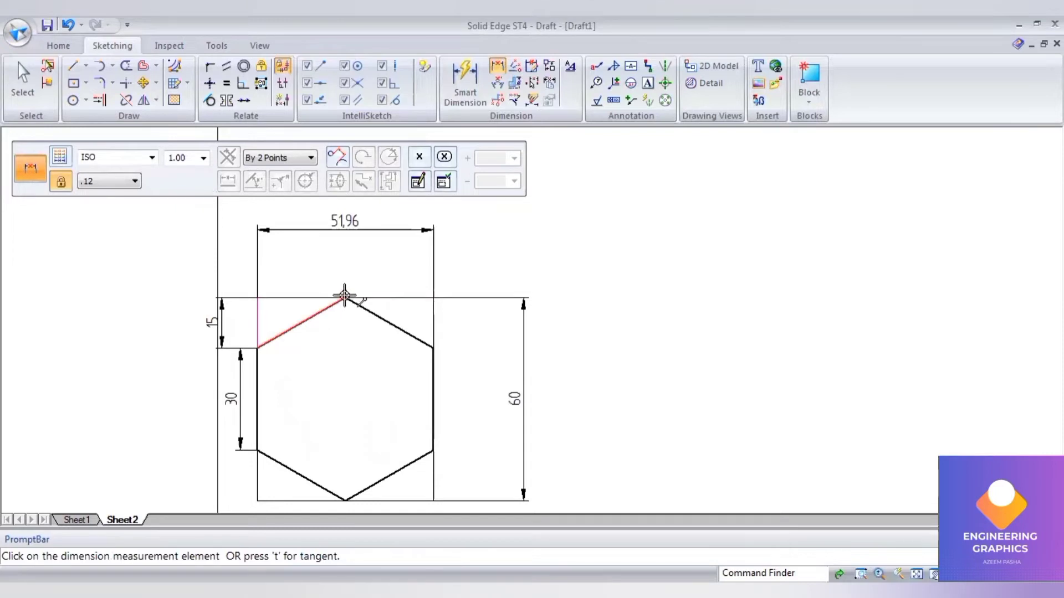
pyautogui.click(343, 296)
pyautogui.rightClick(283, 308)
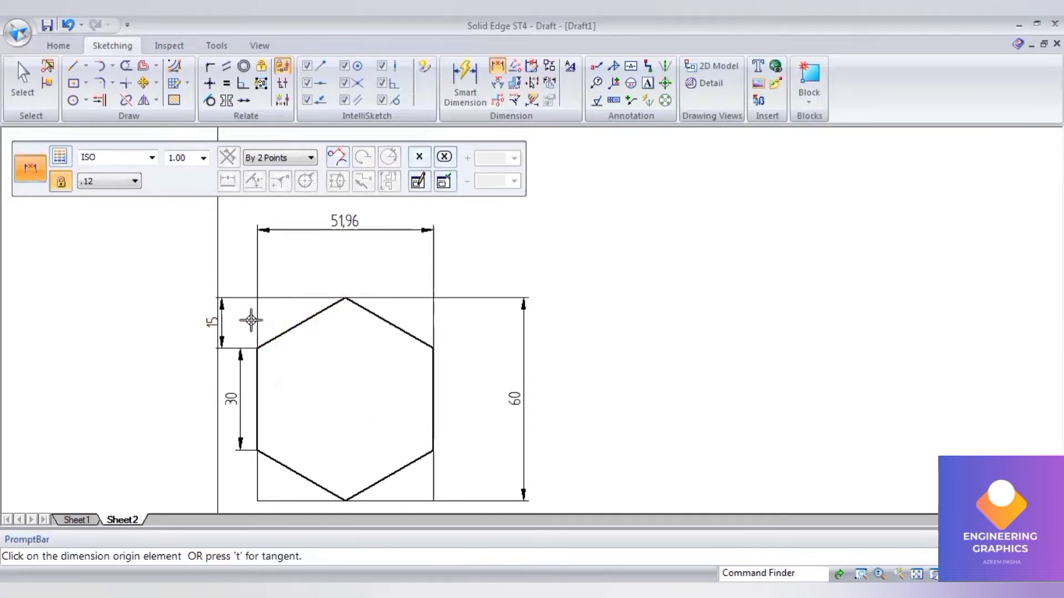
pyautogui.click(257, 317)
pyautogui.click(346, 293)
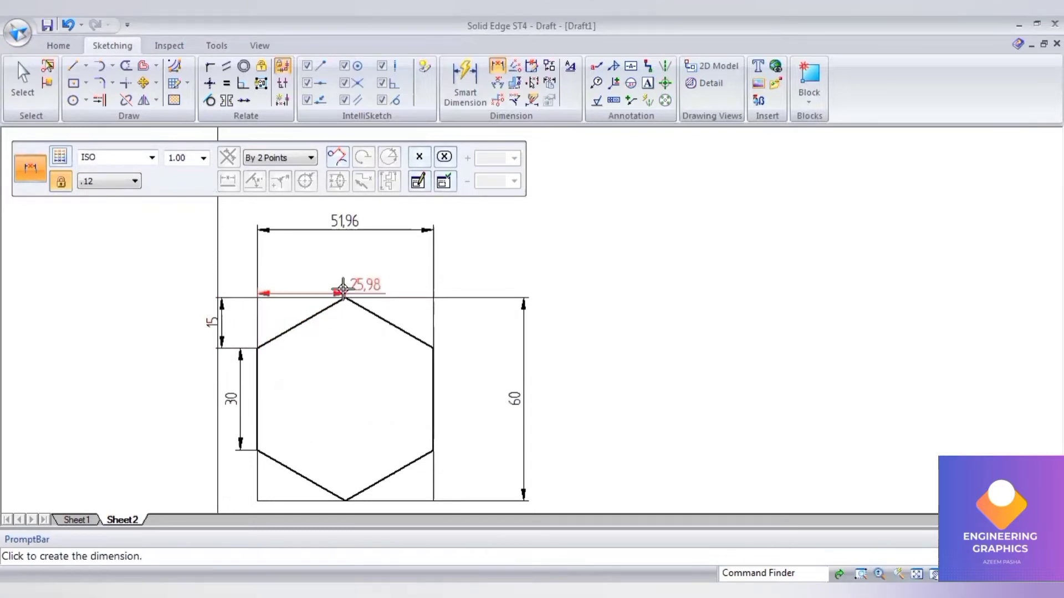
pyautogui.click(335, 254)
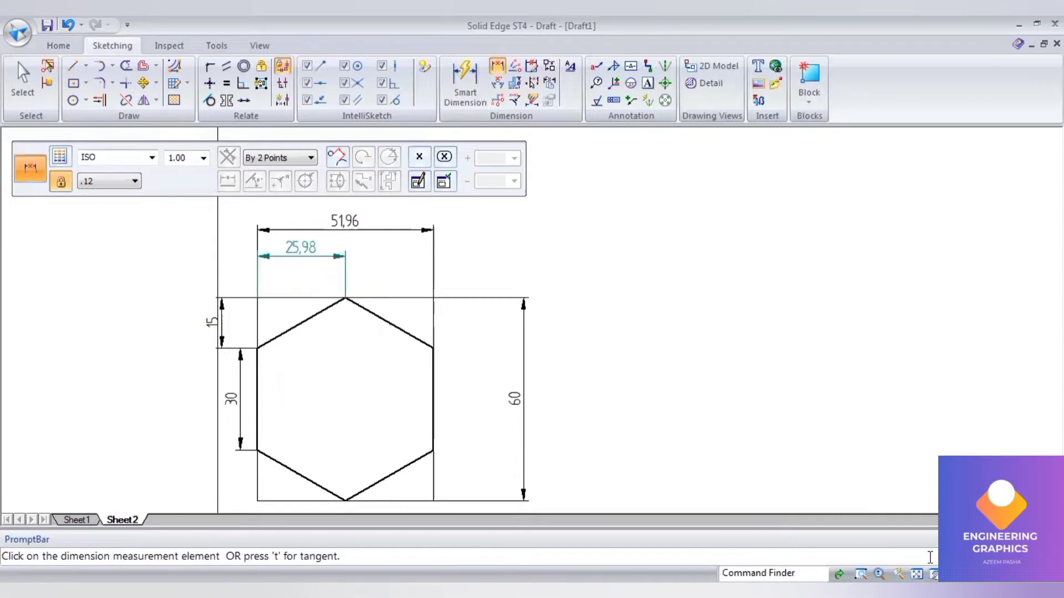
pyautogui.middleClick(500, 397)
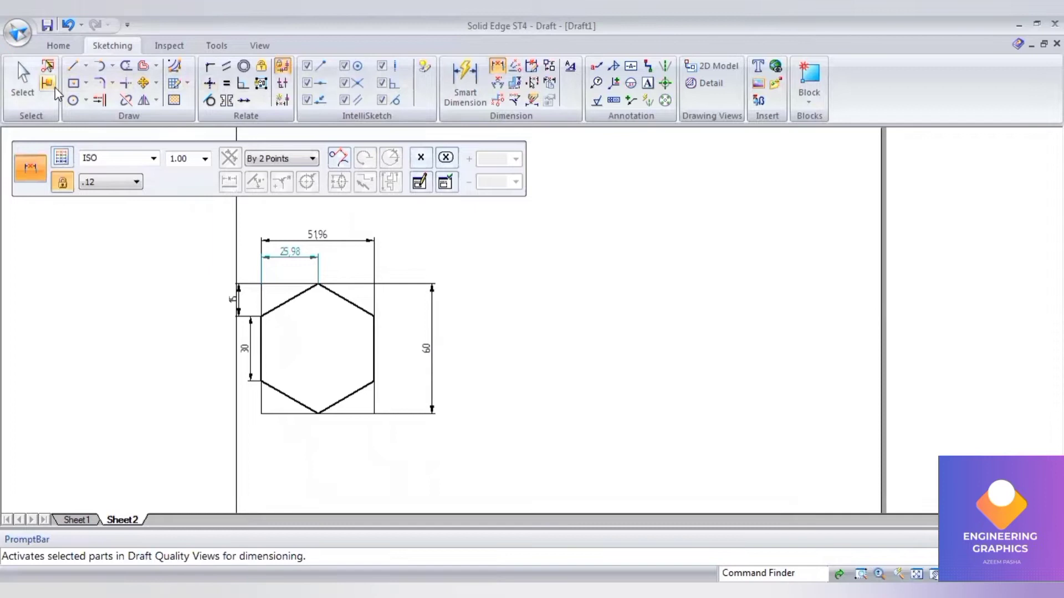
# - Draw a smaller hexagon by centre below the first one
pyautogui.click(86, 83)
pyautogui.click(129, 155)
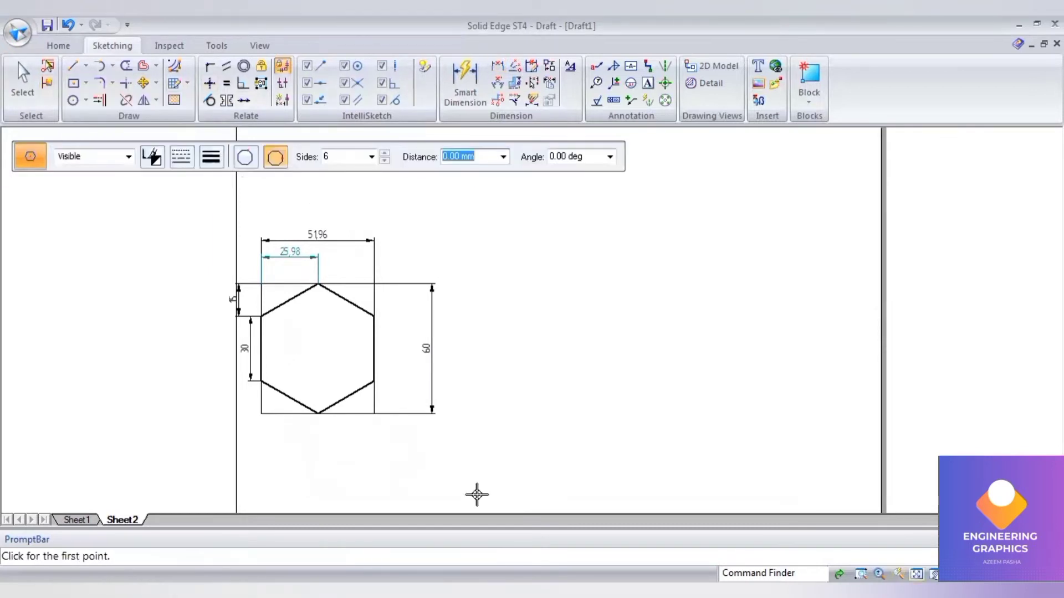
pyautogui.scroll(-1, 435, 455)
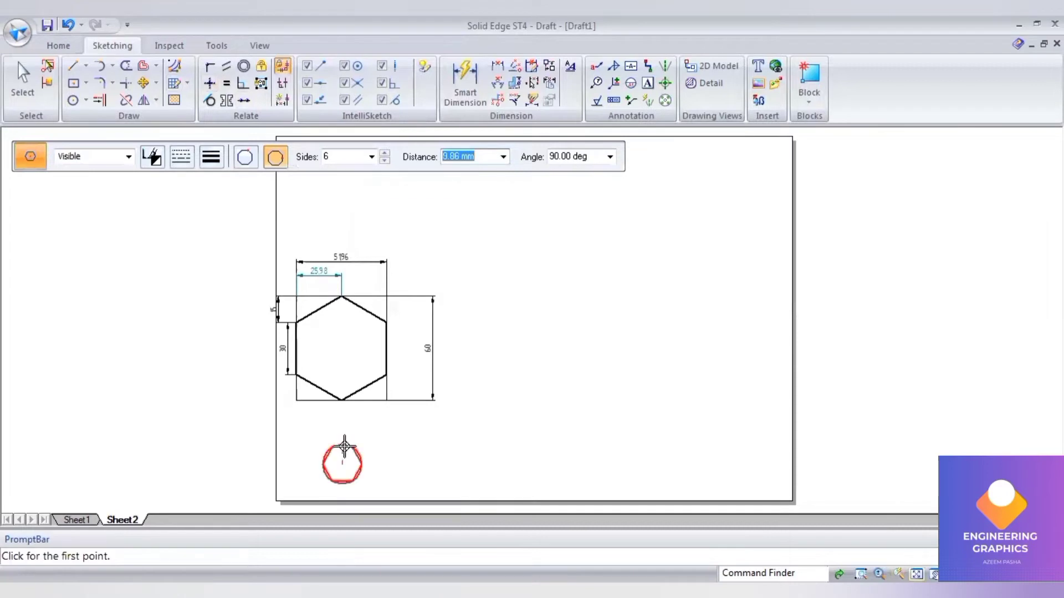
pyautogui.click(342, 462)
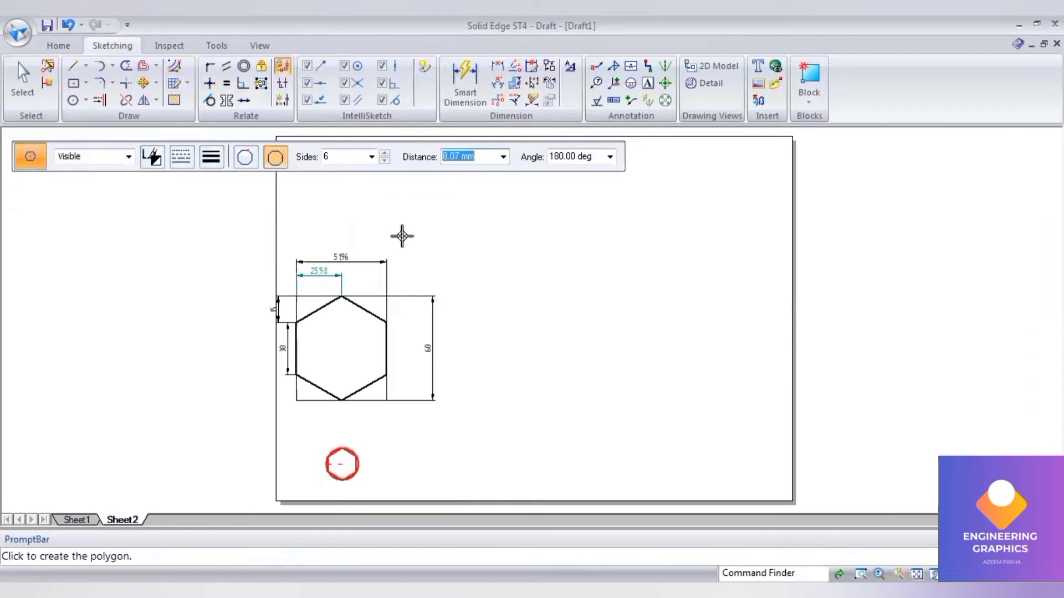
pyautogui.click(456, 87)
# - Dimension the small hexagon's left edge to 18 mm
pyautogui.click(335, 453)
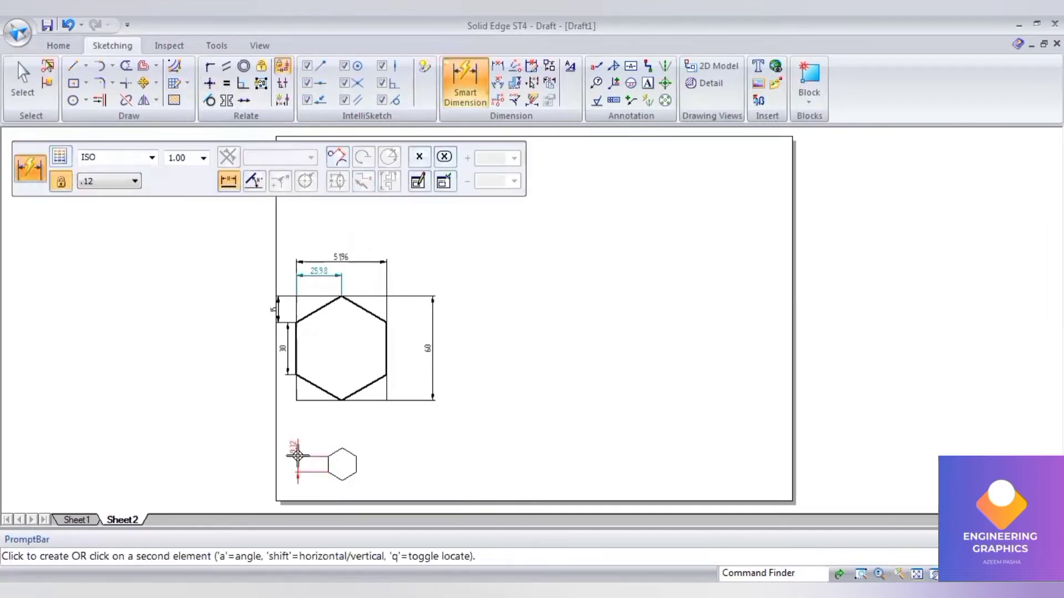
pyautogui.click(297, 456)
pyautogui.write('18')
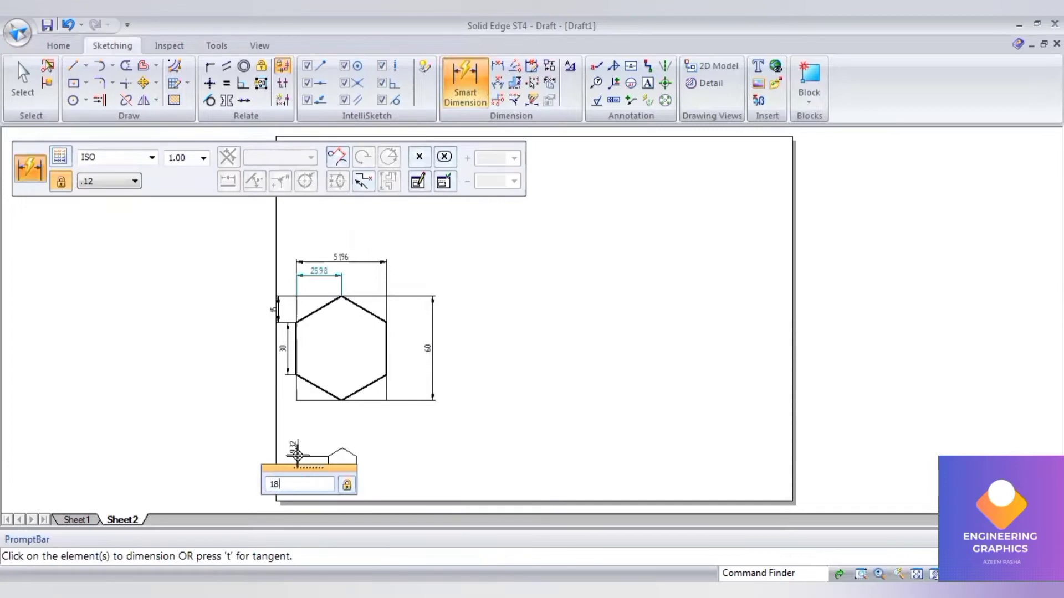
pyautogui.press('Return')
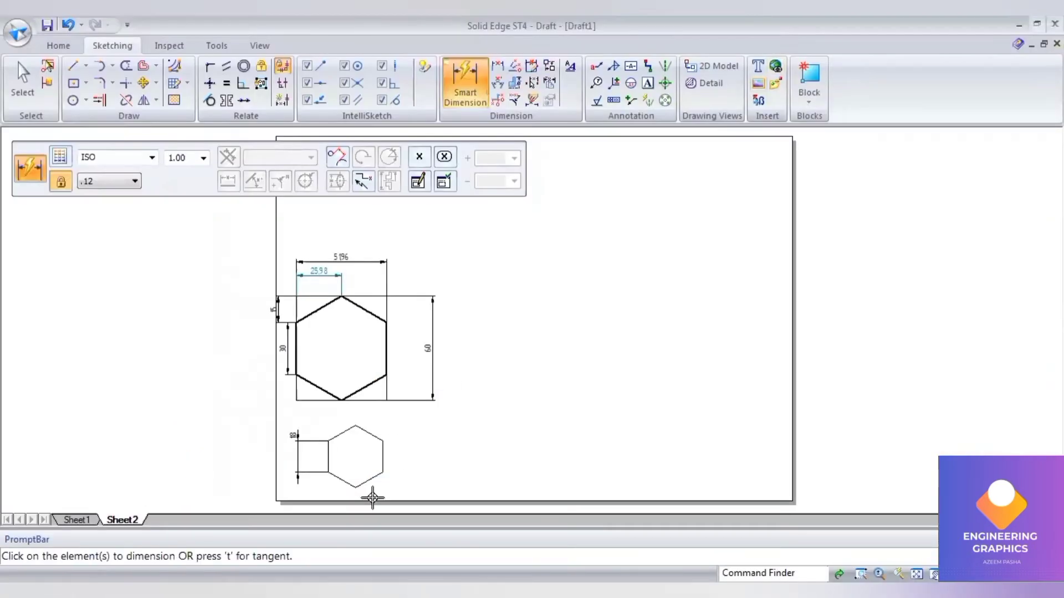
pyautogui.scroll(2, 370, 497)
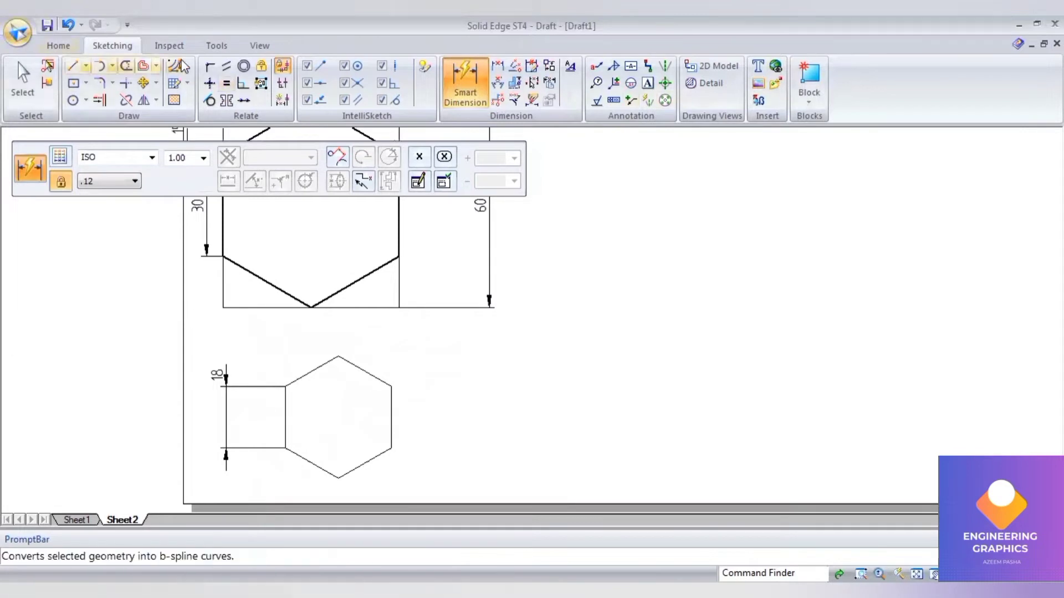
# - Draw a closed rectangular box around the lower hexagon touching its corners and vertices
pyautogui.click(74, 66)
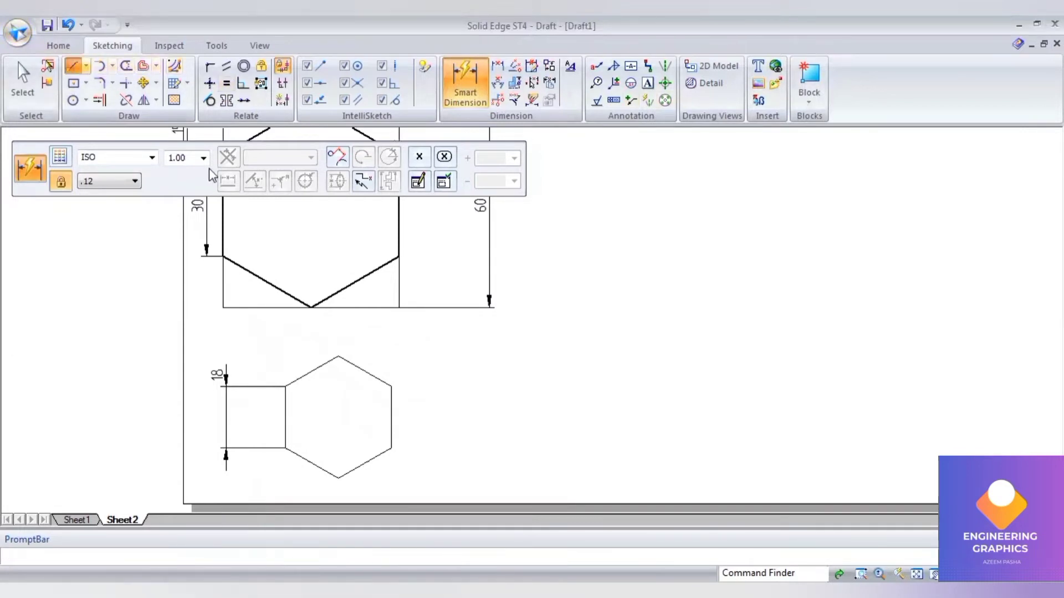
pyautogui.click(285, 386)
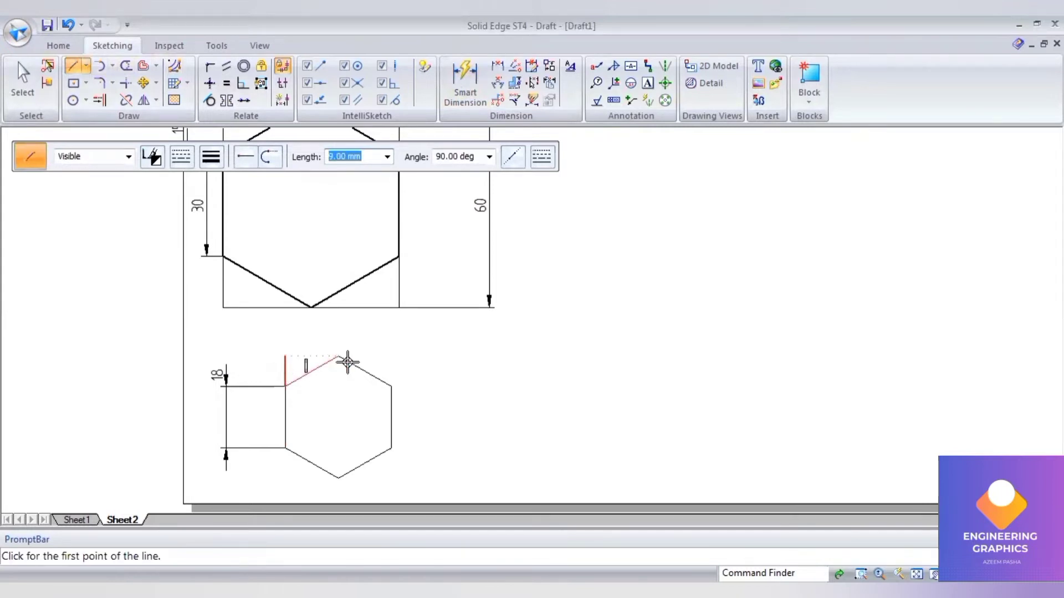
pyautogui.click(286, 356)
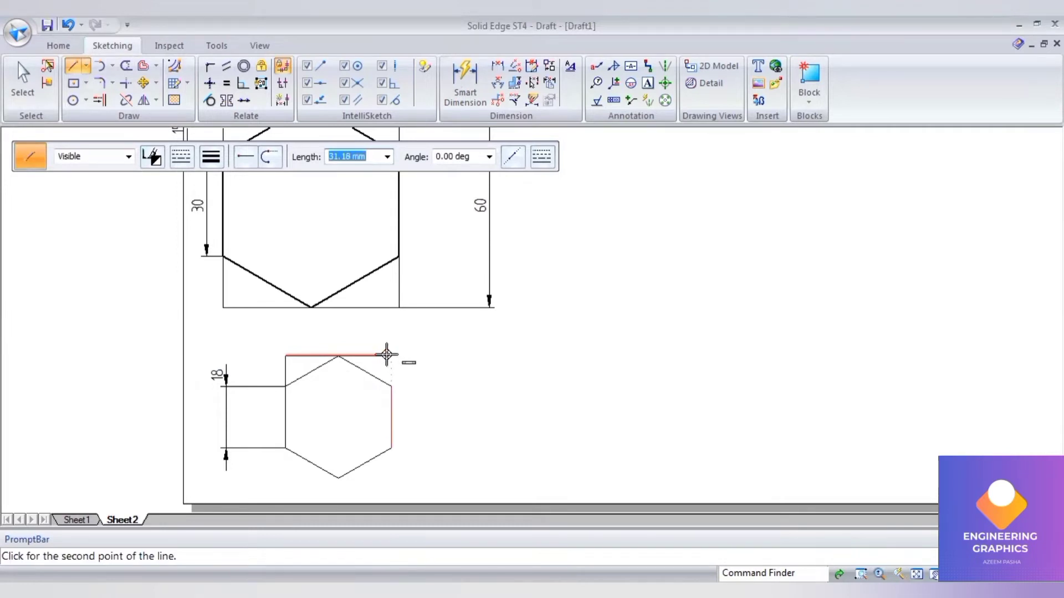
pyautogui.click(391, 356)
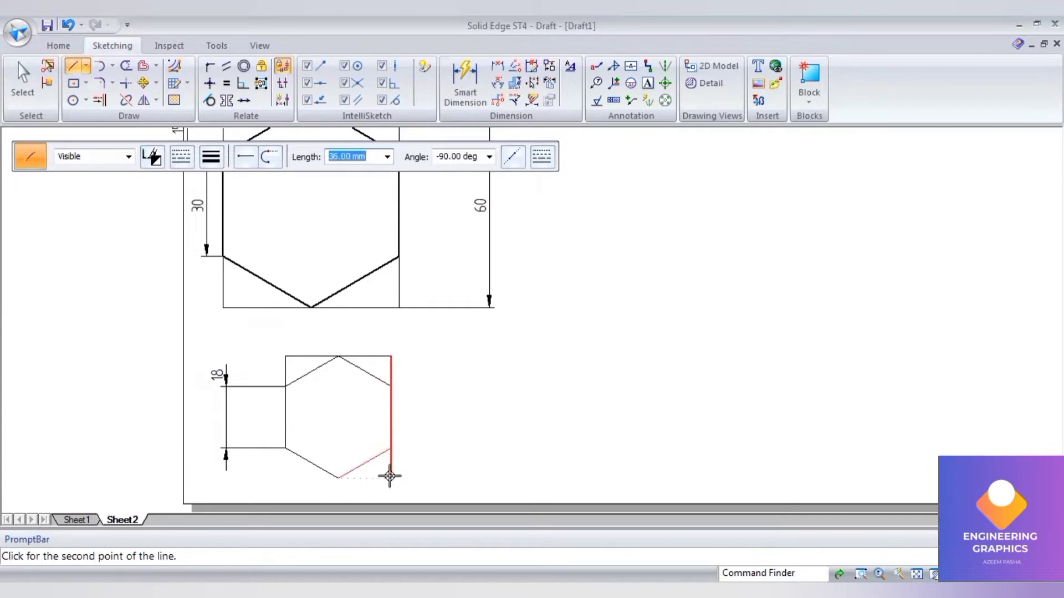
pyautogui.click(389, 476)
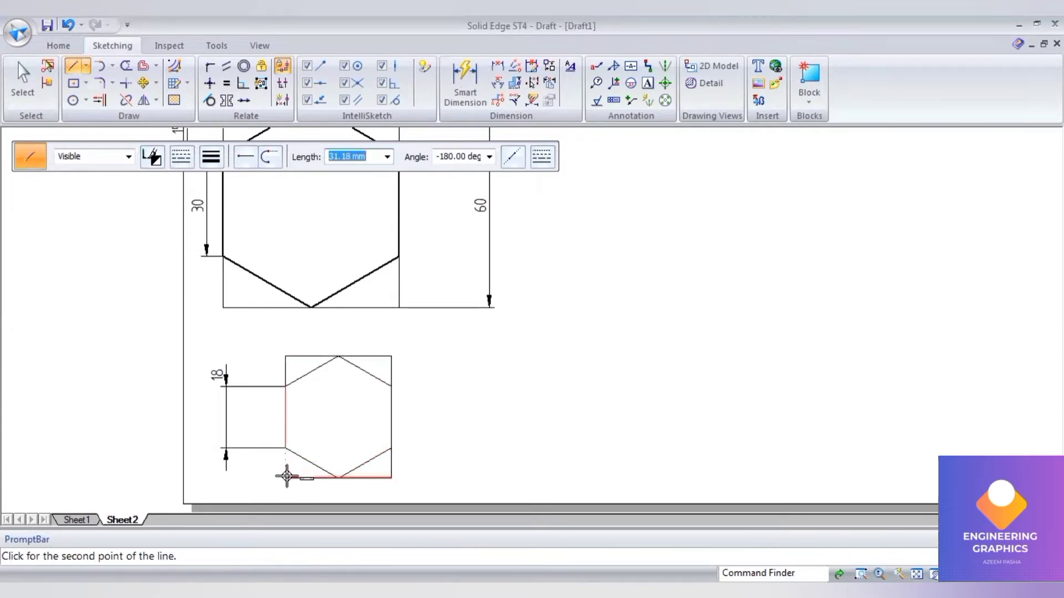
pyautogui.click(285, 478)
pyautogui.click(286, 448)
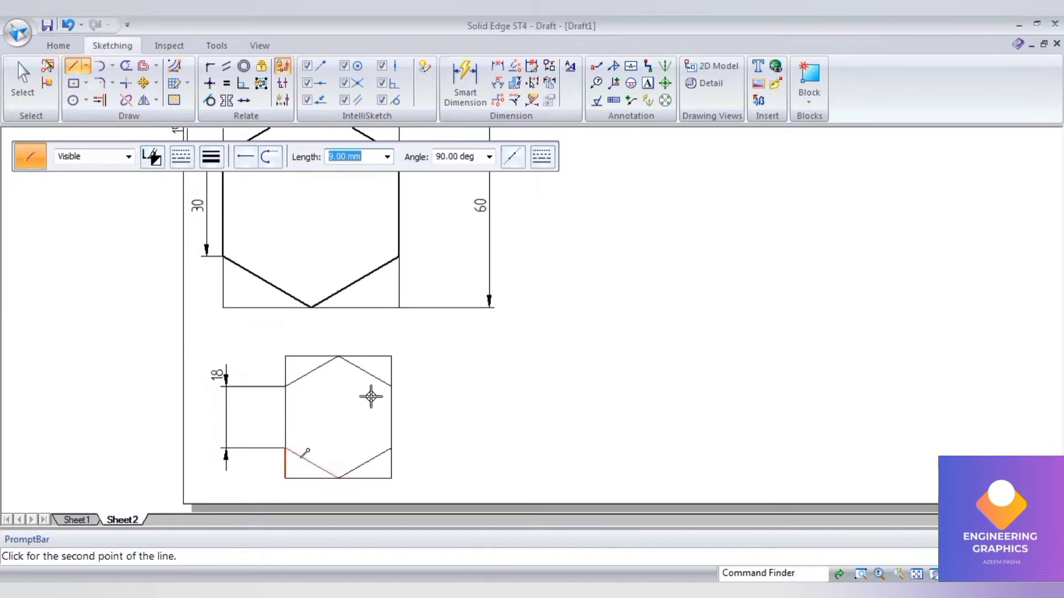
# - Dimension the box 31.18 wide and 36 tall, with a 9 vertical offset
pyautogui.click(444, 80)
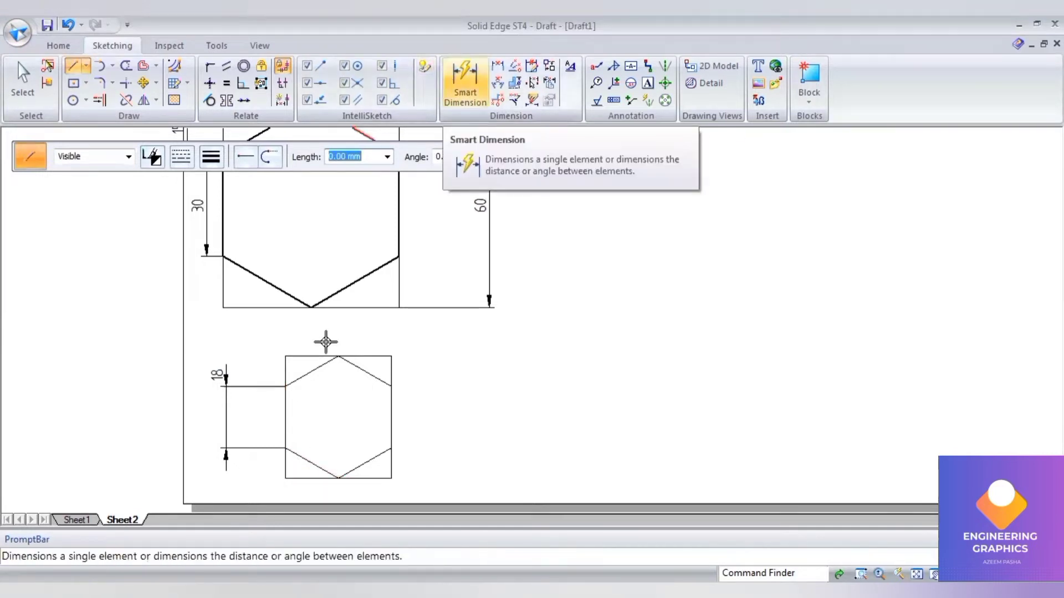
pyautogui.click(322, 356)
pyautogui.click(308, 333)
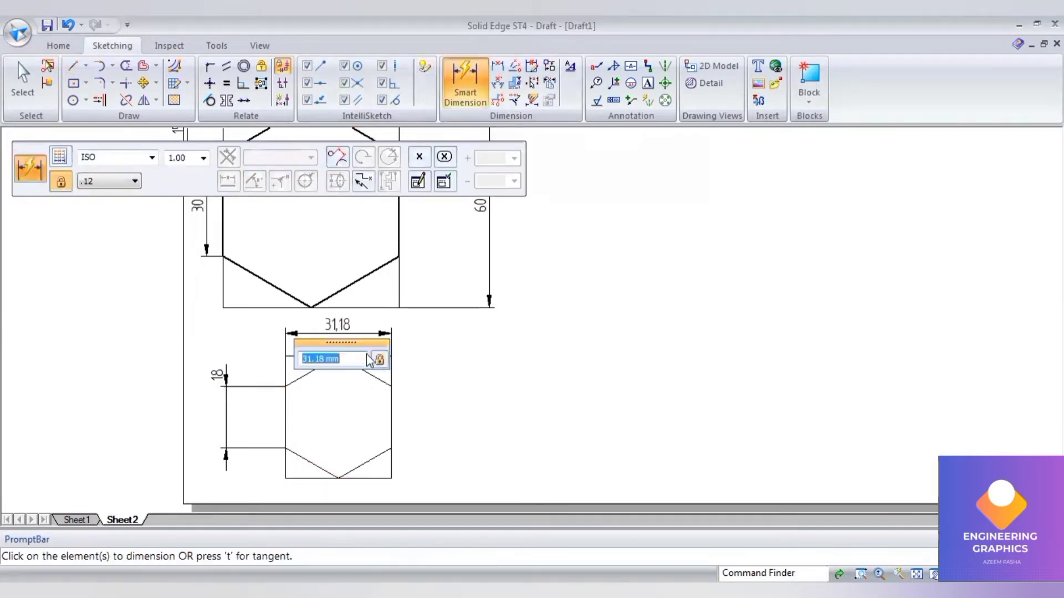
pyautogui.click(391, 412)
pyautogui.click(291, 370)
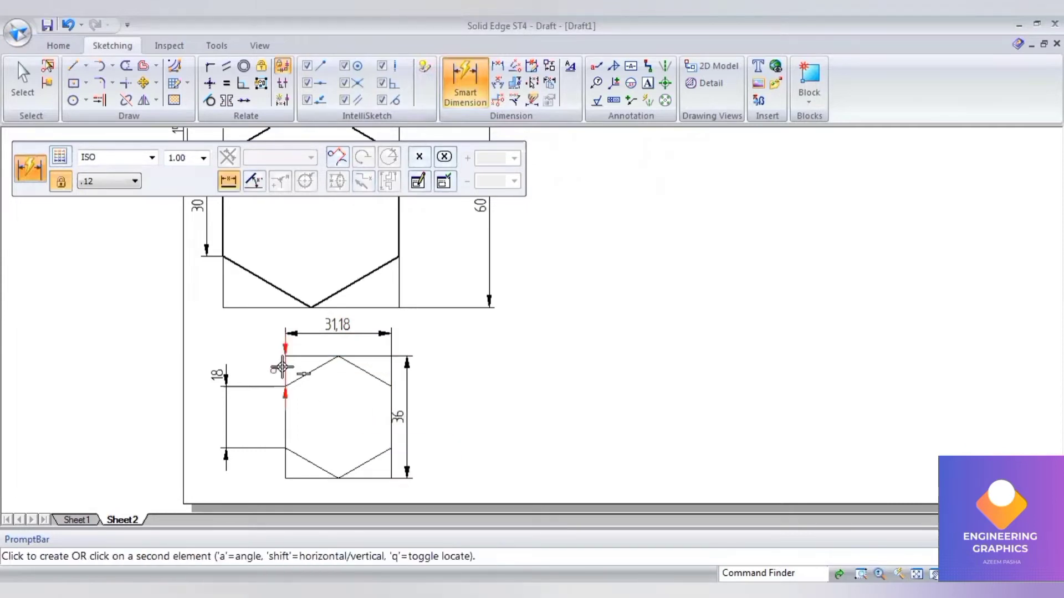
pyautogui.click(261, 363)
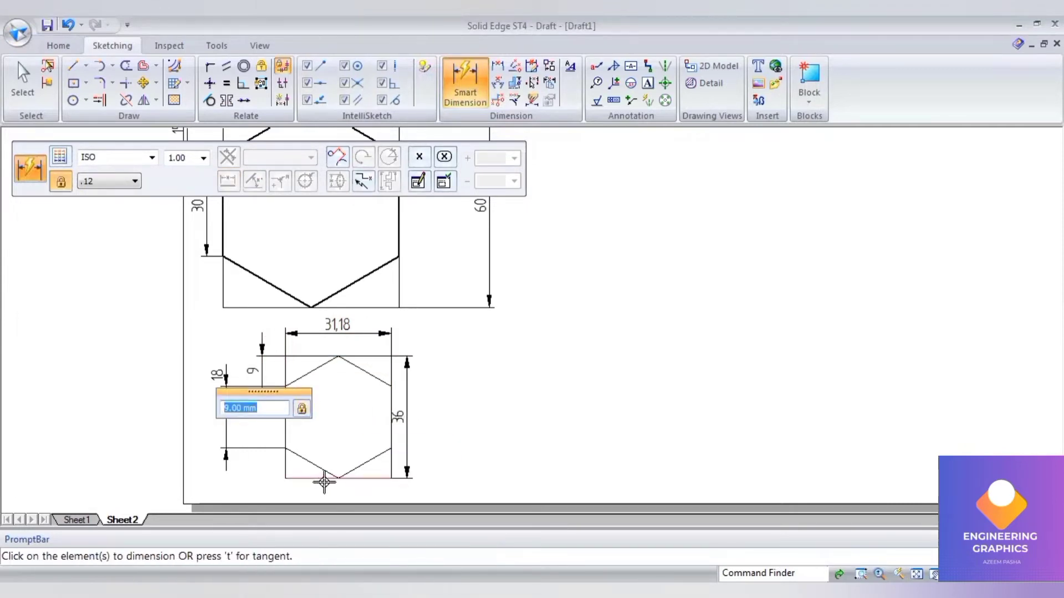
# - Add a 15.59 distance dimension from the box's left edge to the hexagon's bottom vertex
pyautogui.scroll(2, 335, 501)
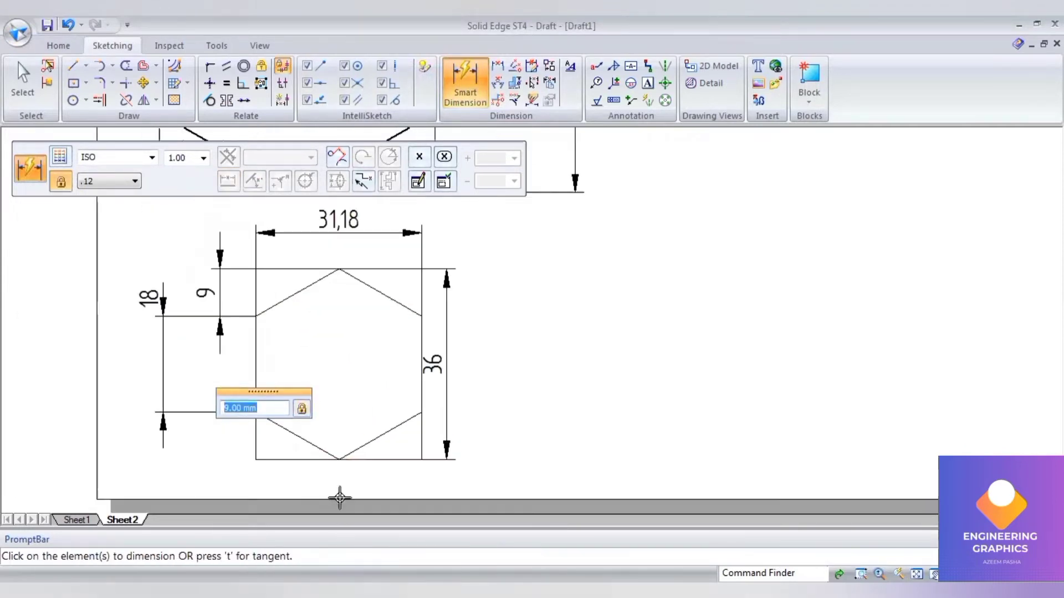
pyautogui.click(498, 70)
pyautogui.click(255, 443)
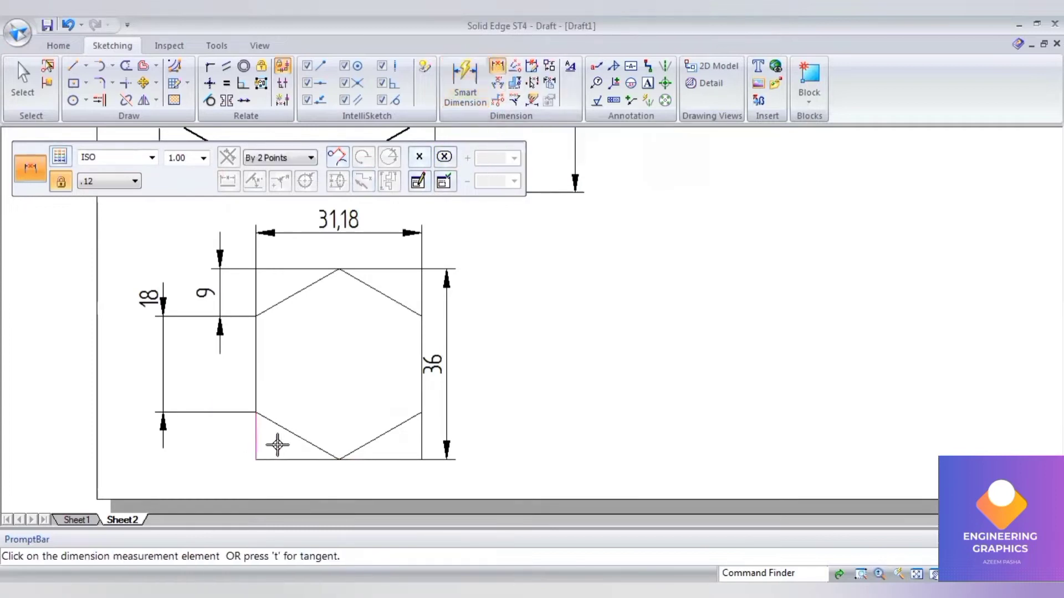
pyautogui.click(335, 456)
pyautogui.click(327, 474)
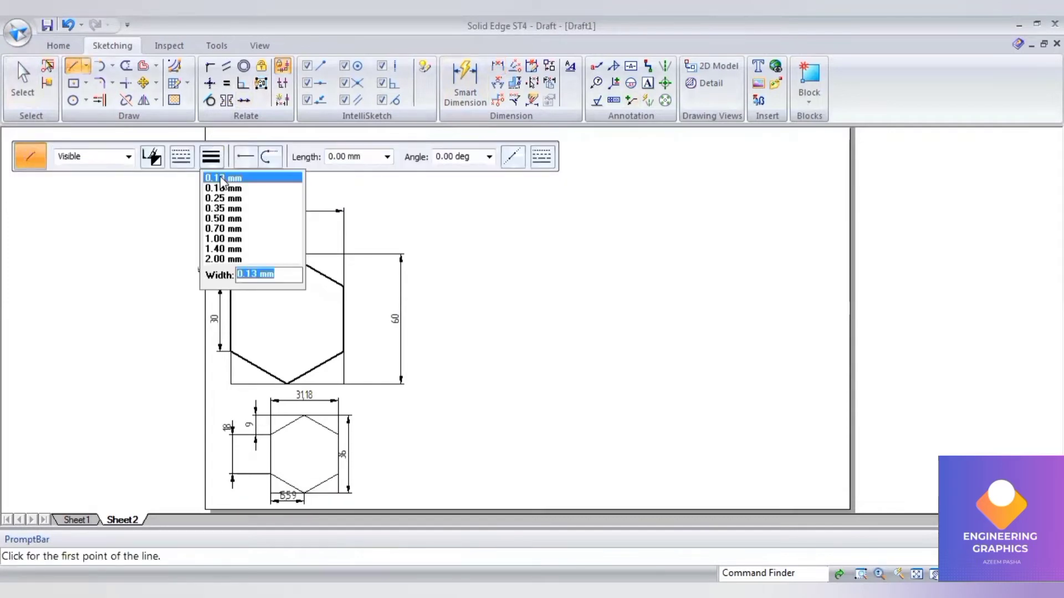
# - Draw a horizontal base line on the empty right side of the sheet
pyautogui.click(224, 183)
pyautogui.click(561, 453)
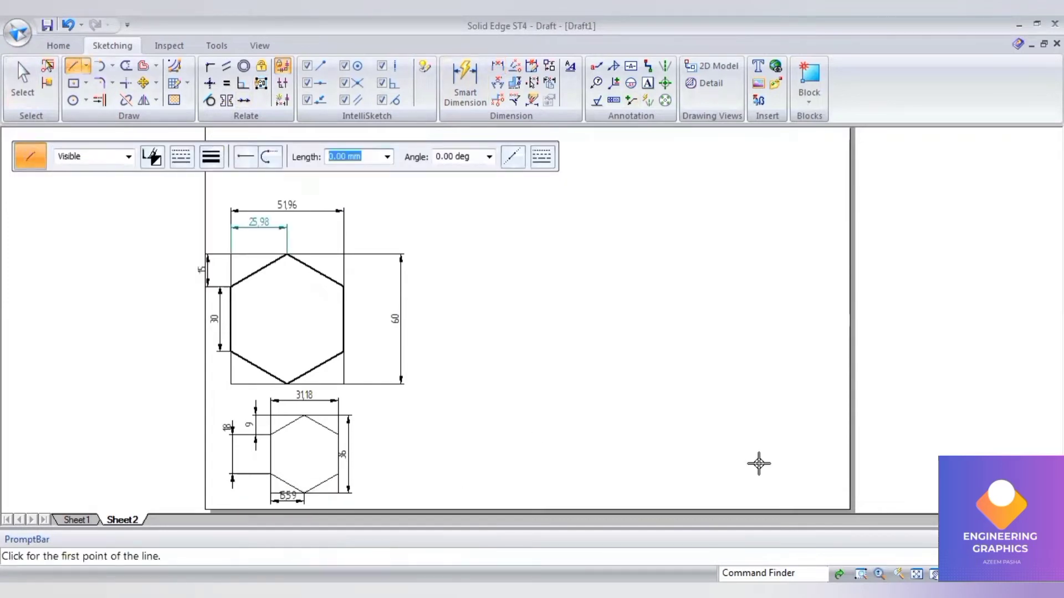
pyautogui.click(765, 454)
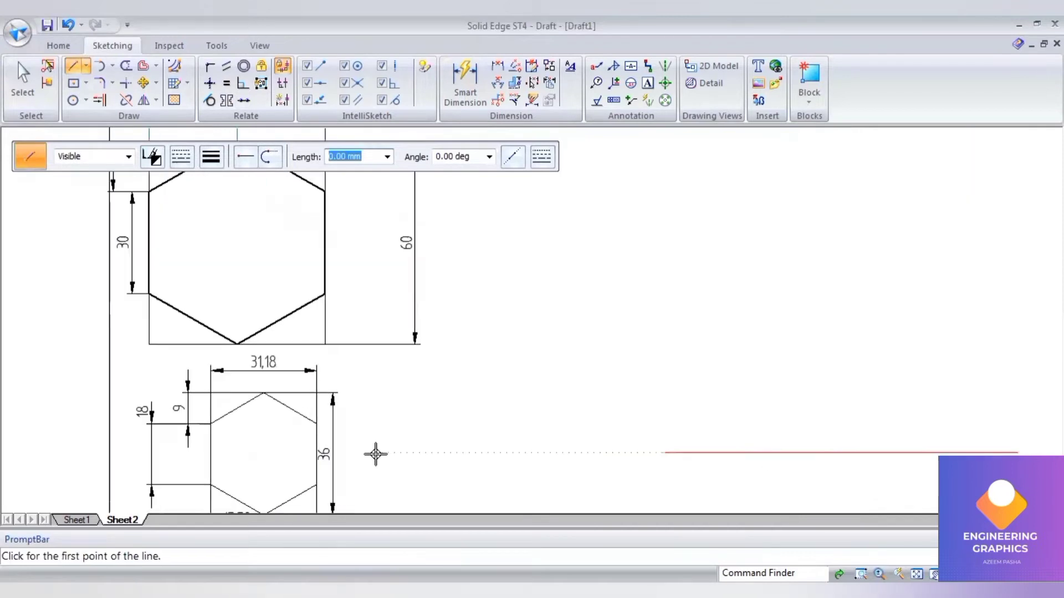
pyautogui.scroll(1, 720, 418)
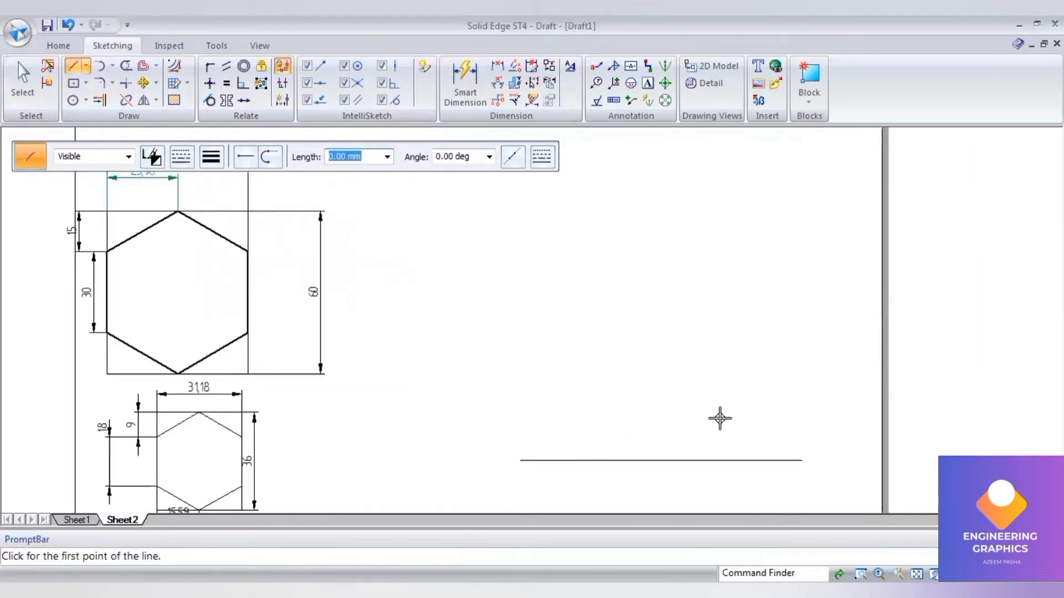
pyautogui.scroll(-1, 720, 418)
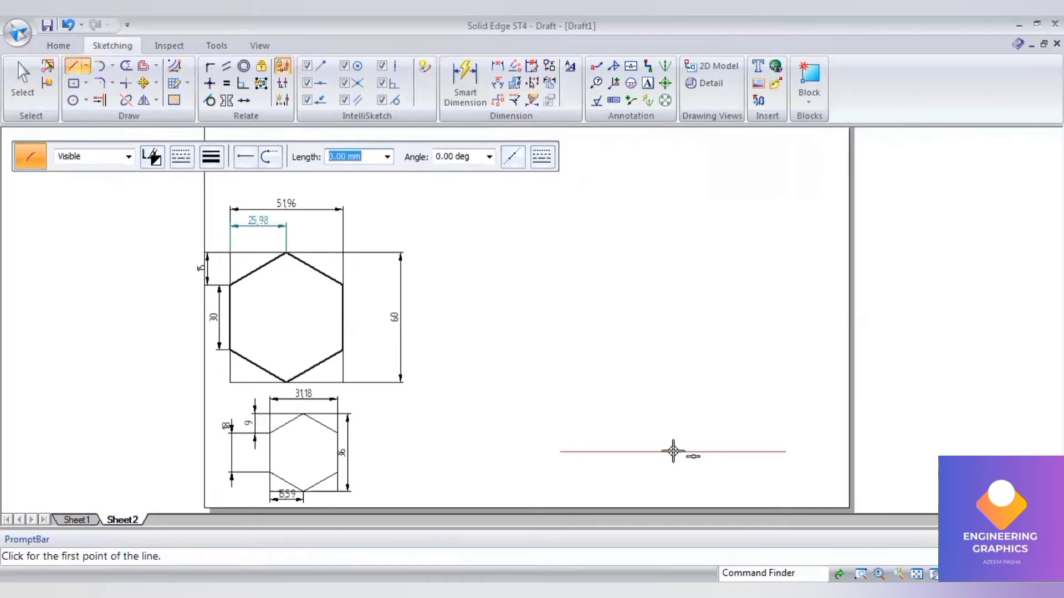
# - From the base line, draw rhombus edges of 51.96 mm at 30° and 60 mm at 150°
pyautogui.click(673, 451)
pyautogui.scroll(1, 423, 283)
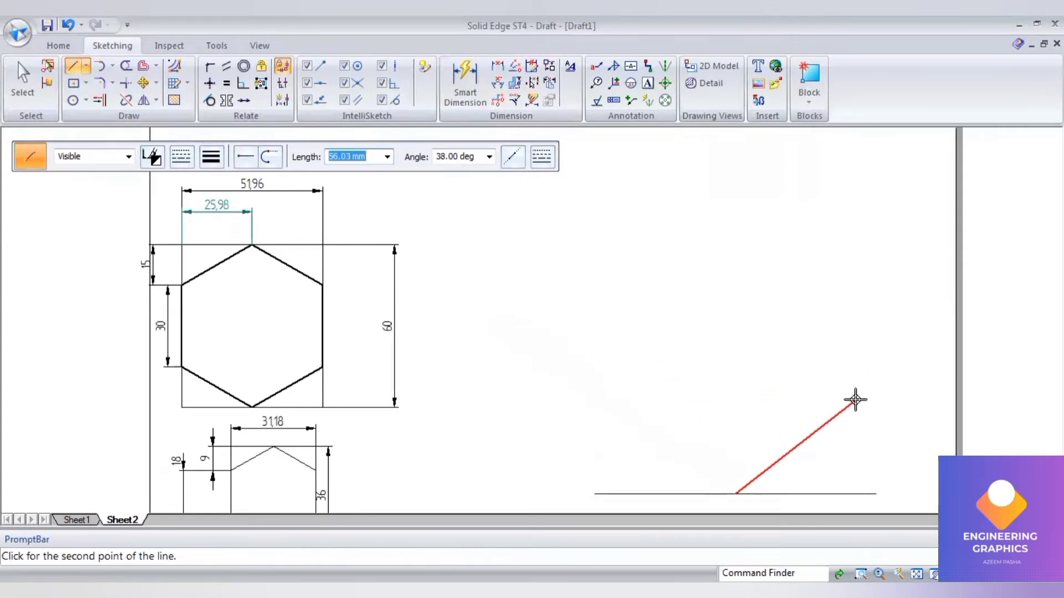
pyautogui.write('51.96')
pyautogui.press('Tab')
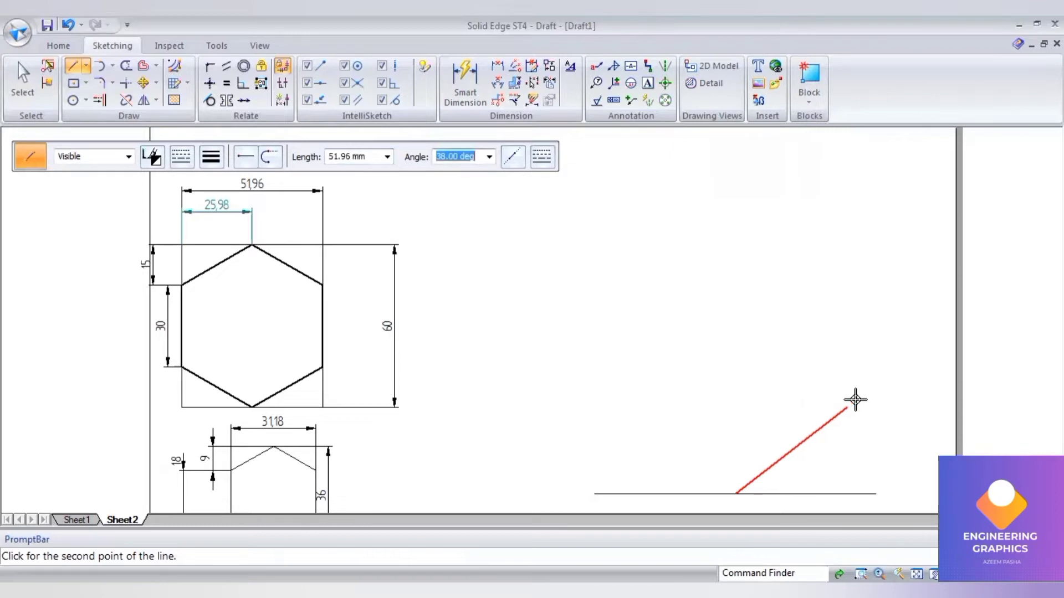
pyautogui.write('30')
pyautogui.press('Return')
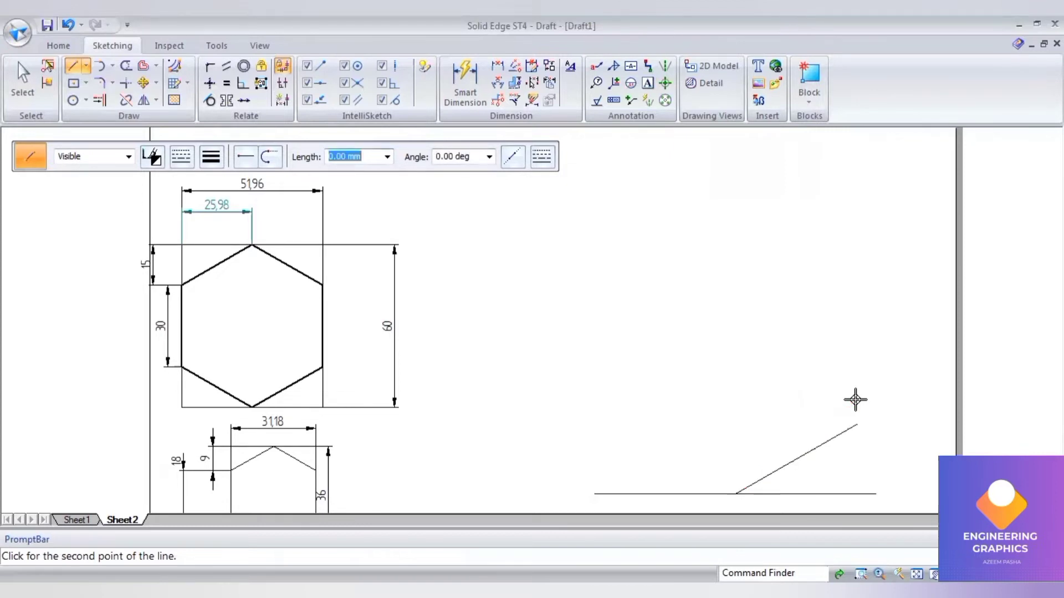
pyautogui.write('60')
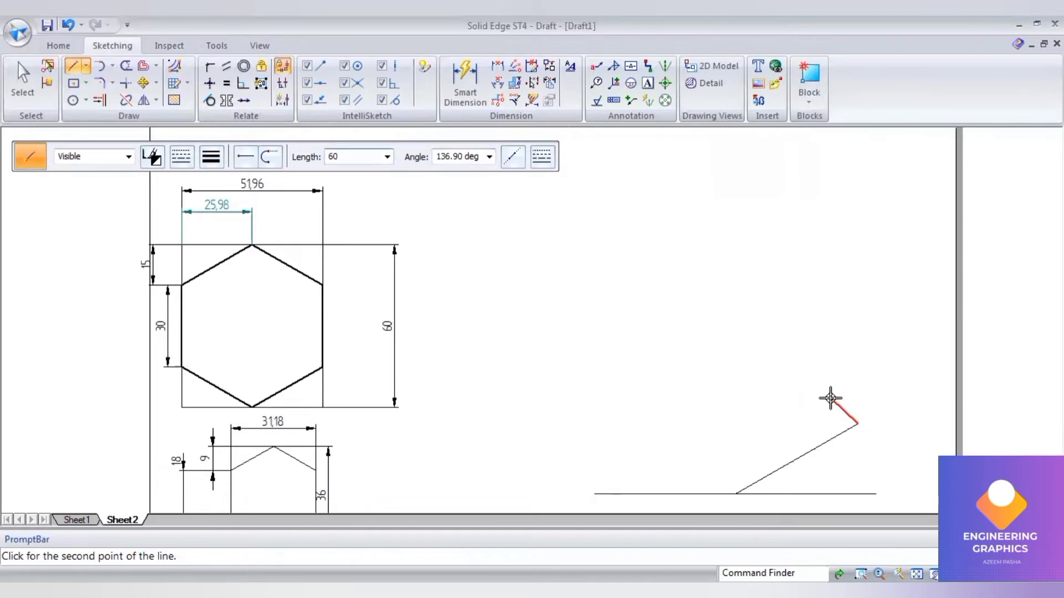
pyautogui.press('Tab')
pyautogui.write('1')
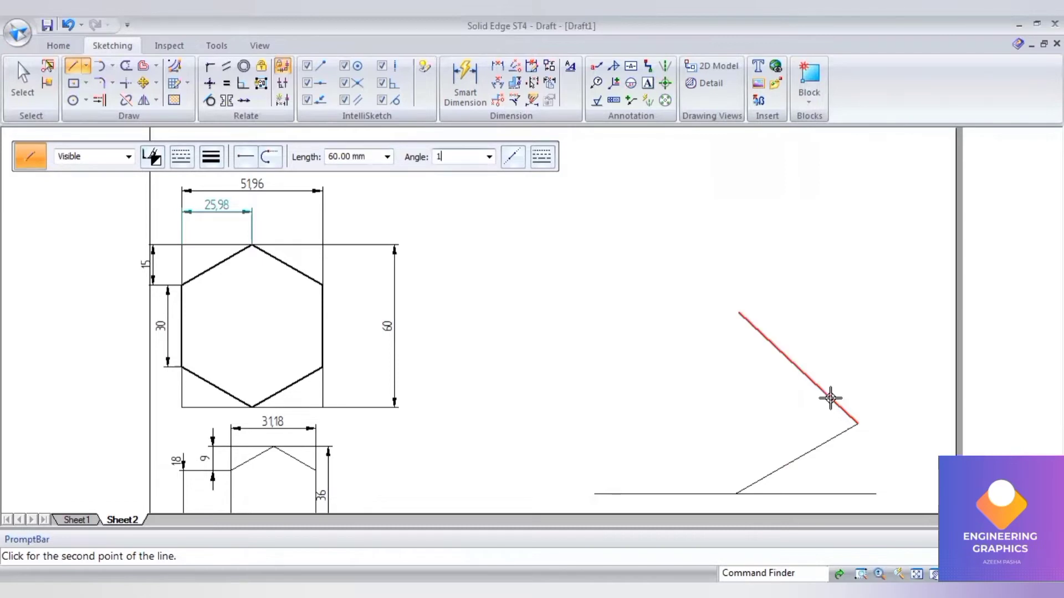
pyautogui.press('Return')
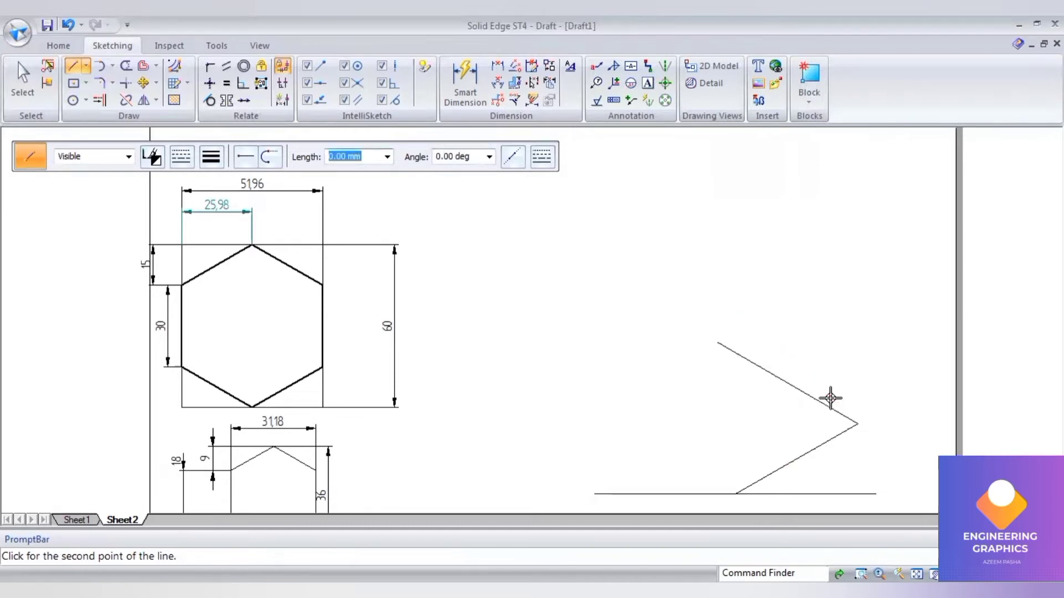
# - Add the 51.96 mm edge at 210° and close the rhombus onto the base line
pyautogui.write('51.96')
pyautogui.press('Tab')
pyautogui.write('21')
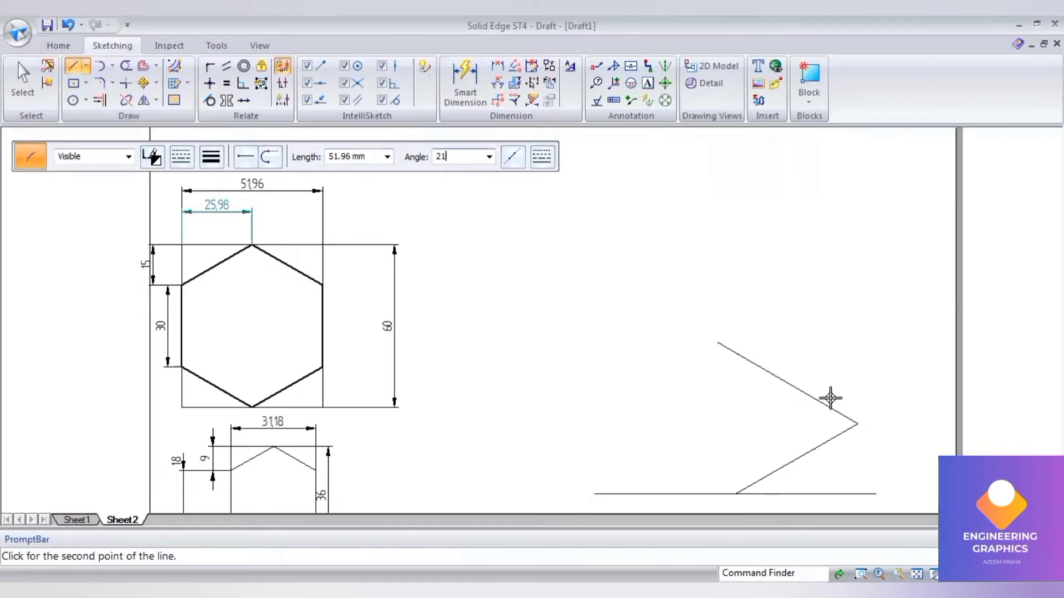
pyautogui.press('Return')
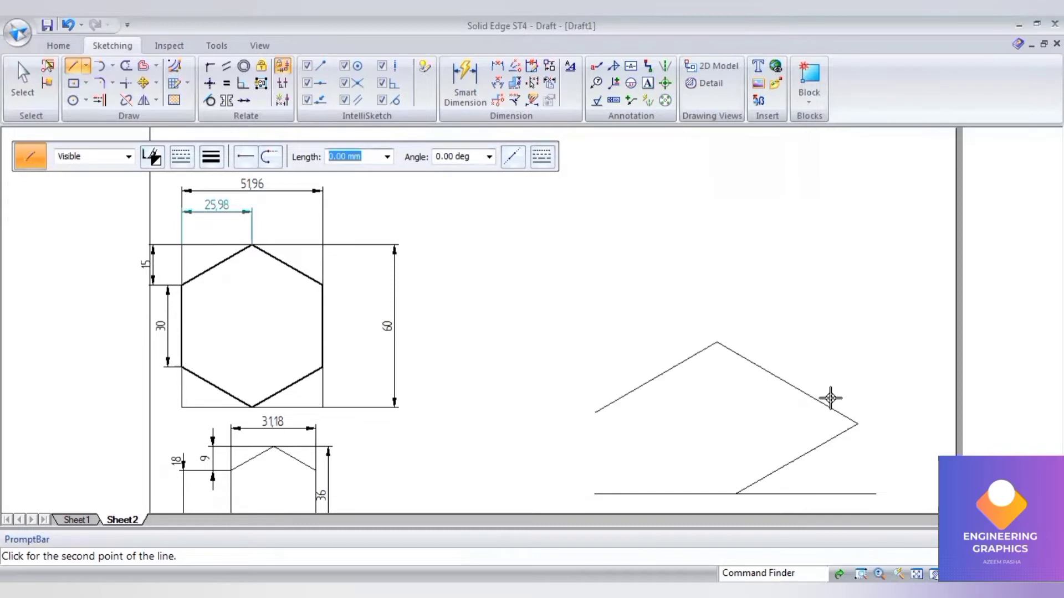
pyautogui.click(739, 493)
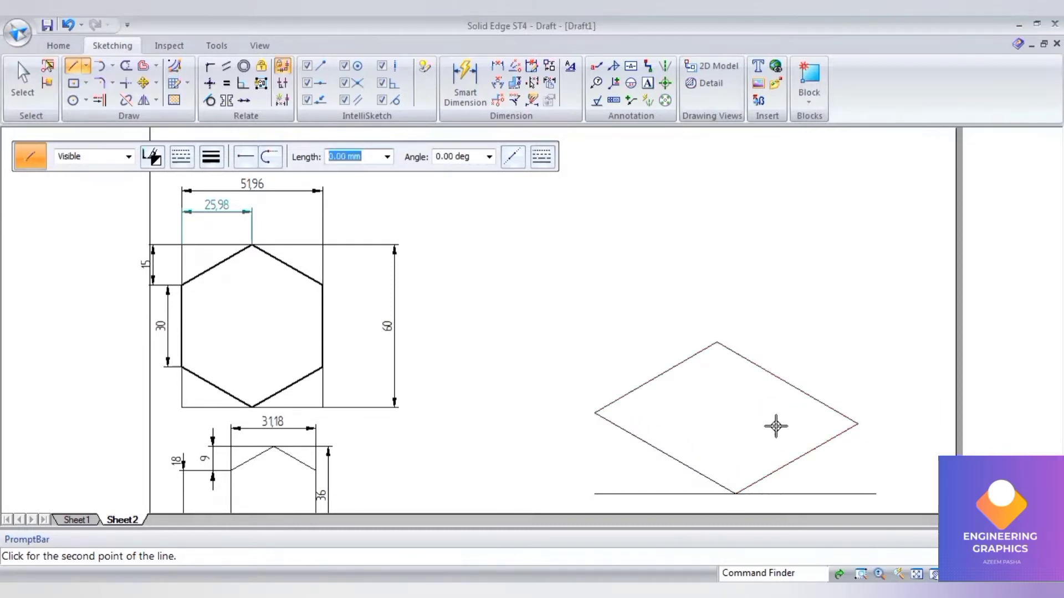
# - Draw a 25.98 mm arc by centre from the rhombus's bottom vertex
pyautogui.click(112, 67)
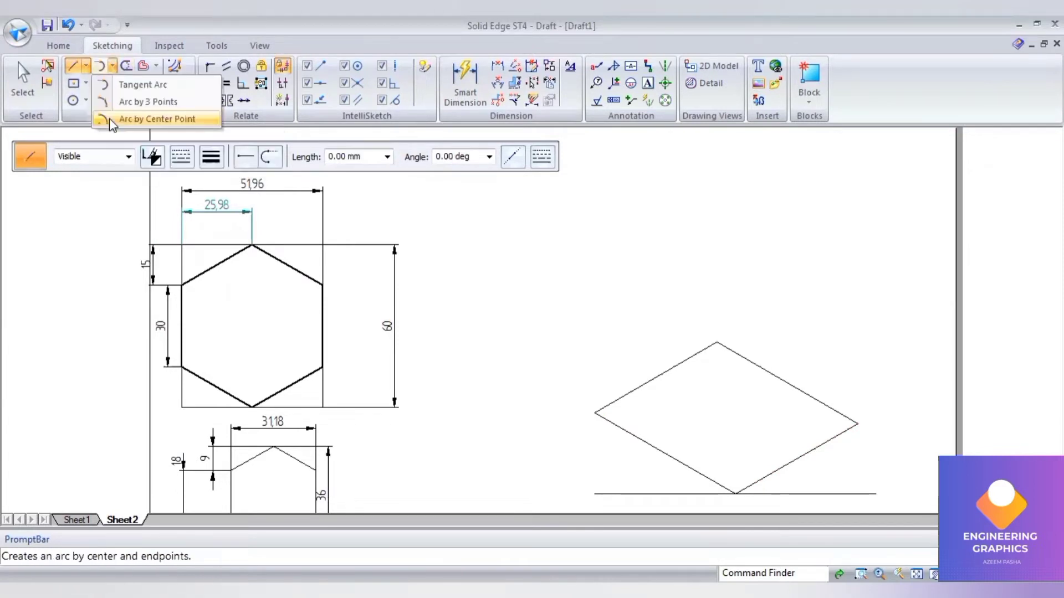
pyautogui.click(211, 161)
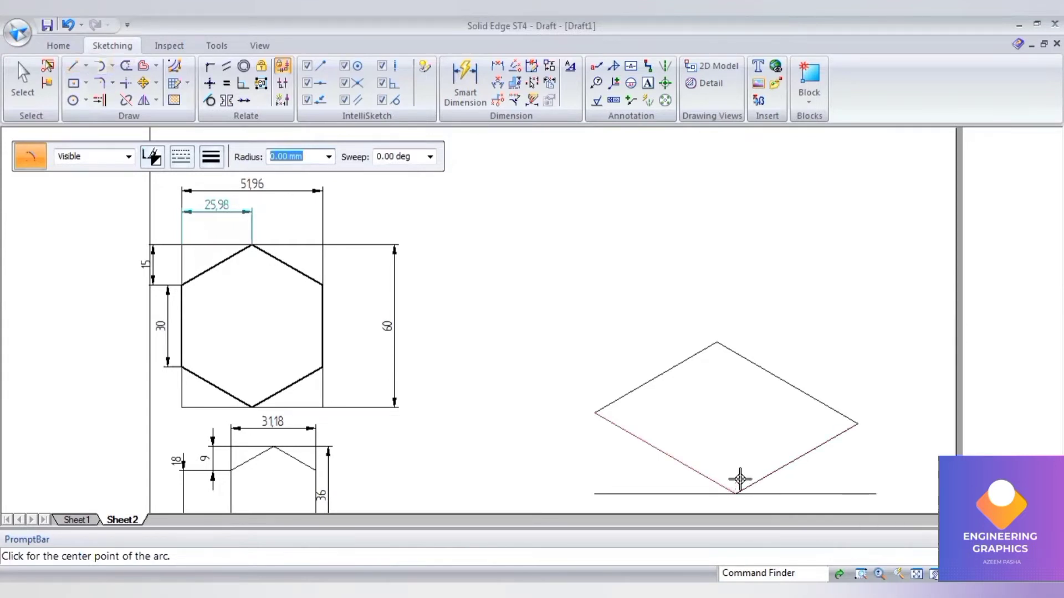
pyautogui.click(762, 450)
pyautogui.write('25.98')
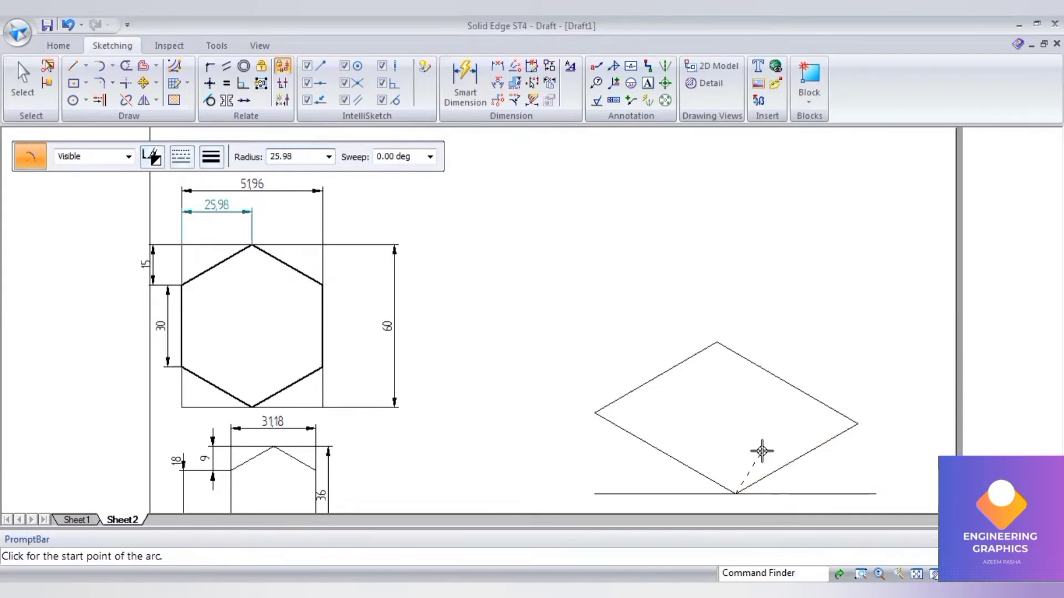
pyautogui.press('Tab')
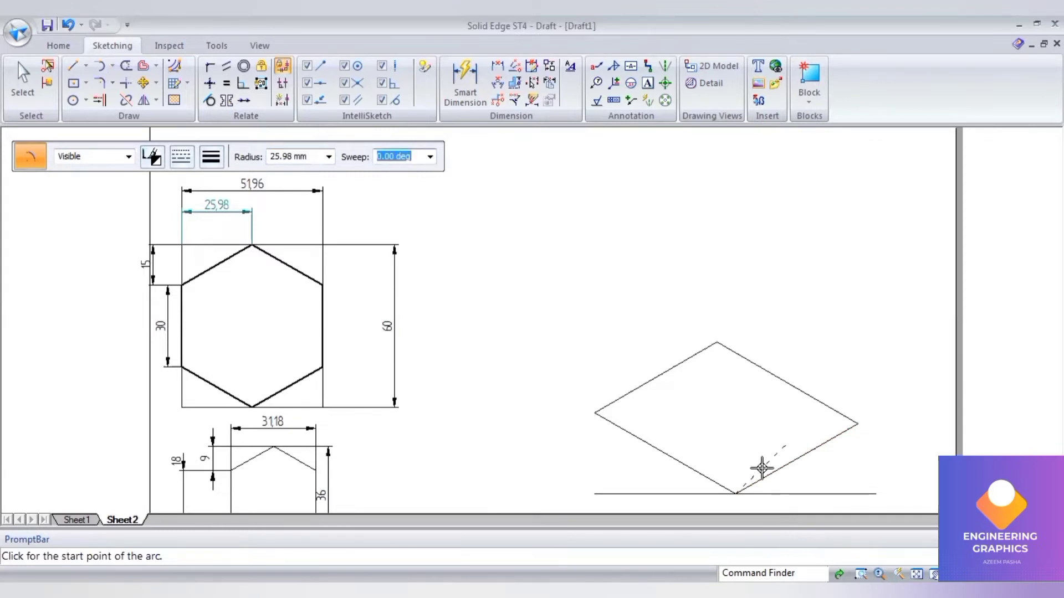
pyautogui.click(776, 483)
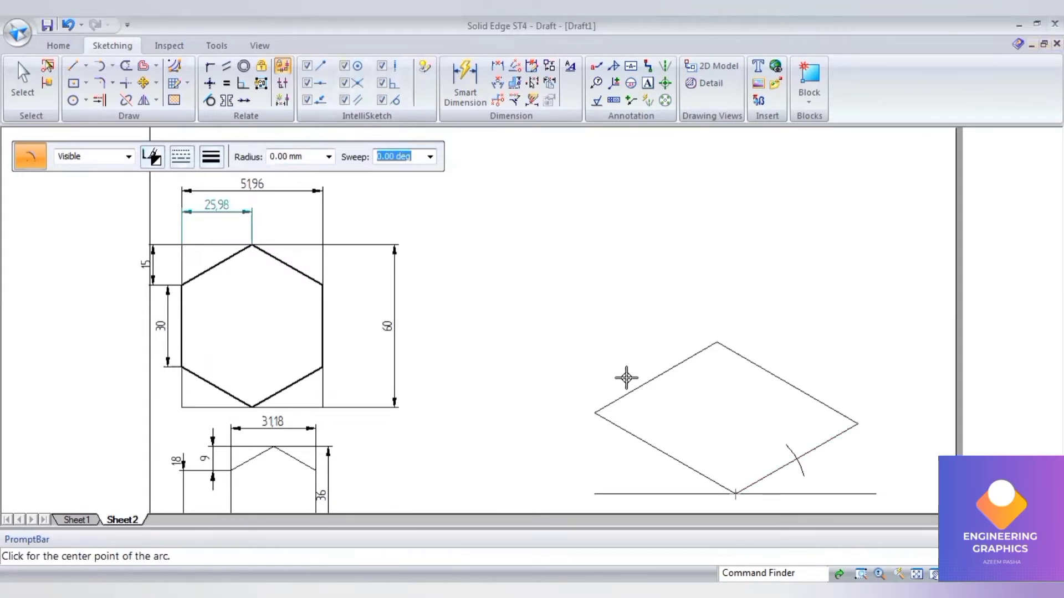
# - Centre a second 25.98 mm arc on the rhombus's left vertex
pyautogui.click(593, 411)
pyautogui.click(277, 160)
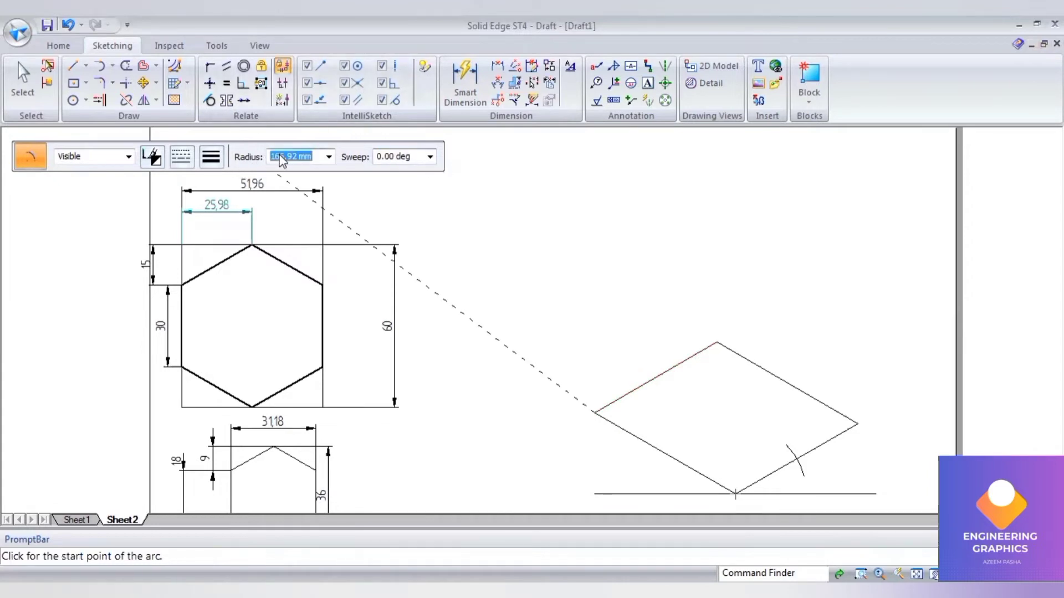
pyautogui.write('25.98')
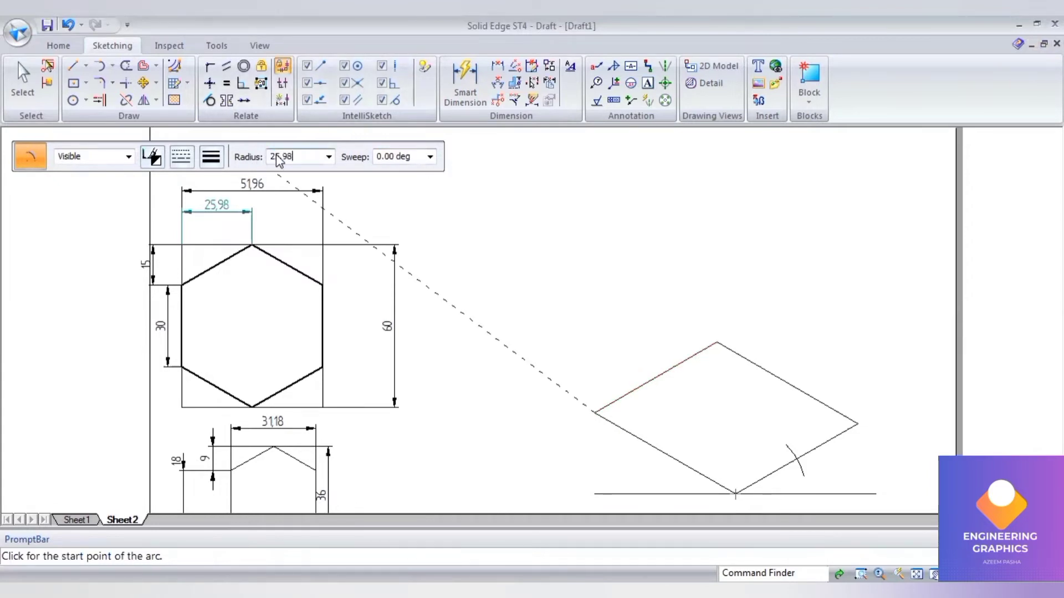
pyautogui.press('Tab')
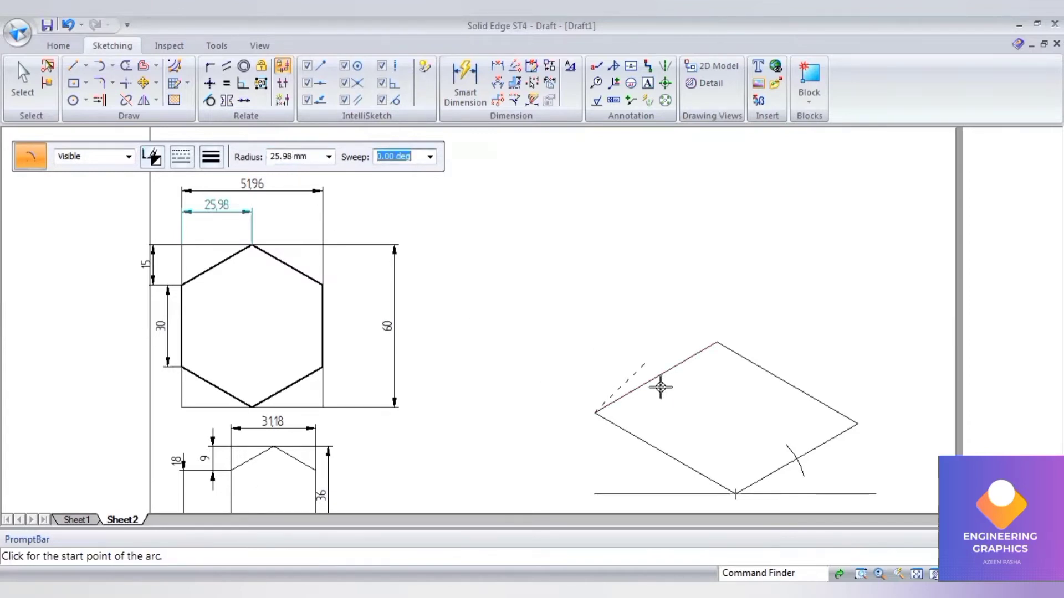
# - Finish the arc across the rhombus and mark the lower-left edge with a 15 mm arc
pyautogui.click(657, 383)
pyautogui.click(804, 437)
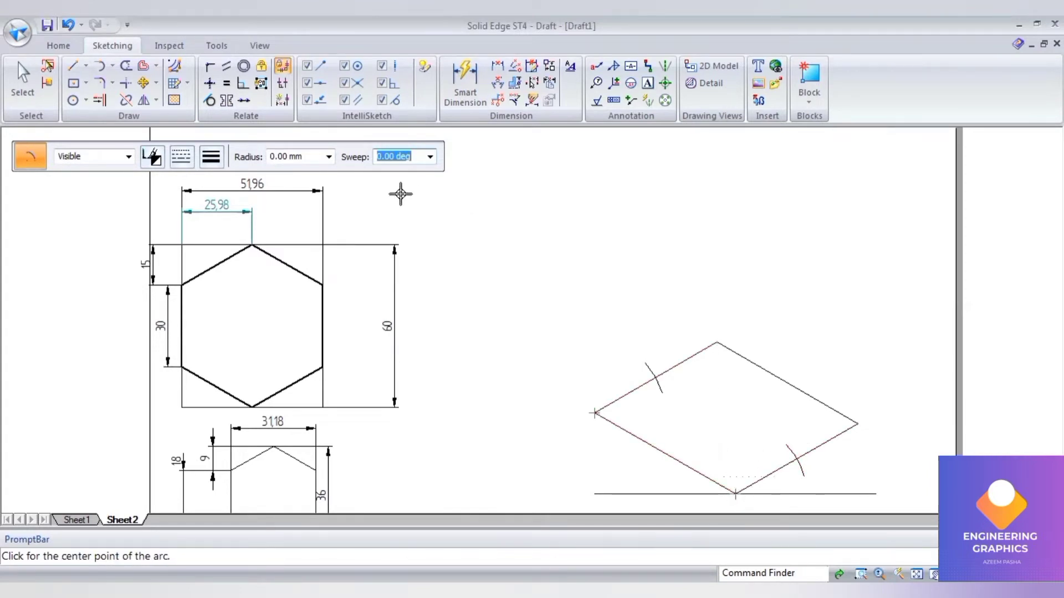
pyautogui.click(284, 157)
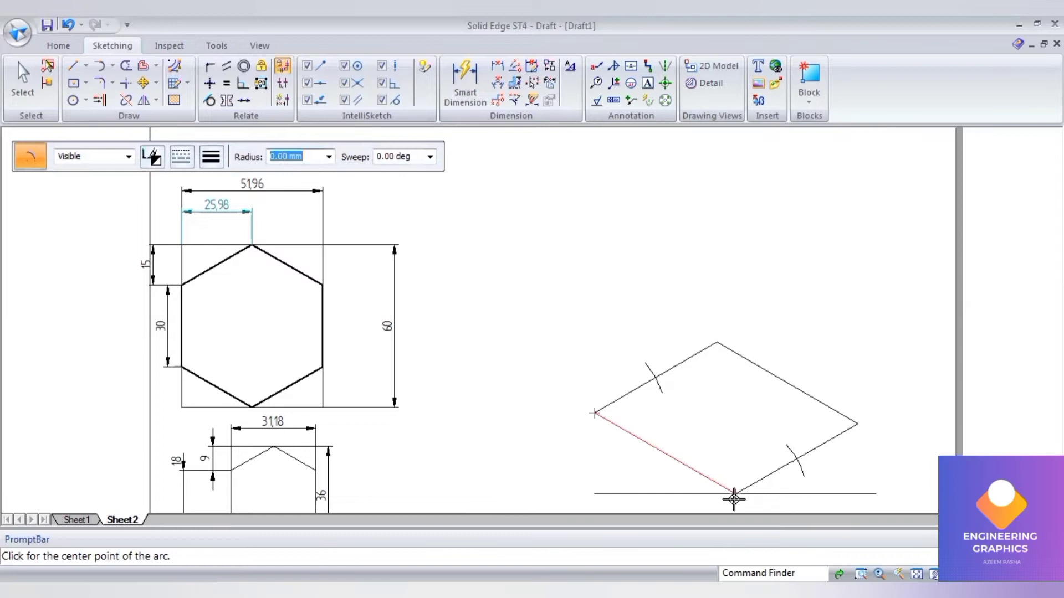
pyautogui.click(736, 493)
pyautogui.click(704, 486)
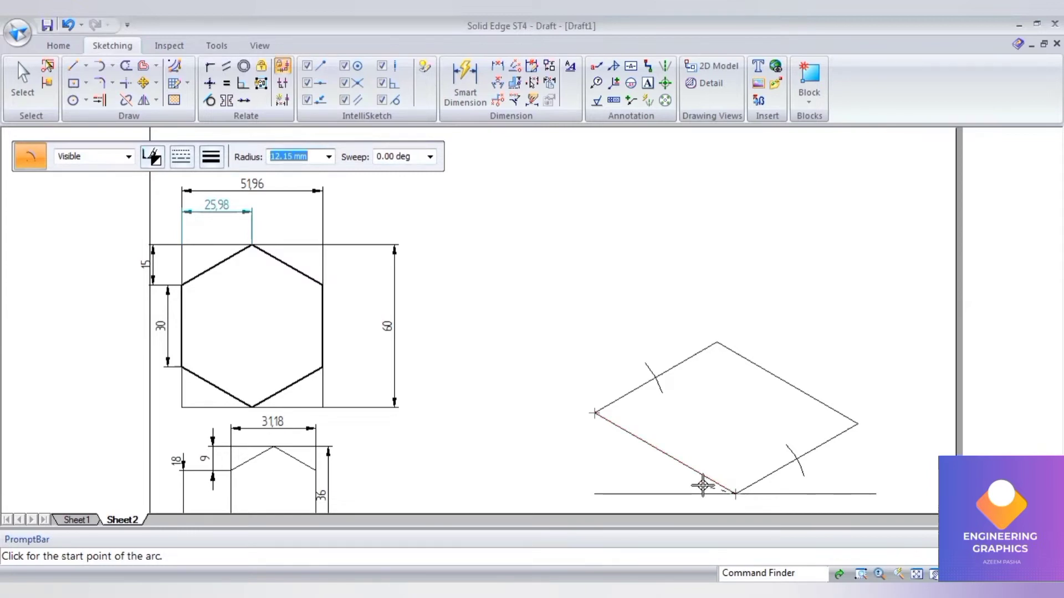
pyautogui.write('15')
pyautogui.press('Tab')
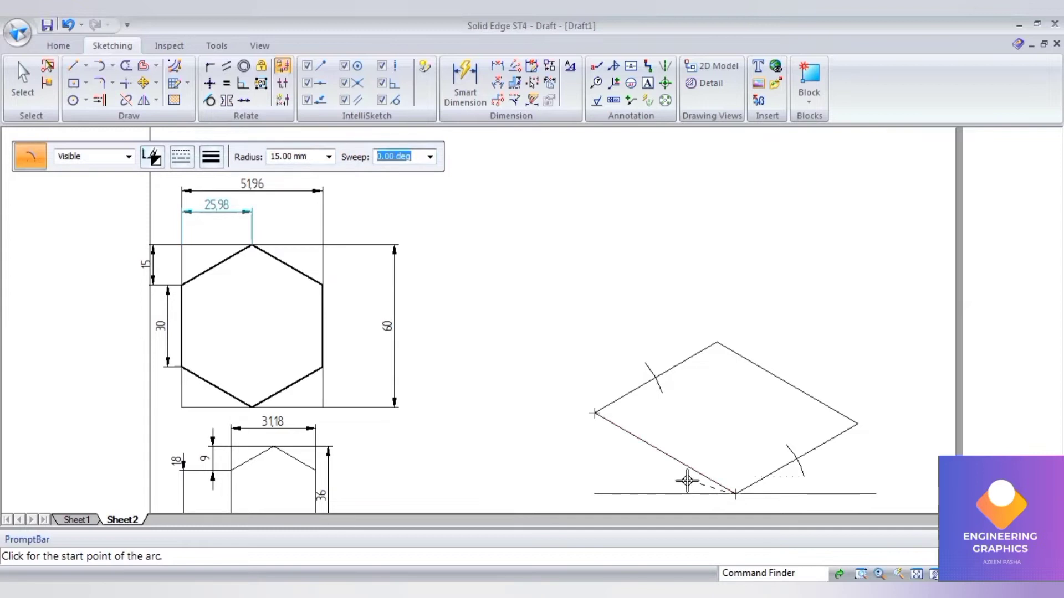
pyautogui.click(713, 459)
pyautogui.click(699, 468)
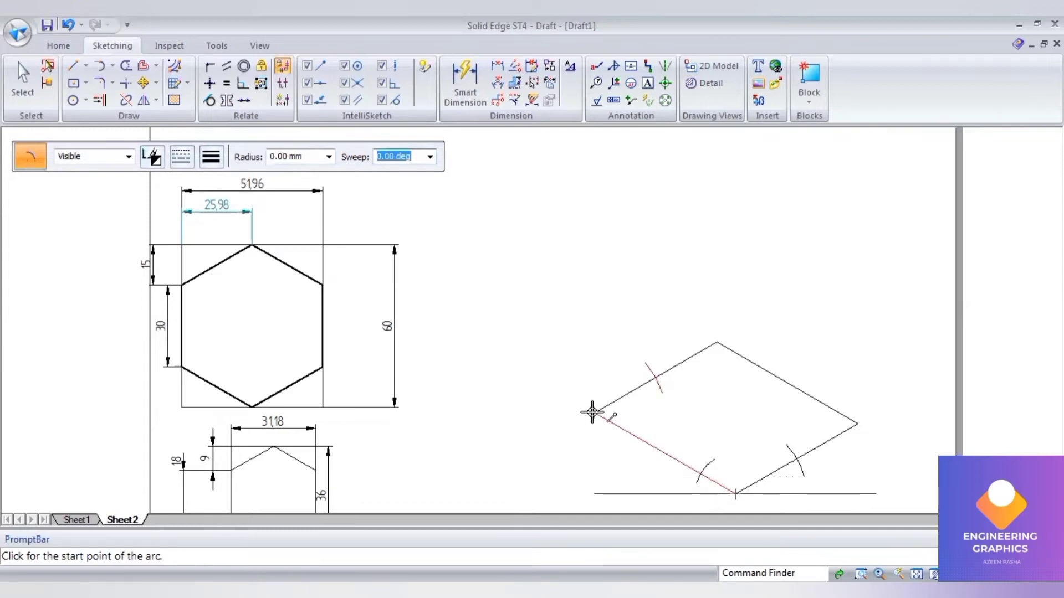
# - Mark a 15 mm arc from the rhombus's left corner
pyautogui.click(592, 412)
pyautogui.click(300, 157)
pyautogui.write('15')
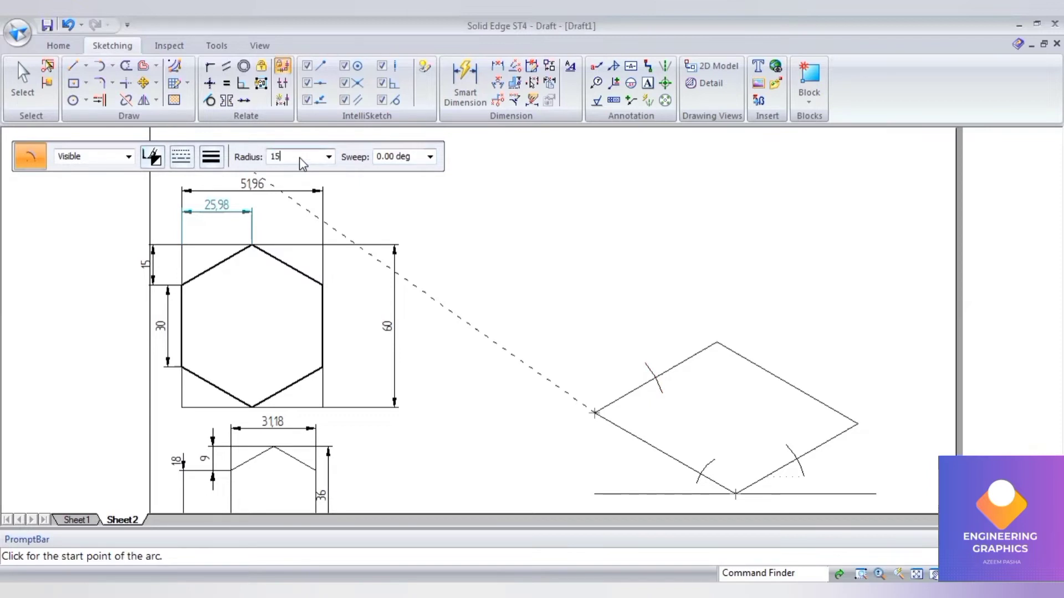
pyautogui.press('Tab')
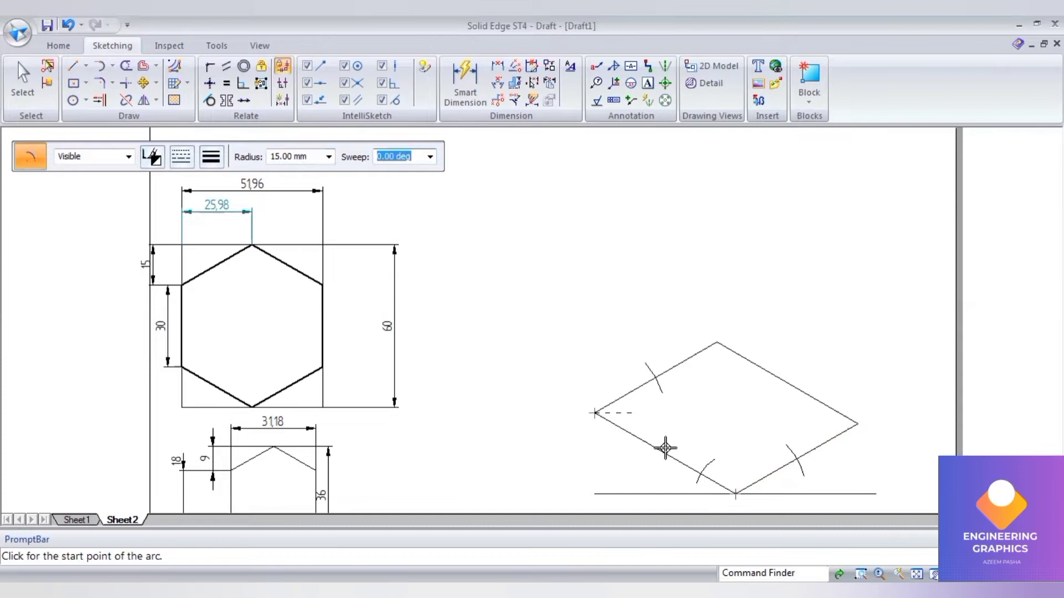
pyautogui.click(716, 336)
pyautogui.click(285, 159)
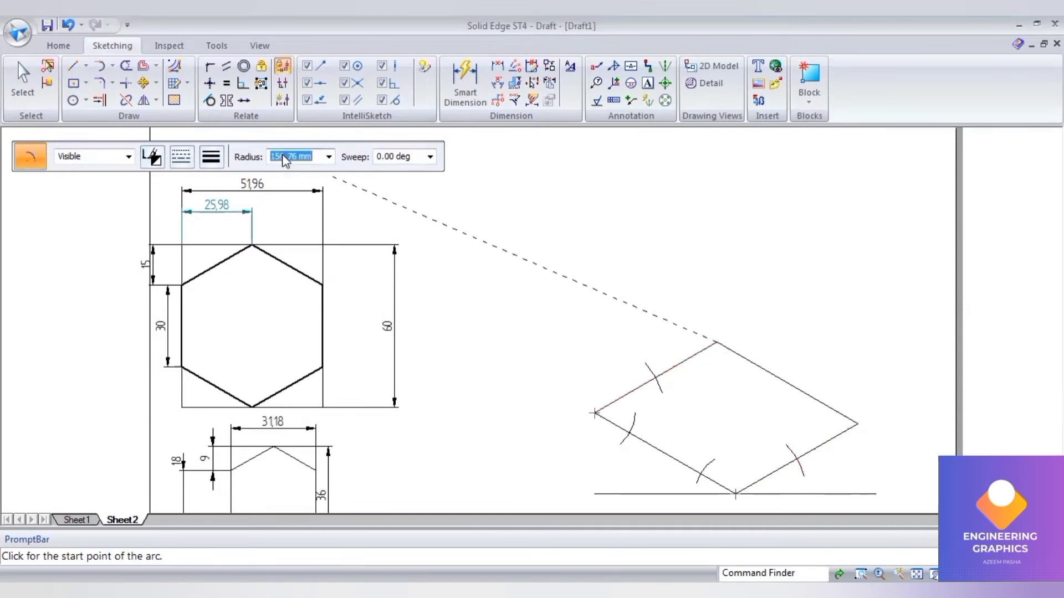
pyautogui.write('5')
pyautogui.press('Tab')
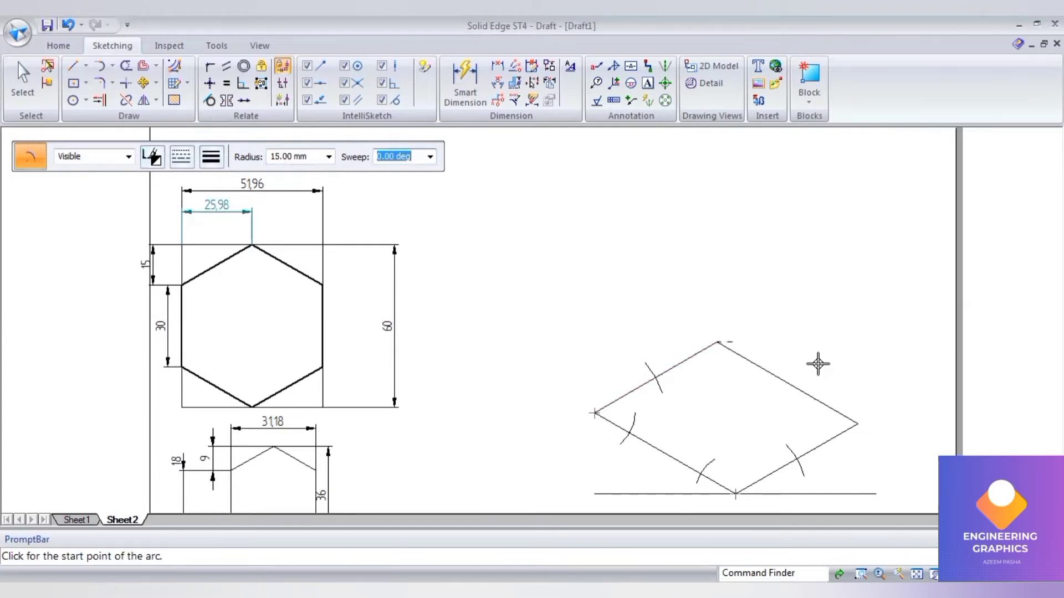
# - Mark the upper-right edge with 15 mm arcs near the top and right corners
pyautogui.click(787, 420)
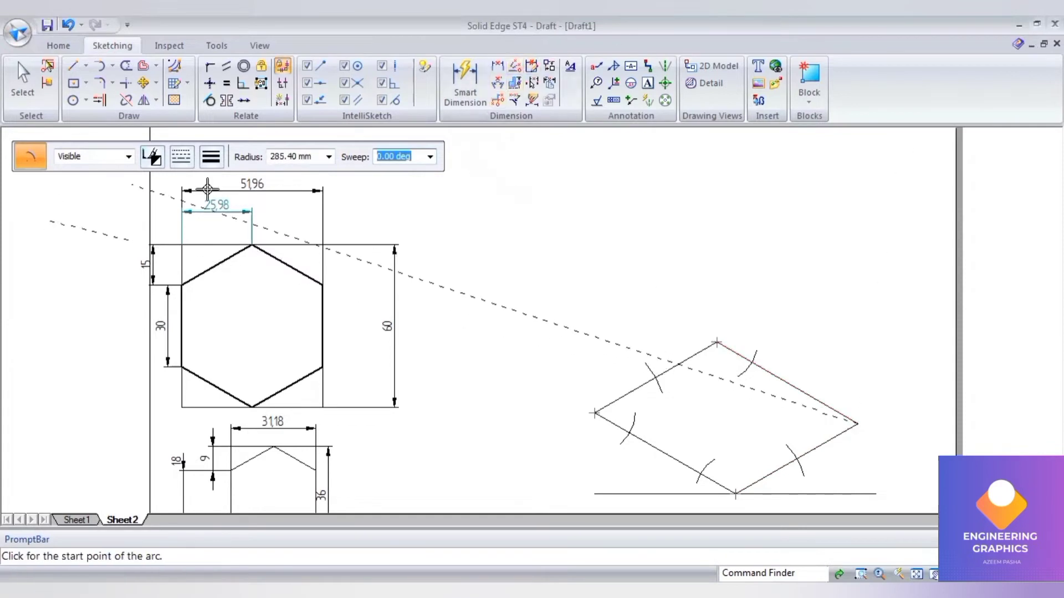
pyautogui.doubleClick(314, 158)
pyautogui.write('15')
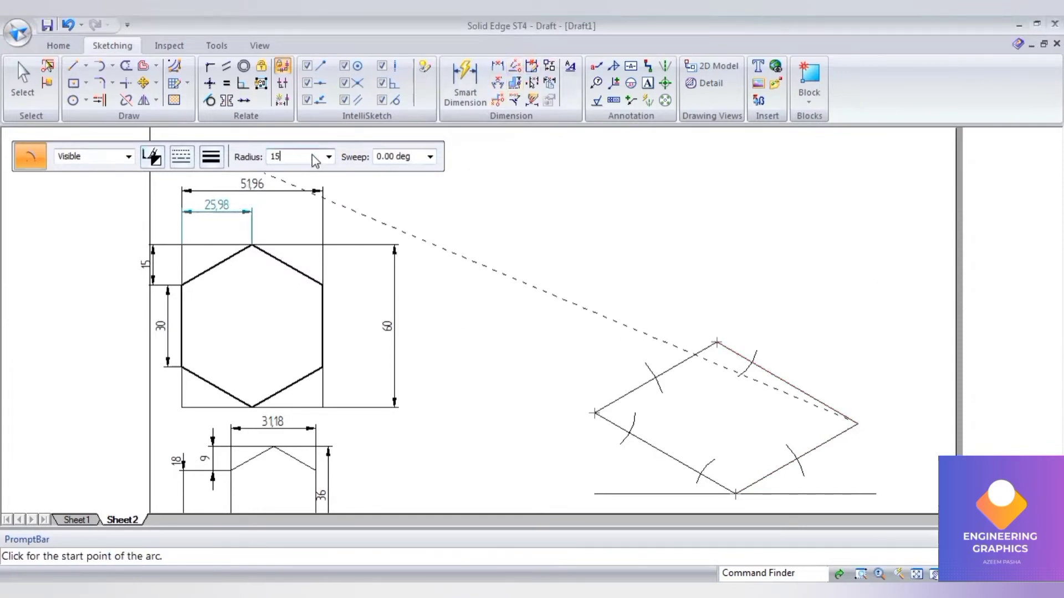
pyautogui.press('Tab')
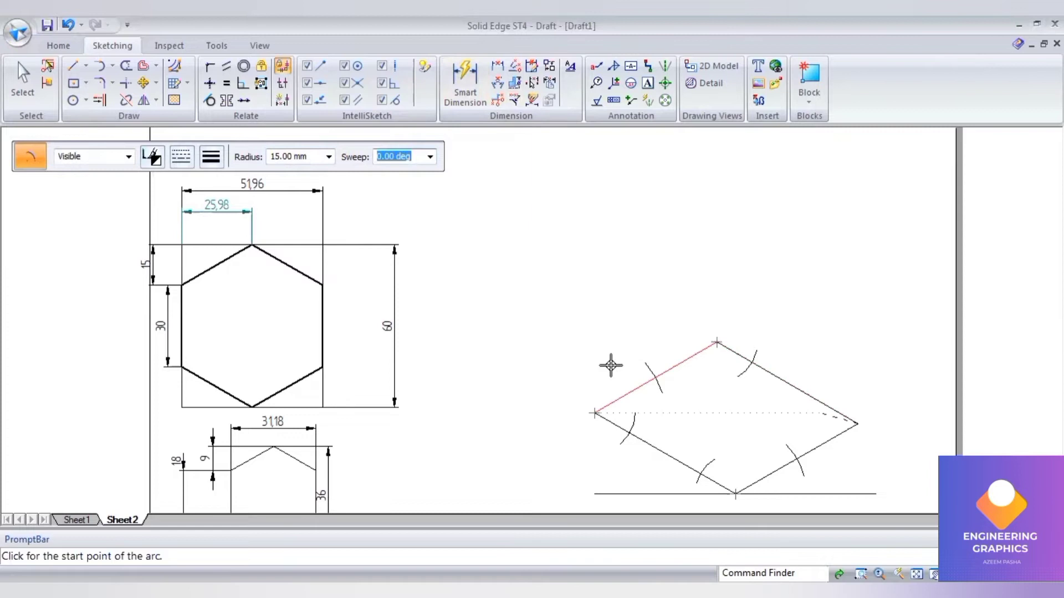
pyautogui.click(717, 297)
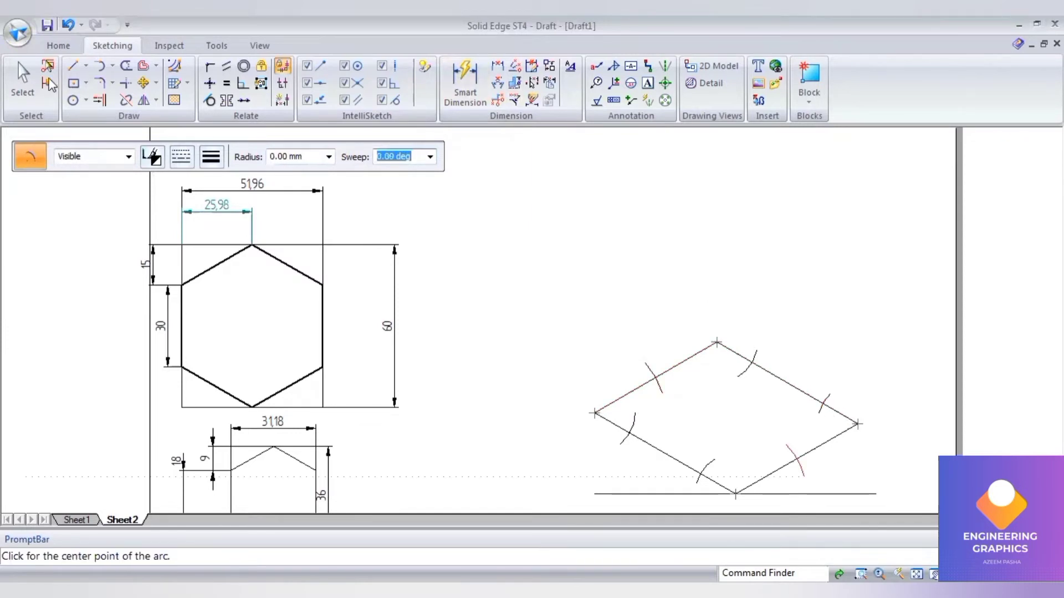
# - With a heavier line width, draw the first hexagon edges between the lower arc intersections
pyautogui.click(72, 65)
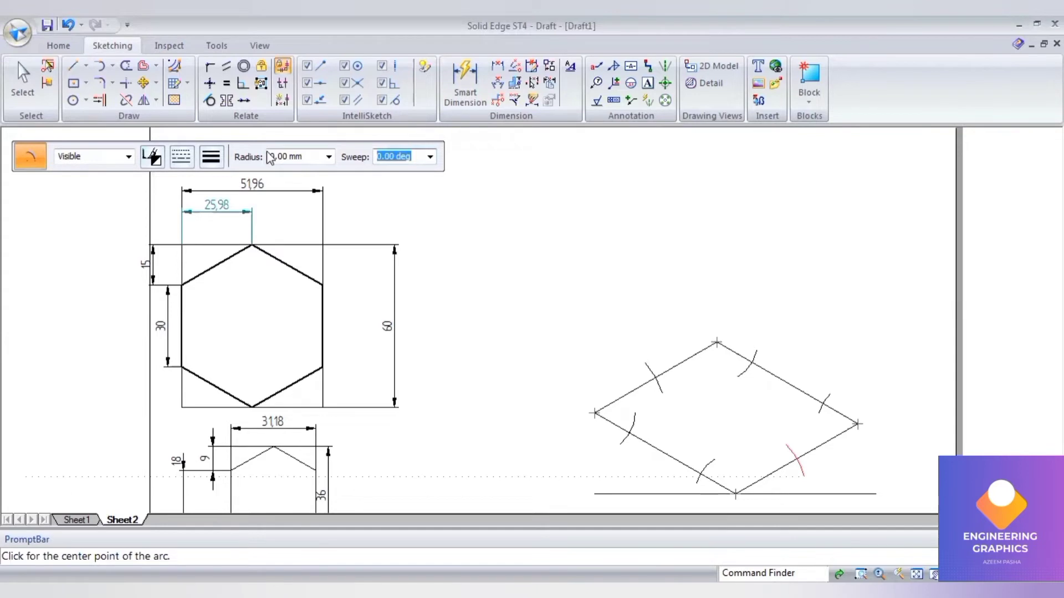
pyautogui.click(210, 159)
pyautogui.click(235, 216)
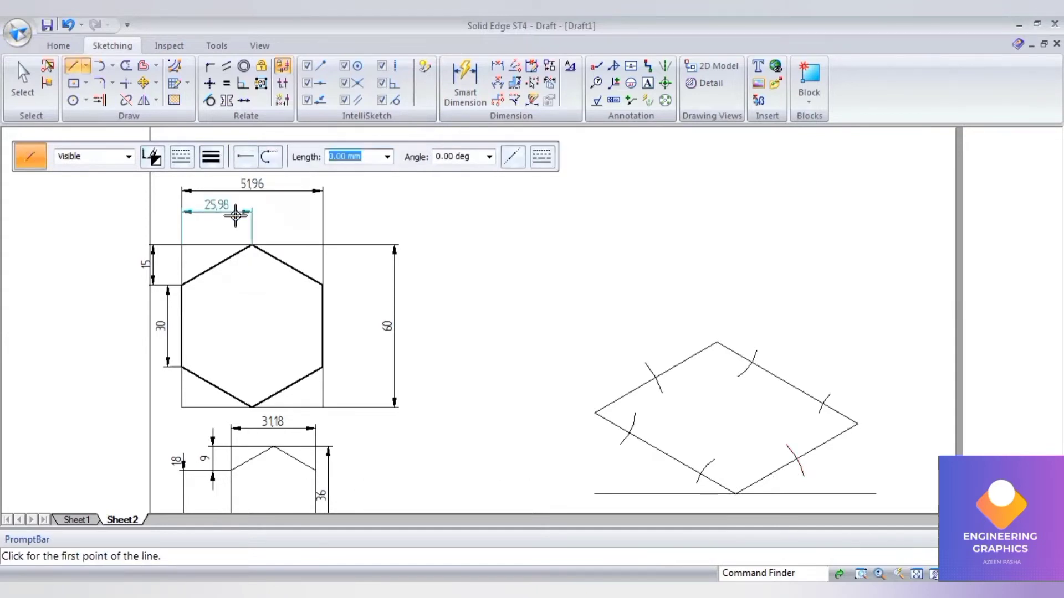
pyautogui.scroll(3, 737, 491)
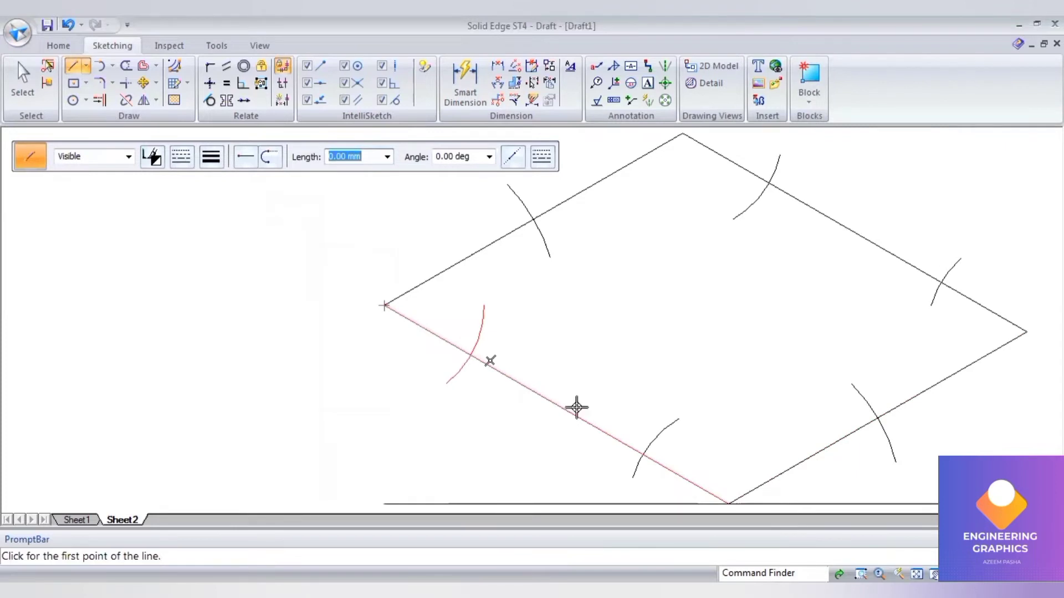
pyautogui.click(472, 355)
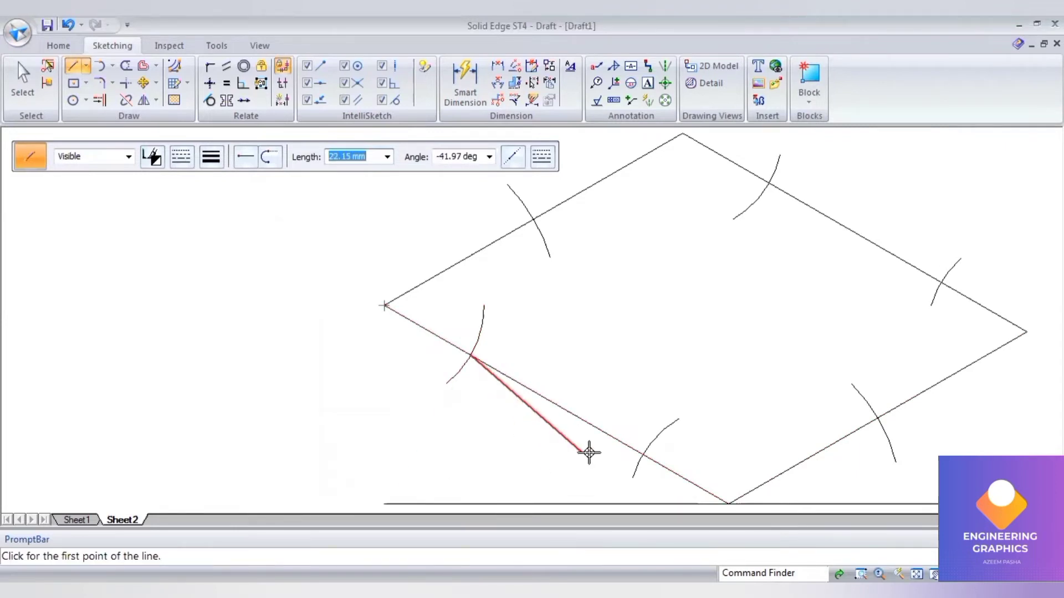
pyautogui.click(642, 456)
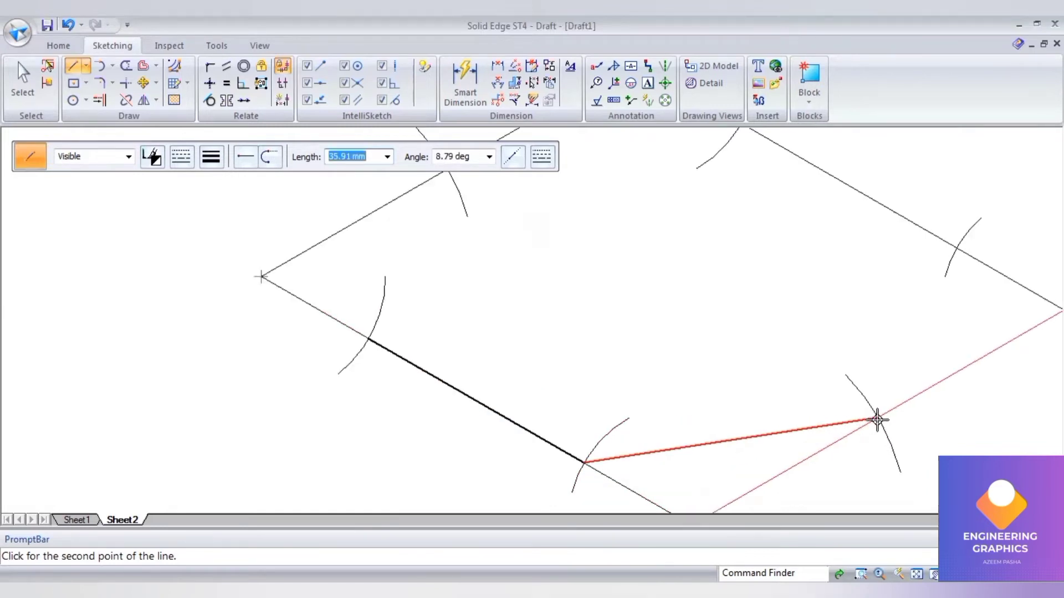
pyautogui.scroll(3, 877, 422)
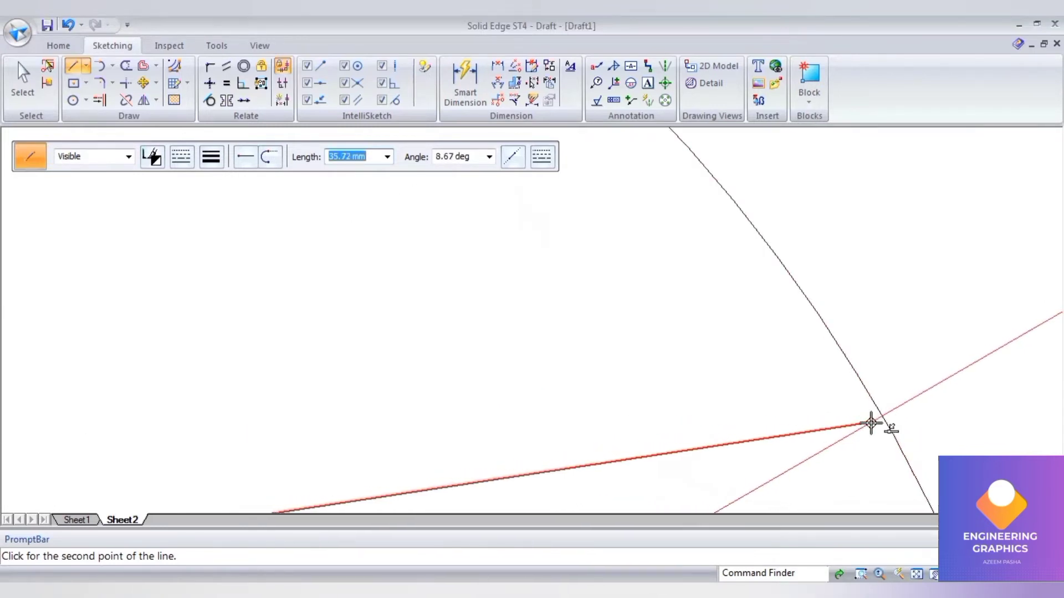
pyautogui.scroll(1, 880, 414)
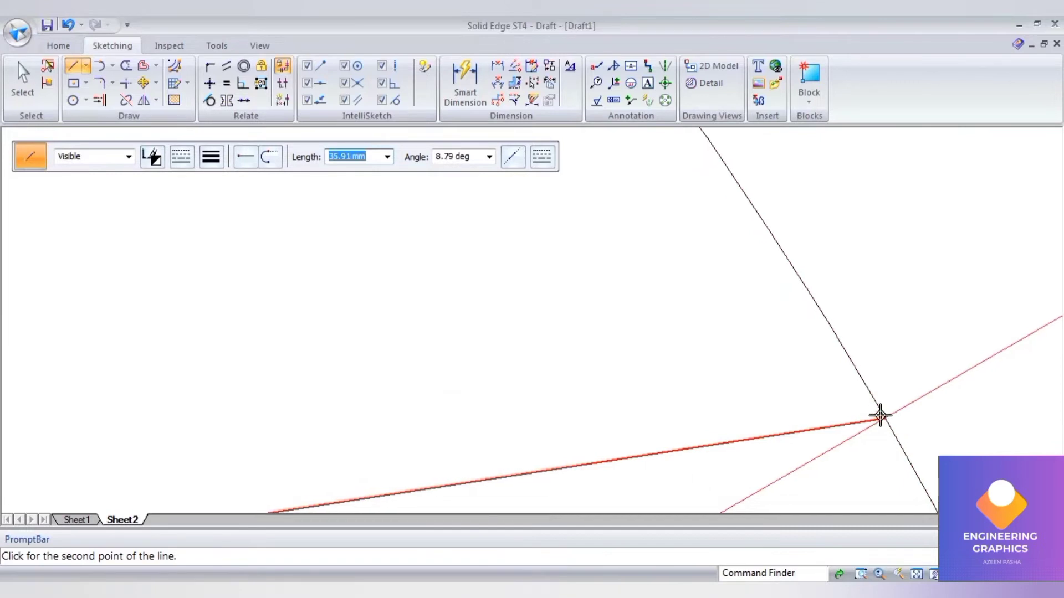
pyautogui.scroll(2, 881, 417)
pyautogui.scroll(-1, 888, 420)
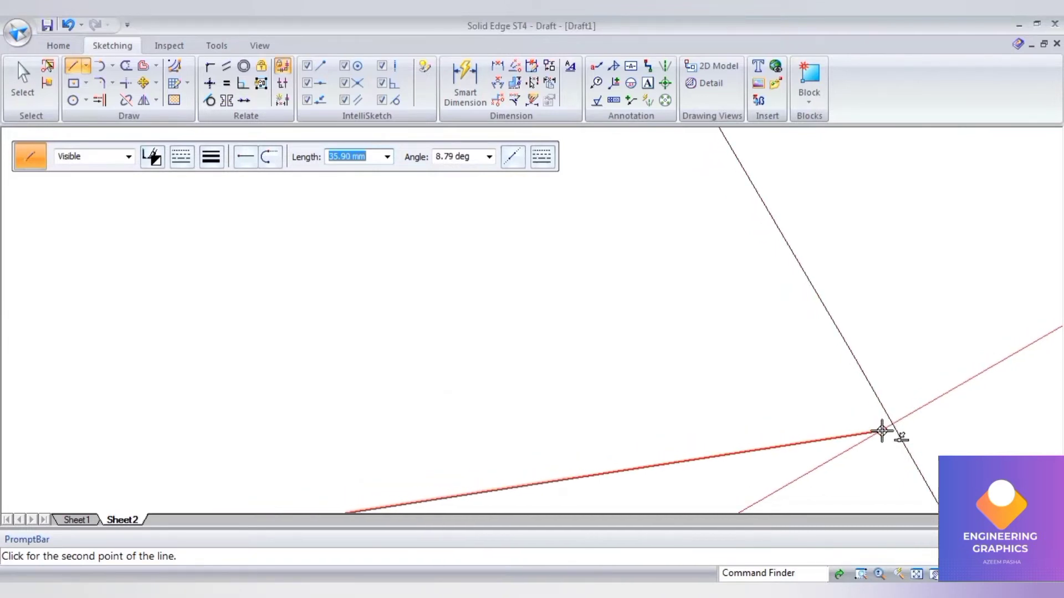
pyautogui.click(893, 421)
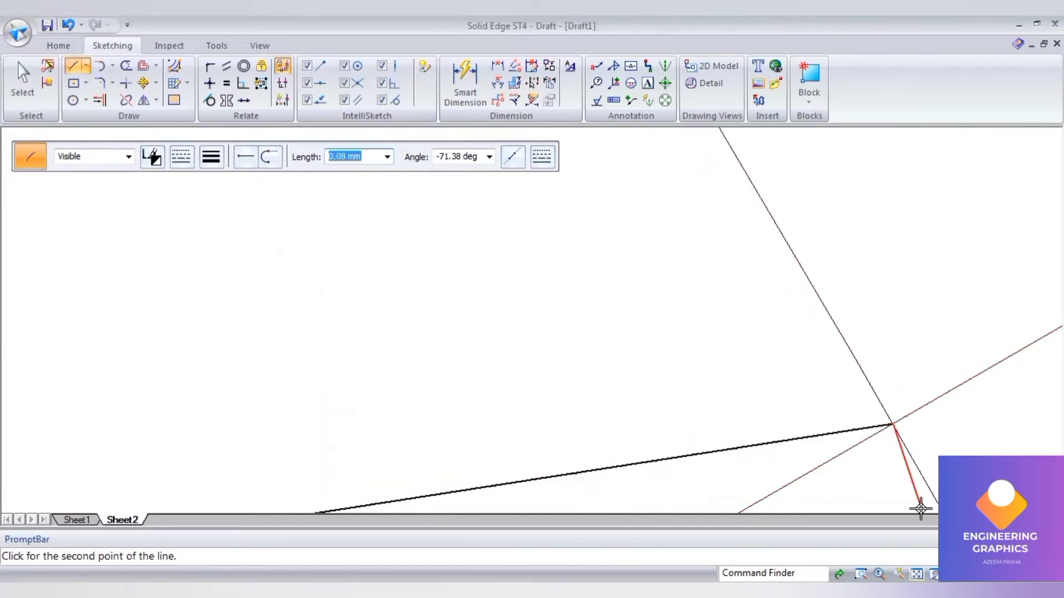
pyautogui.scroll(-5, 749, 344)
pyautogui.scroll(2, 772, 320)
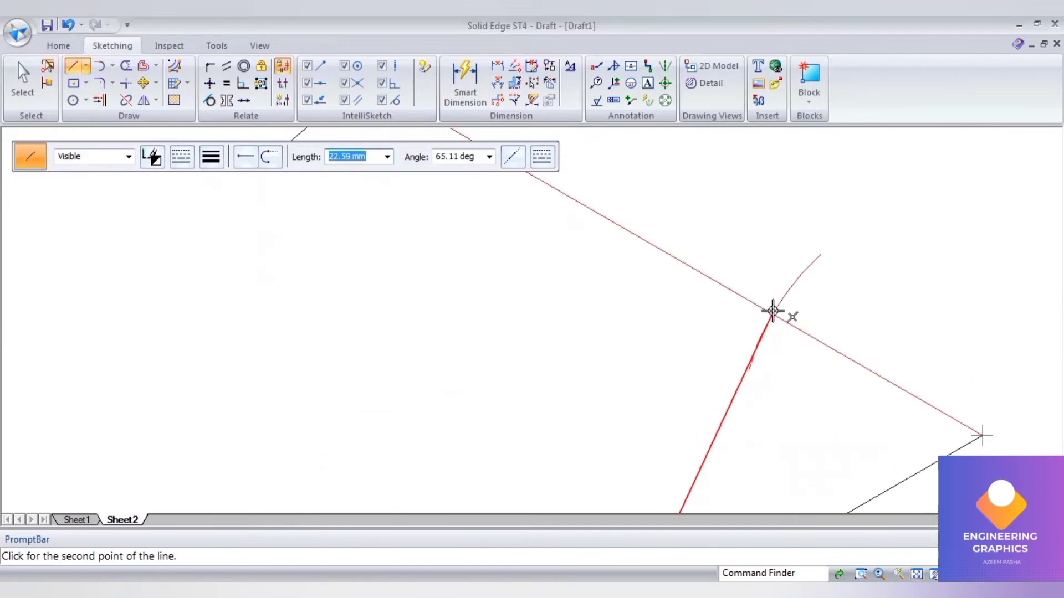
pyautogui.click(772, 311)
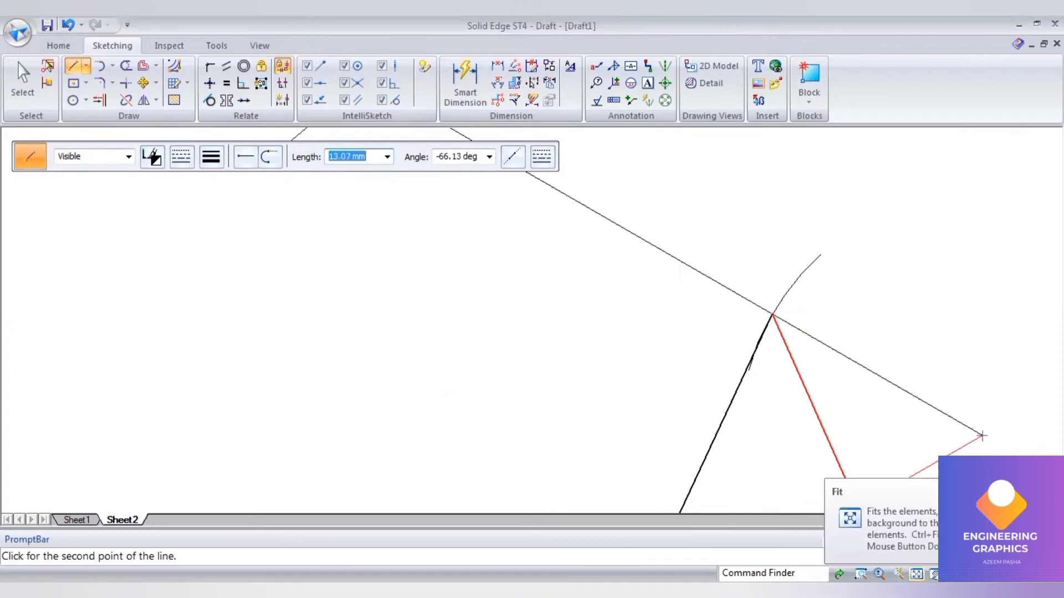
# - Draw the remaining hexagon edges, one 30 mm long, and close it at the start point
pyautogui.moveTo(646, 321); pyautogui.dragTo(695, 418, button='middle')
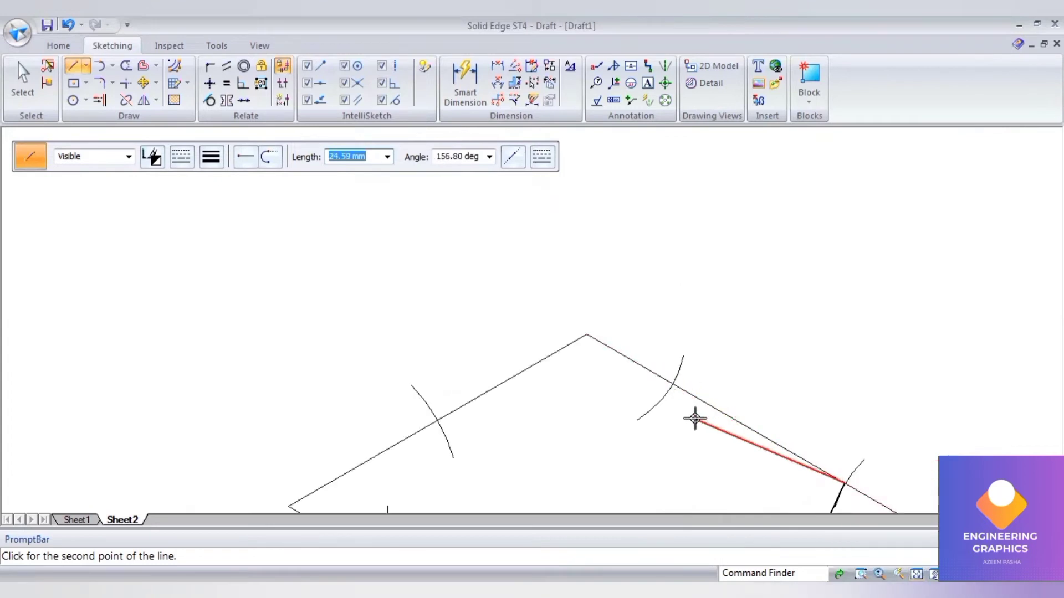
pyautogui.write('30')
pyautogui.press('Return')
pyautogui.click(675, 382)
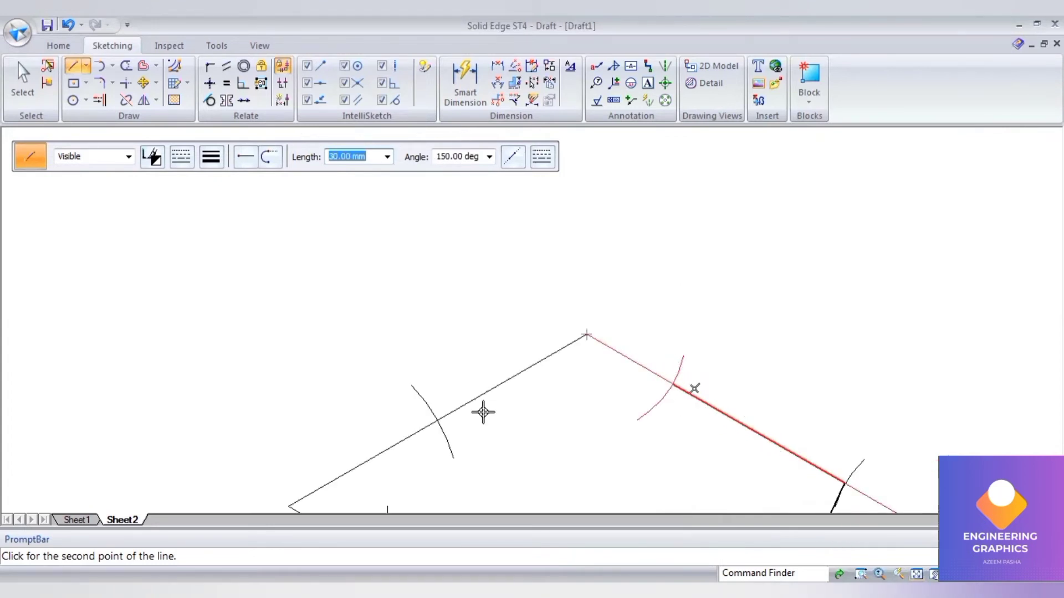
pyautogui.scroll(3, 436, 425)
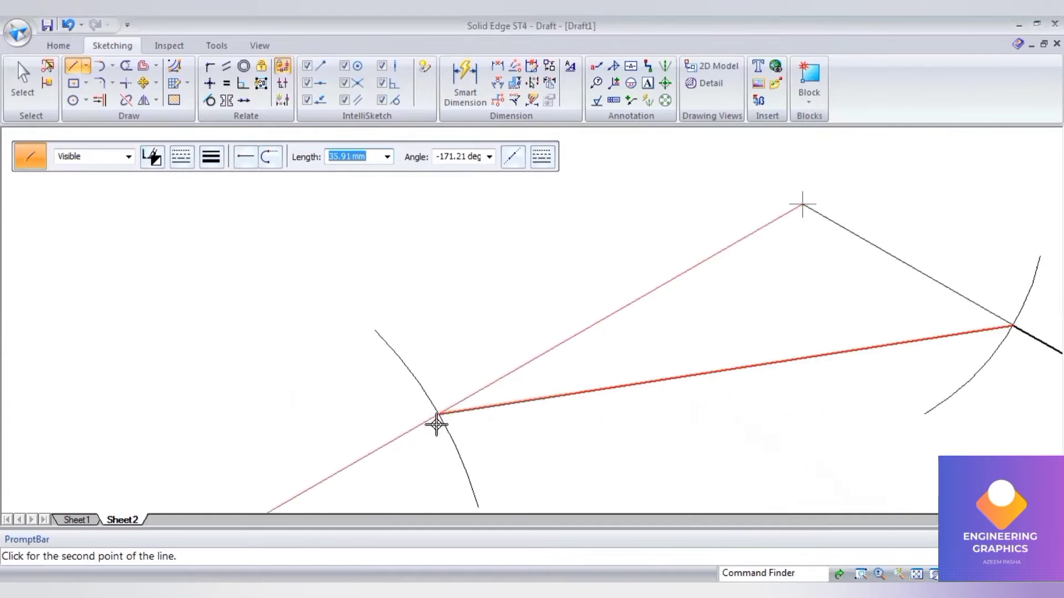
pyautogui.scroll(2, 443, 418)
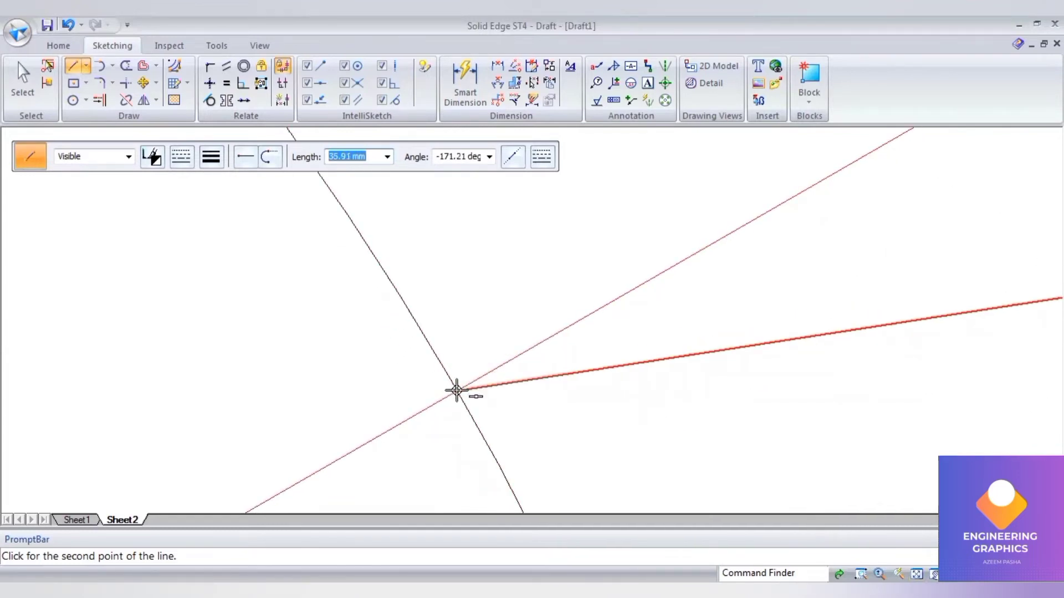
pyautogui.click(458, 390)
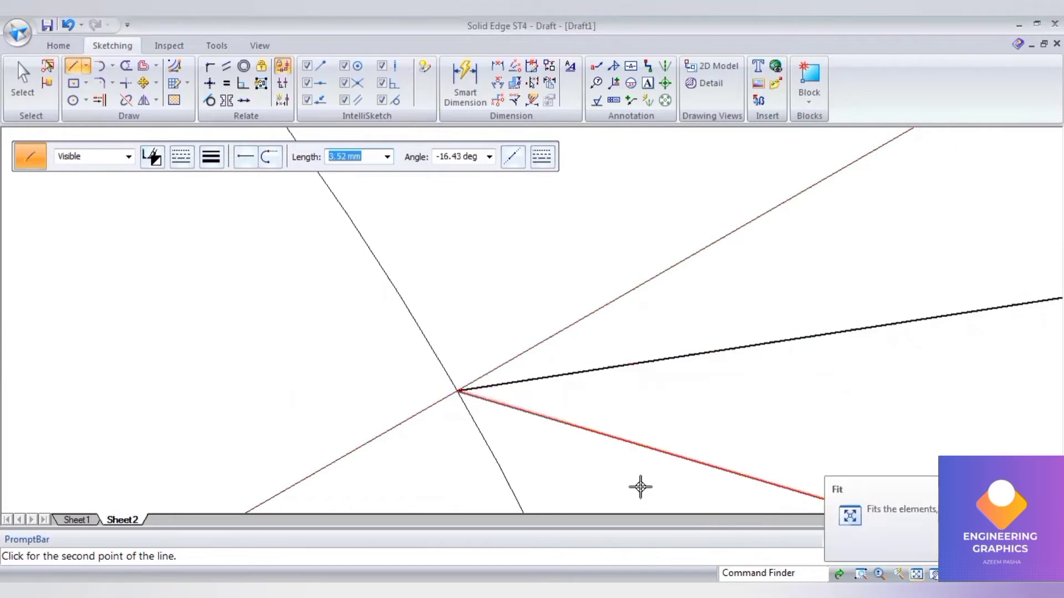
pyautogui.scroll(-5, 636, 484)
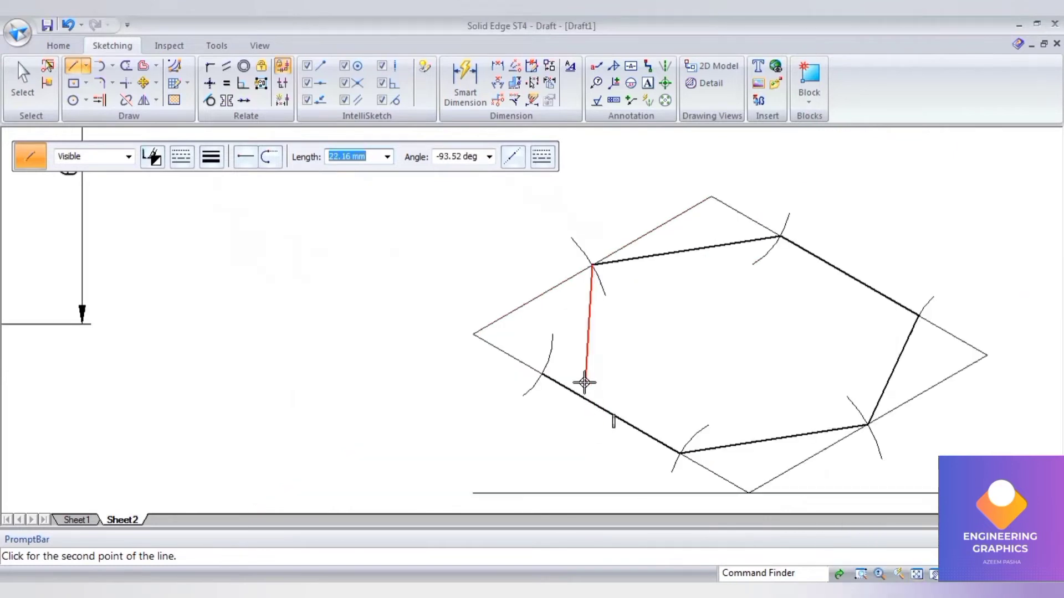
pyautogui.click(540, 377)
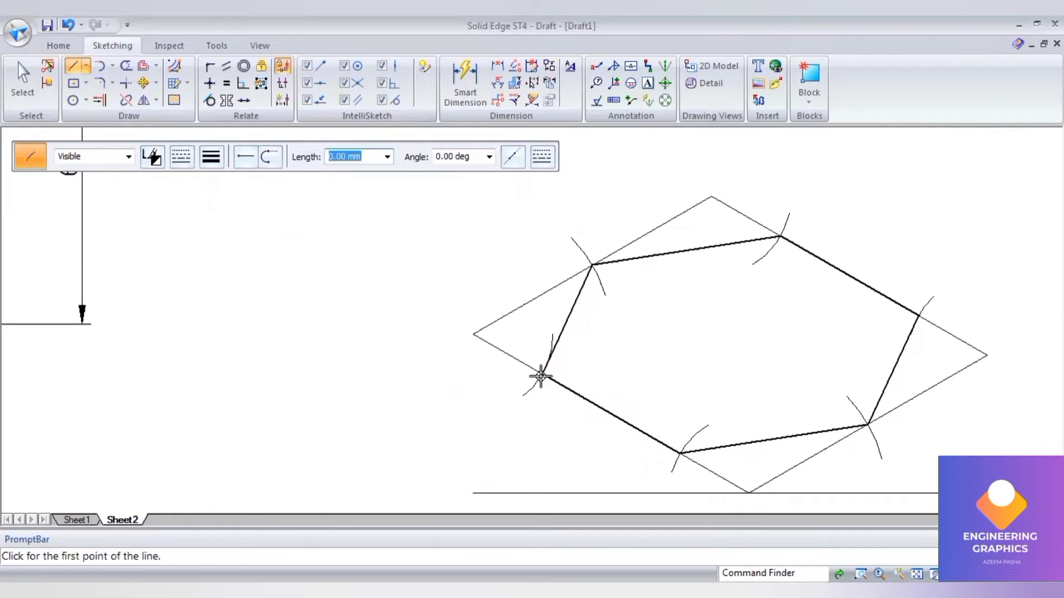
pyautogui.scroll(-3, 604, 438)
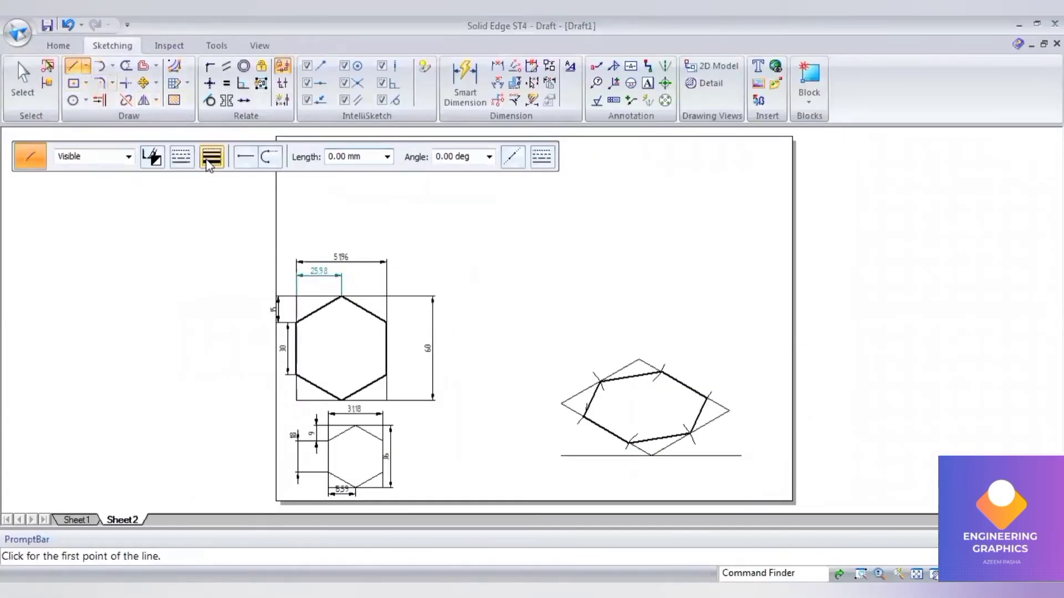
# - Draw three thin diagonals joining opposite vertices of the isometric hexagon
pyautogui.click(211, 157)
pyautogui.click(233, 177)
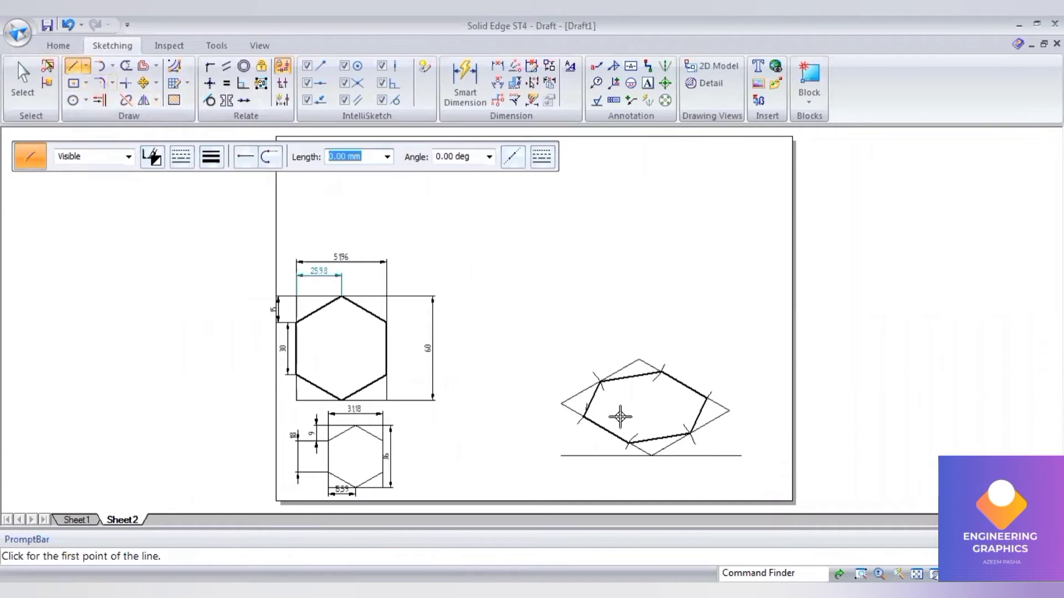
pyautogui.click(600, 380)
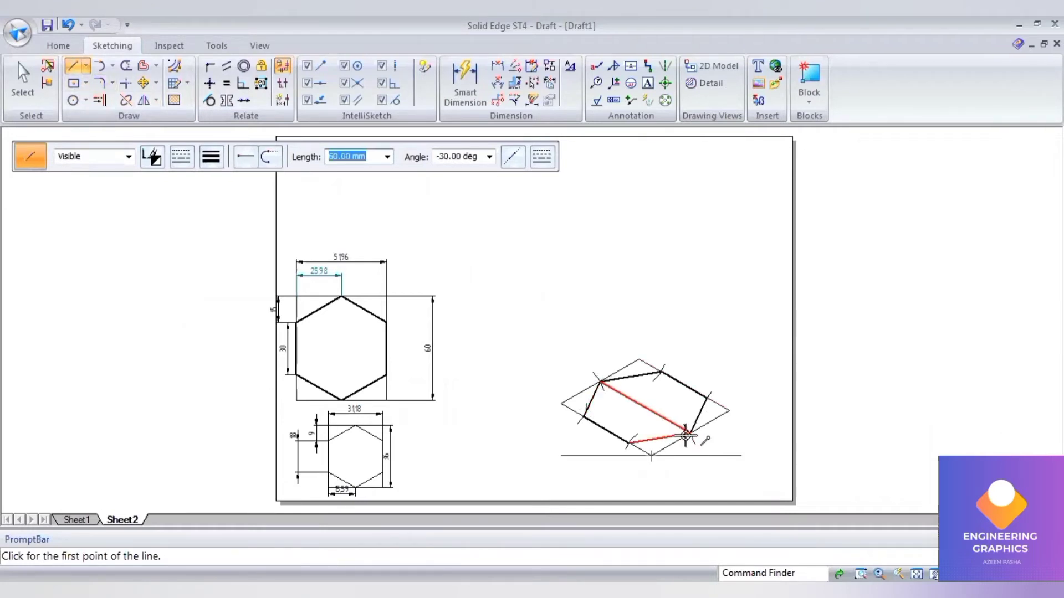
pyautogui.click(687, 434)
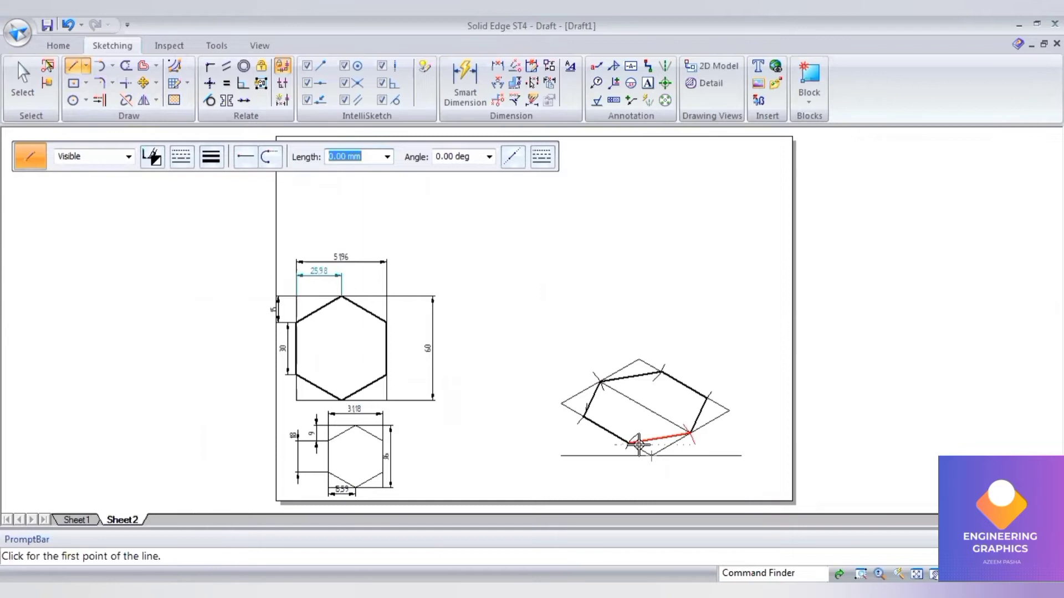
pyautogui.click(630, 443)
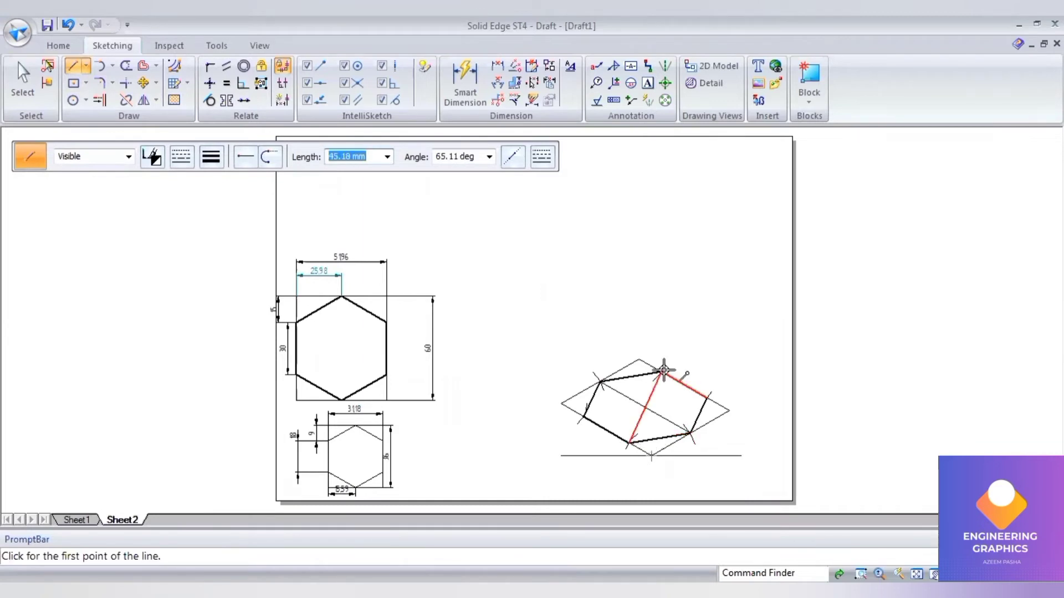
pyautogui.click(642, 378)
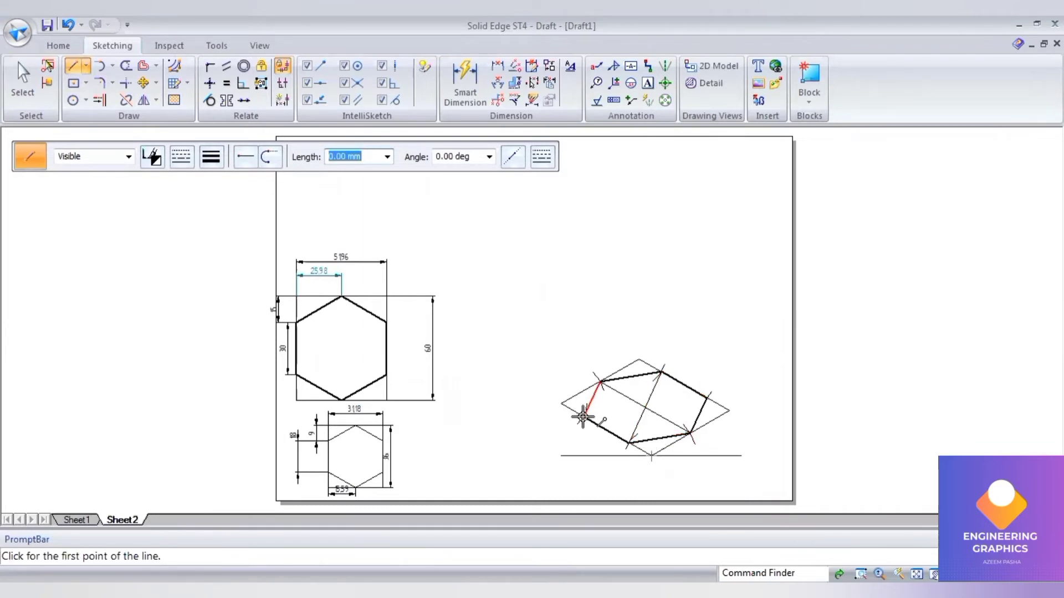
pyautogui.click(584, 415)
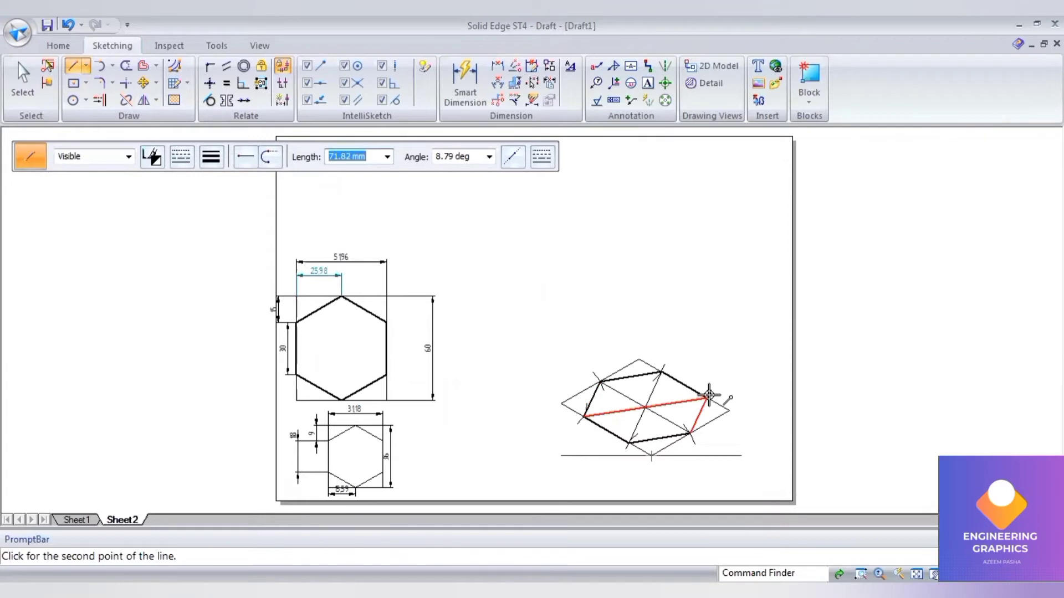
pyautogui.click(709, 395)
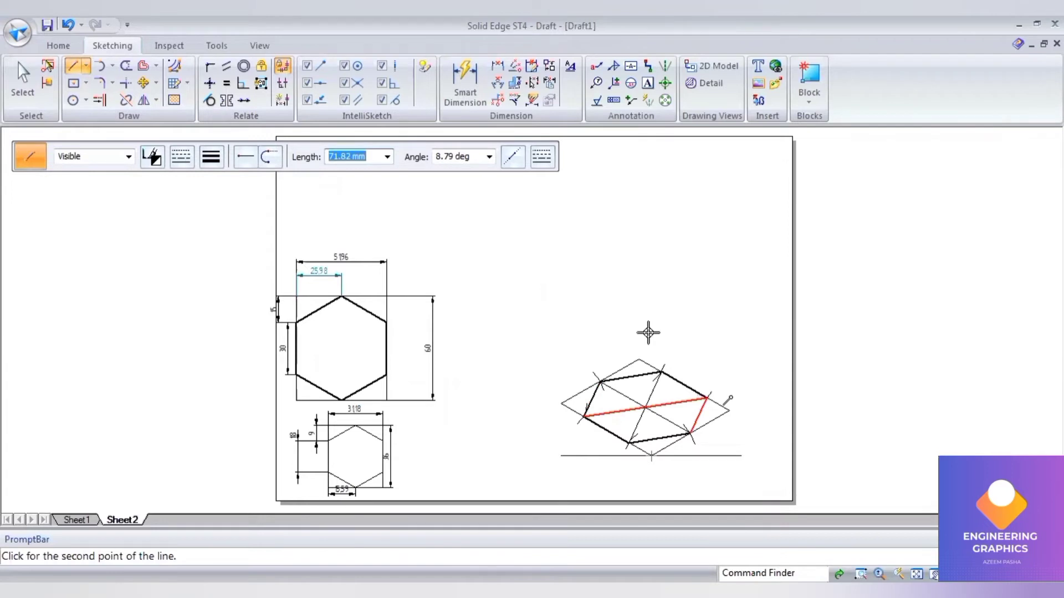
# - Draw a 50 mm vertical chain-line axis up from the hexagon centre
pyautogui.click(183, 161)
pyautogui.click(208, 206)
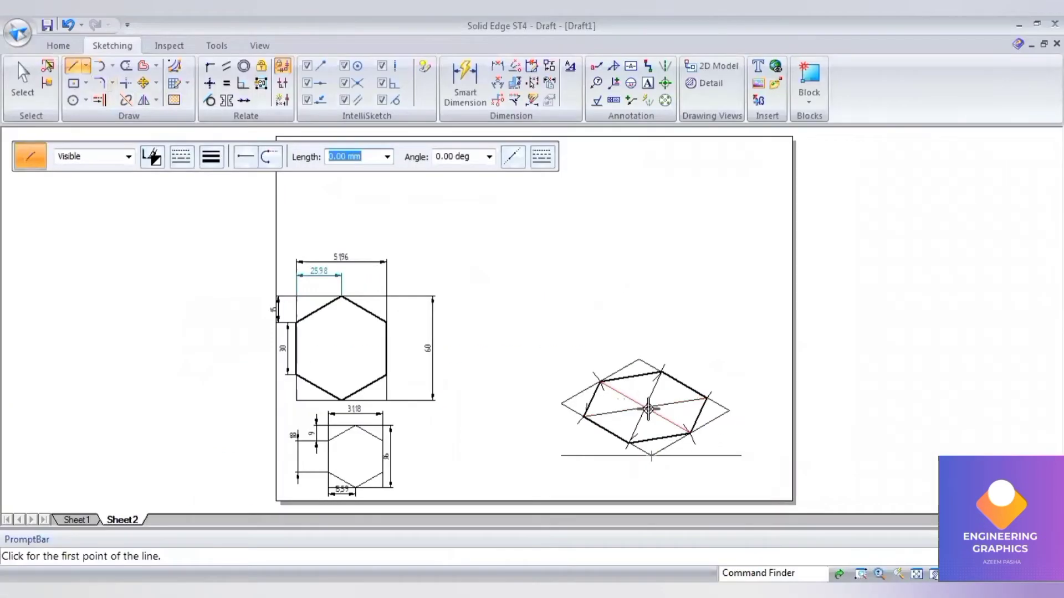
pyautogui.click(645, 406)
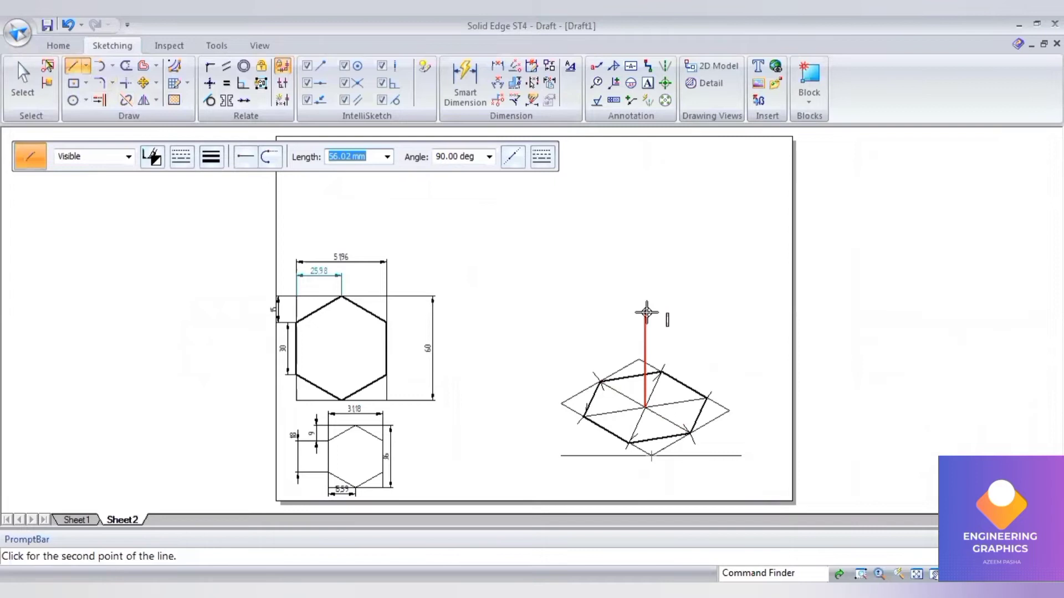
pyautogui.write('50')
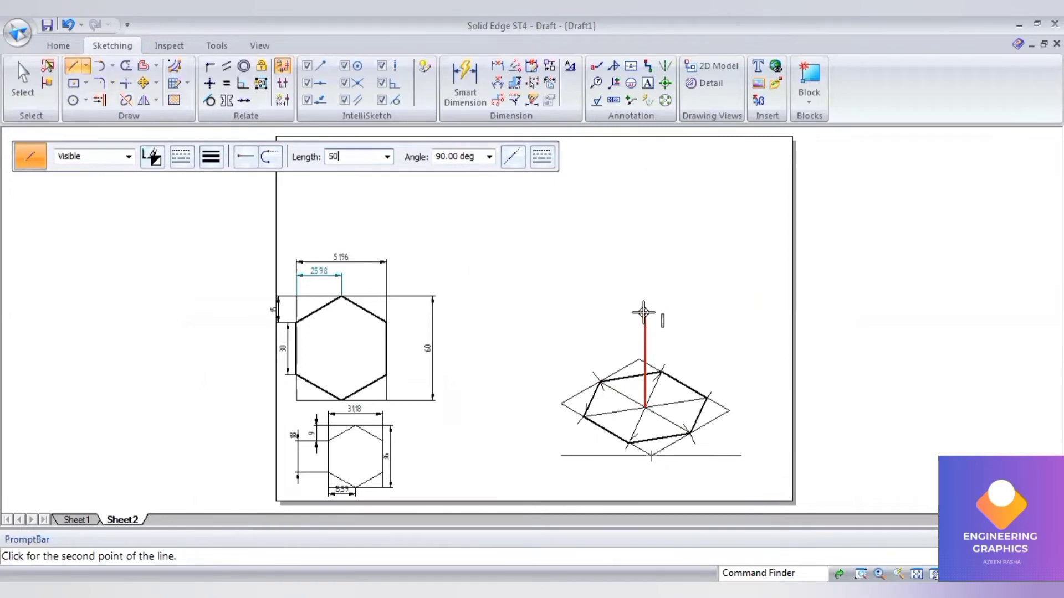
pyautogui.press('Tab')
pyautogui.press('Return')
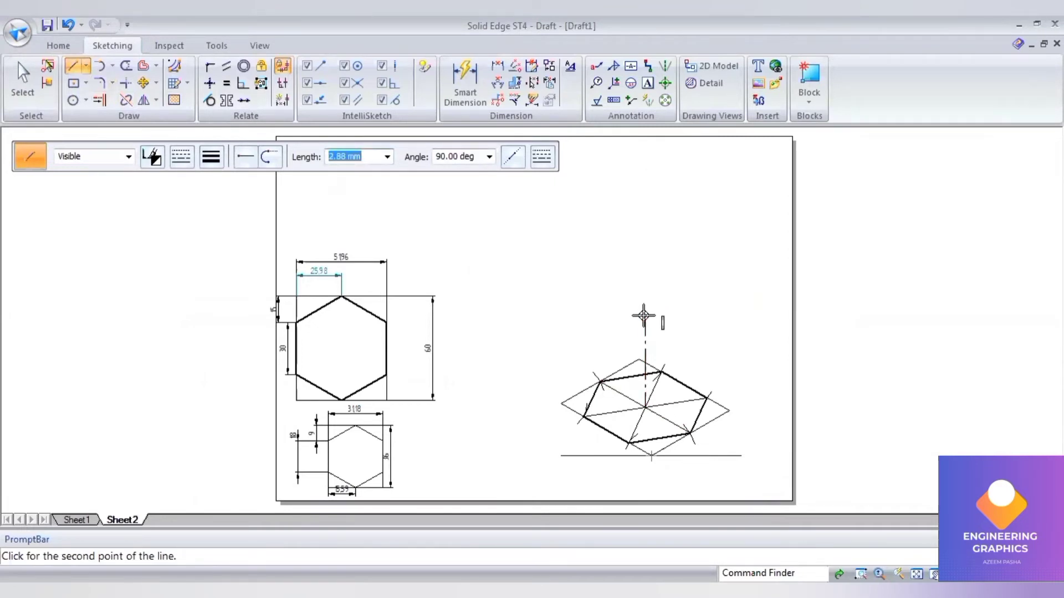
pyautogui.press('Escape')
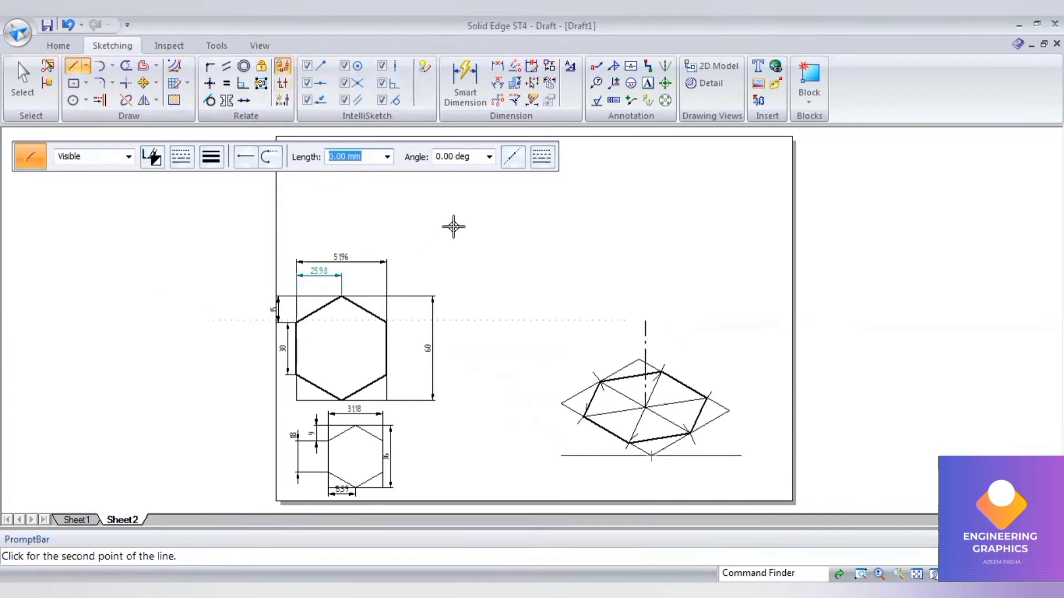
# - Switch the line style back to solid
pyautogui.click(183, 157)
pyautogui.click(212, 158)
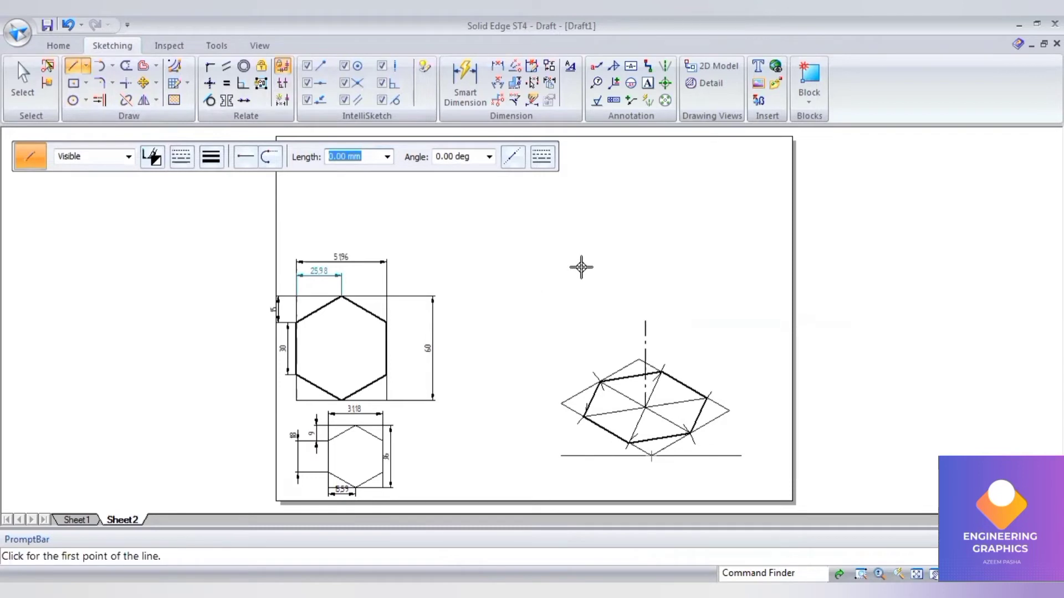
pyautogui.click(543, 270)
pyautogui.scroll(2, 464, 460)
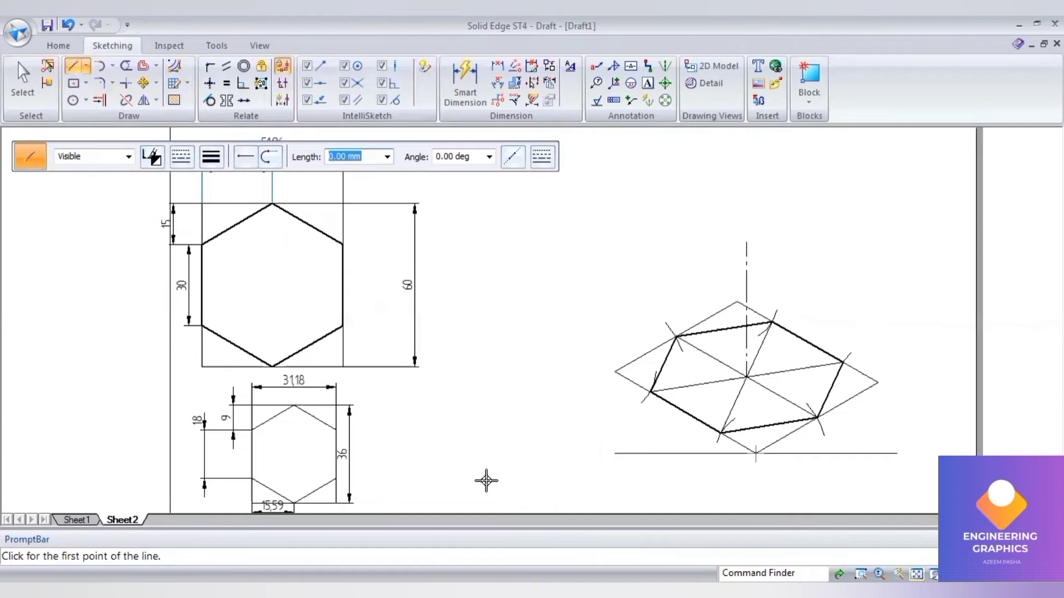
# - Draw the first two 31.18 mm rhombus edges, the second at 150°
pyautogui.moveTo(487, 477); pyautogui.dragTo(458, 484, button='middle')
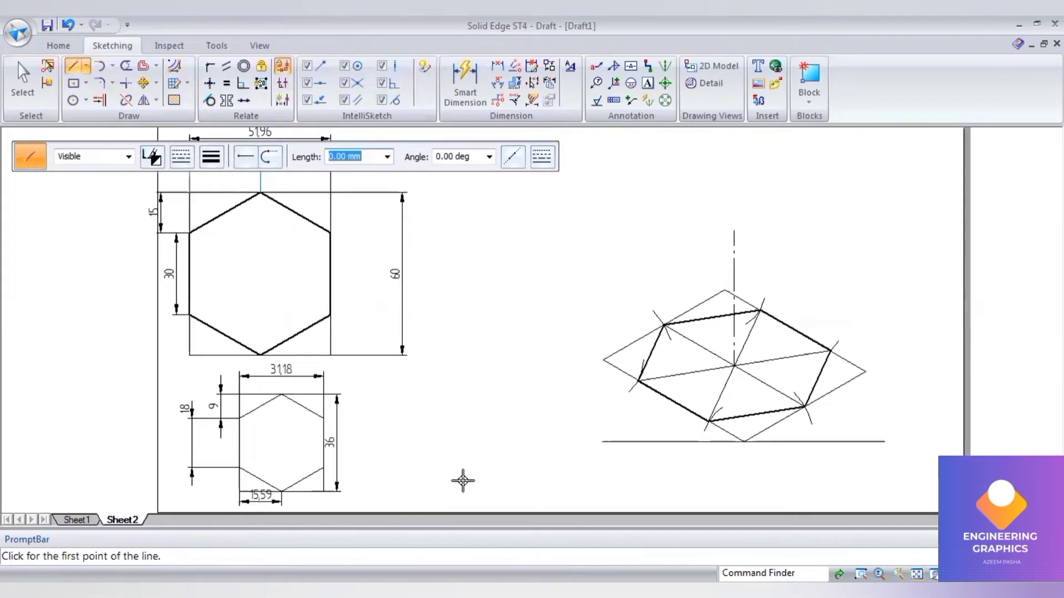
pyautogui.click(463, 481)
pyautogui.write('31.18')
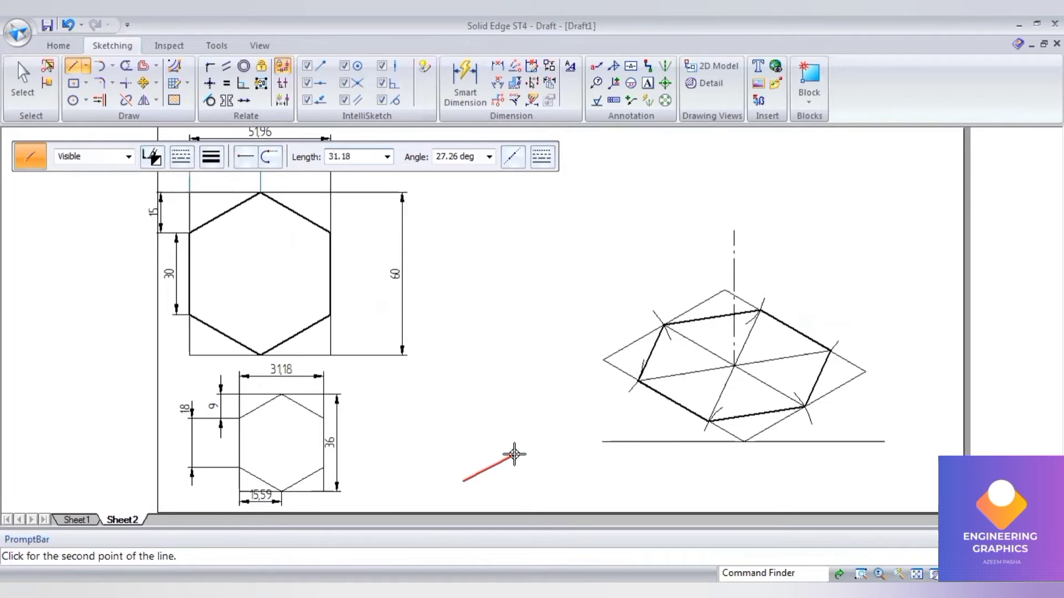
pyautogui.press('Tab')
pyautogui.write('3')
pyautogui.press('Return')
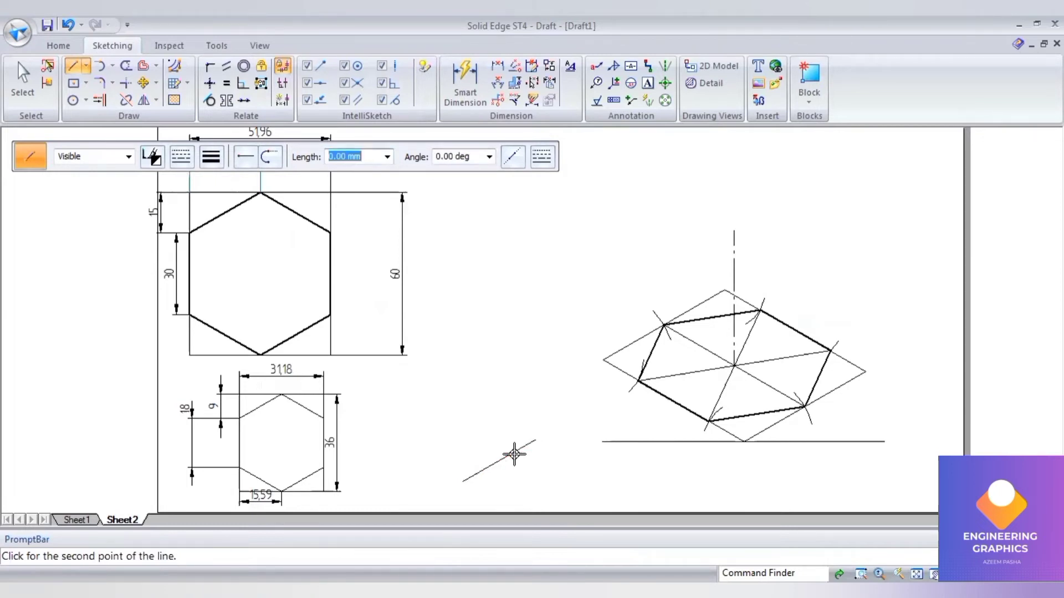
pyautogui.write('36')
pyautogui.press('Tab')
pyautogui.write('15')
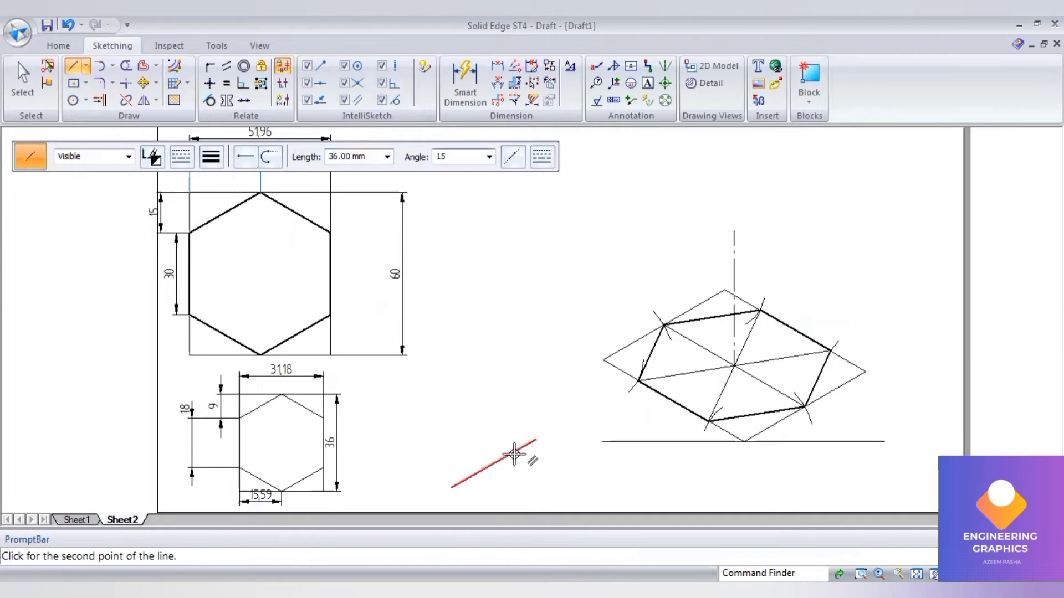
pyautogui.press('Return')
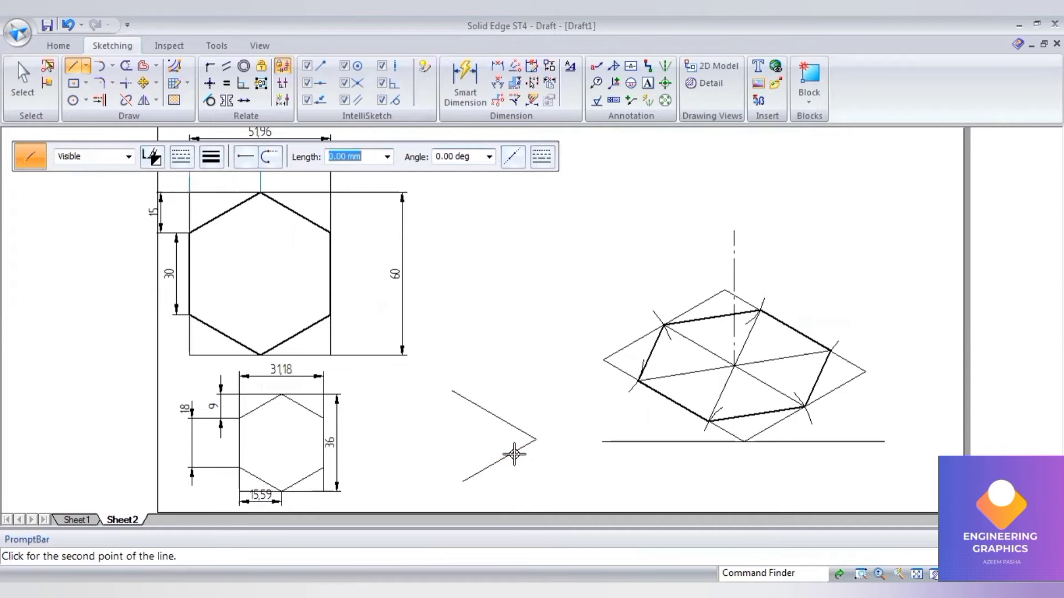
# - Add the third 31.18 mm edge and close the rhombus with the fourth
pyautogui.write('3')
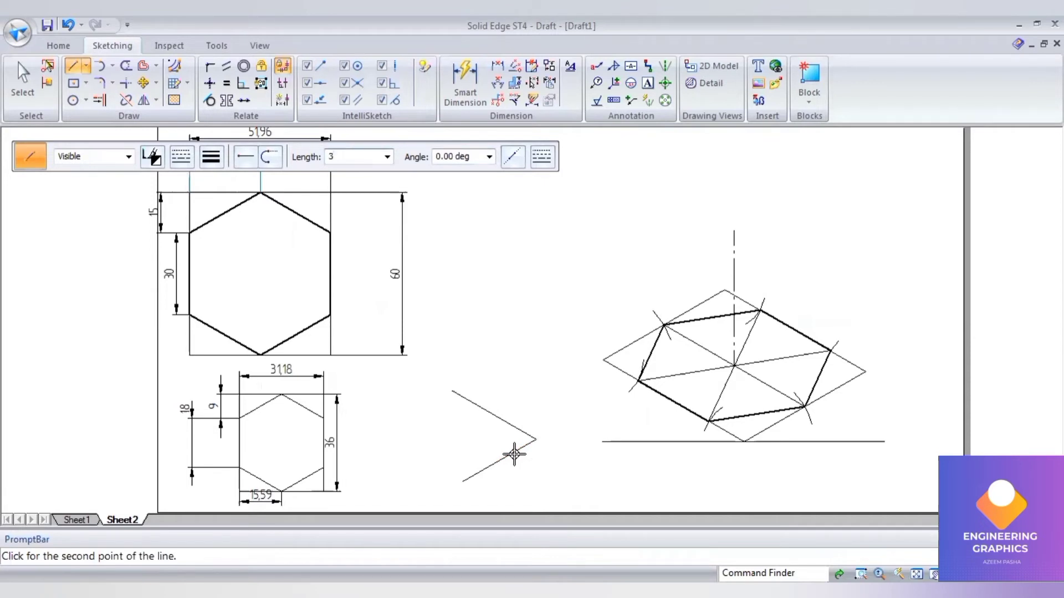
pyautogui.write('1.18')
pyautogui.press('Tab')
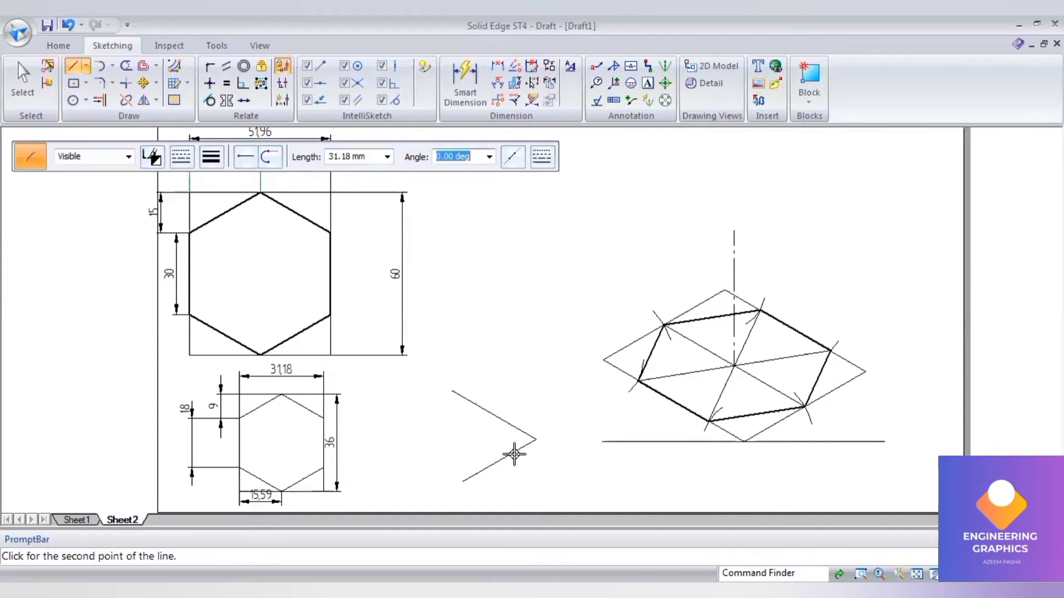
pyautogui.write('210')
pyautogui.press('Return')
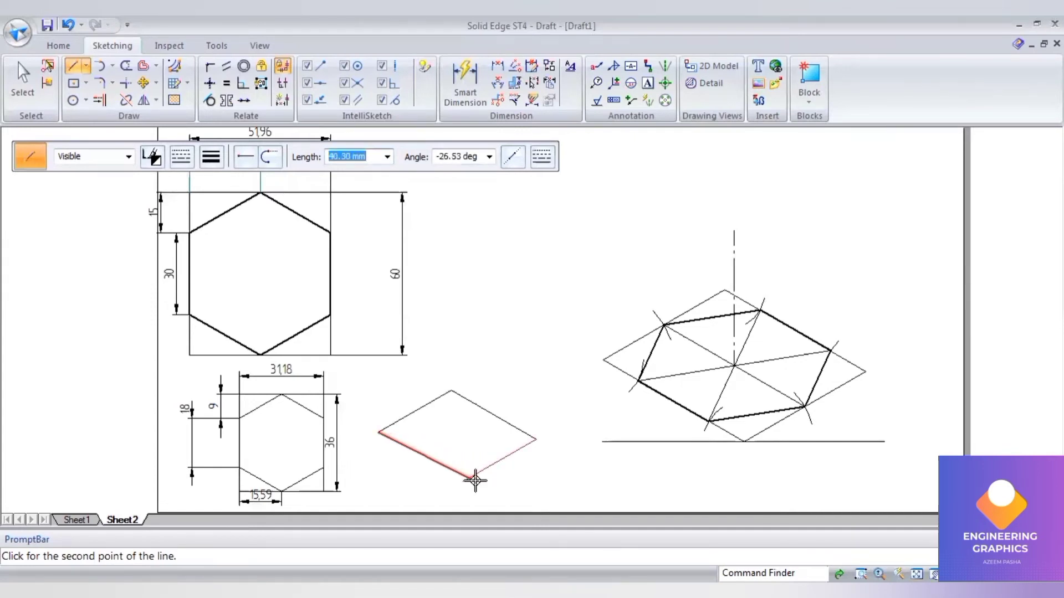
pyautogui.press('Return')
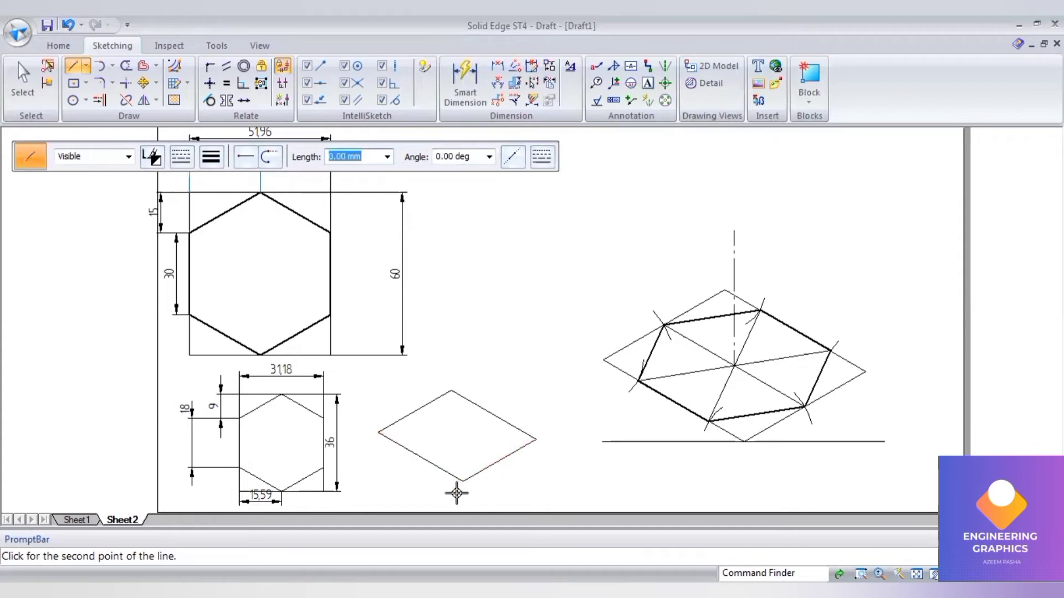
pyautogui.scroll(1, 454, 491)
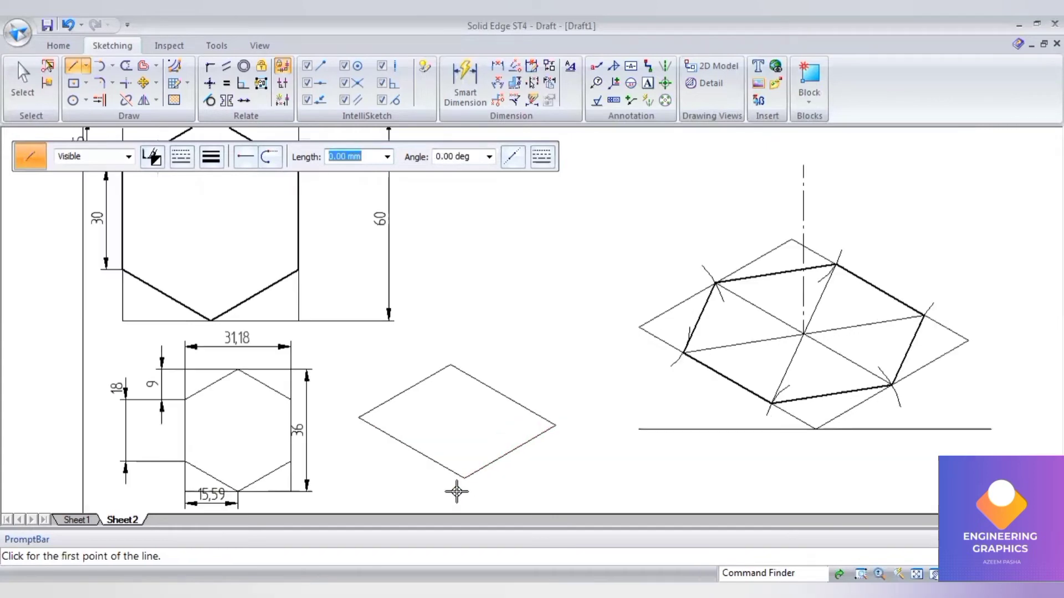
# - Switch to arcs and mark arcs at the bottom and left rhombus vertices, one with 15.59 mm radius
pyautogui.click(112, 65)
pyautogui.press('Escape')
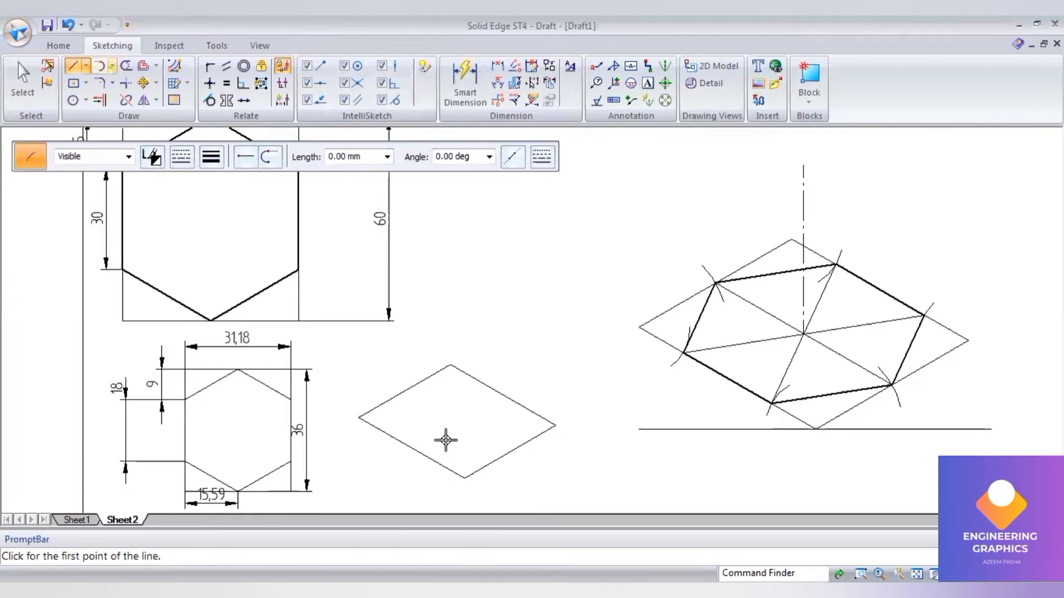
pyautogui.press('a')
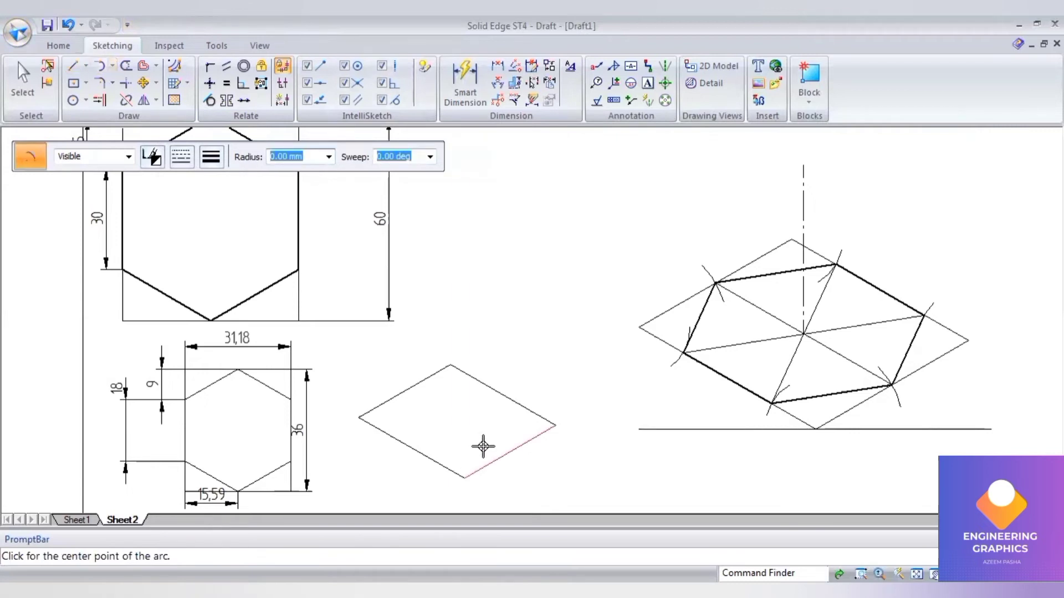
pyautogui.click(484, 446)
pyautogui.write('15')
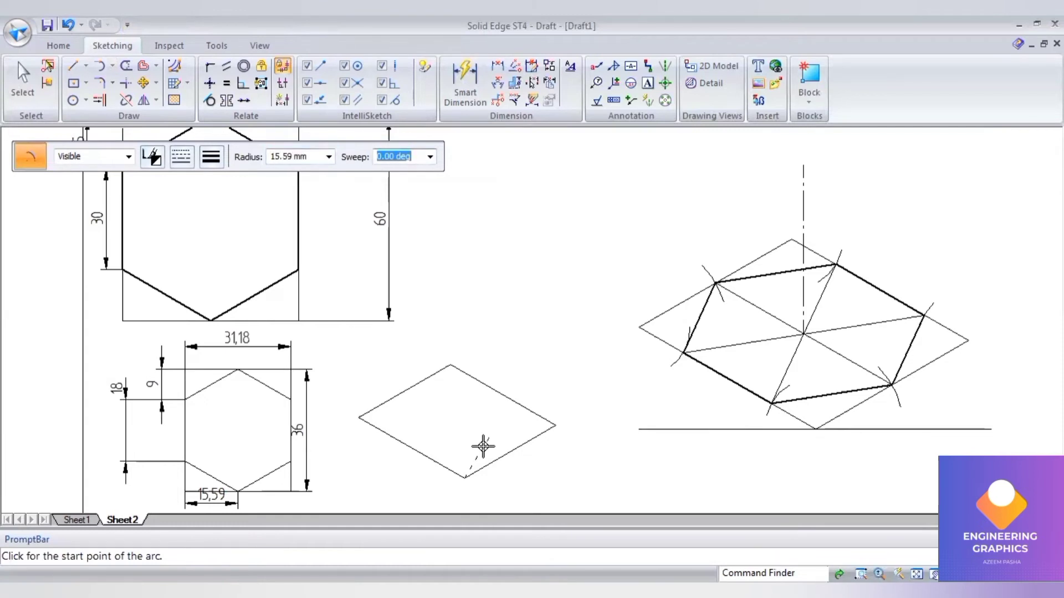
pyautogui.click(491, 433)
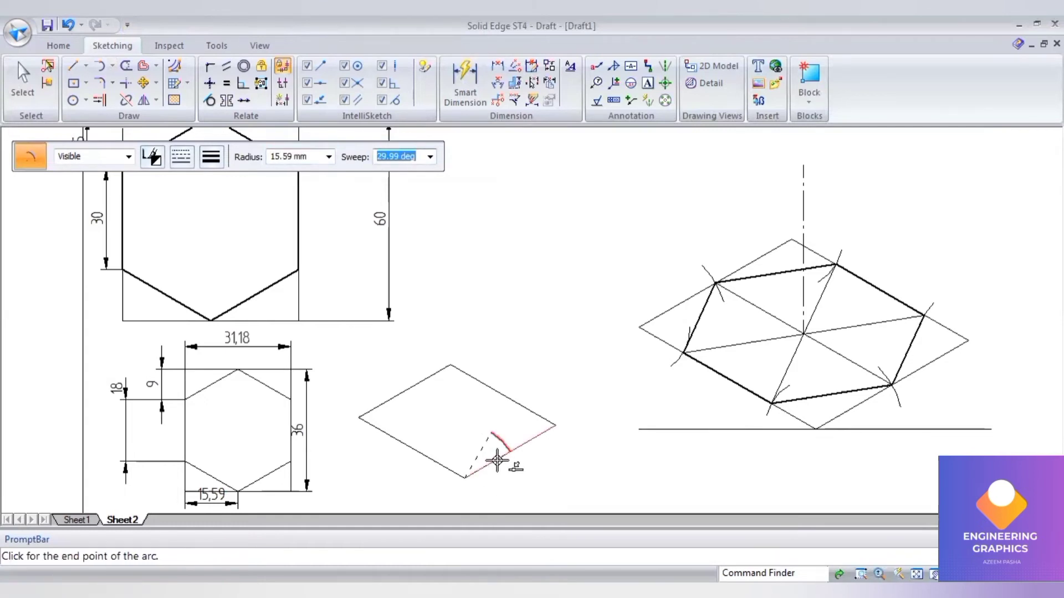
pyautogui.click(514, 461)
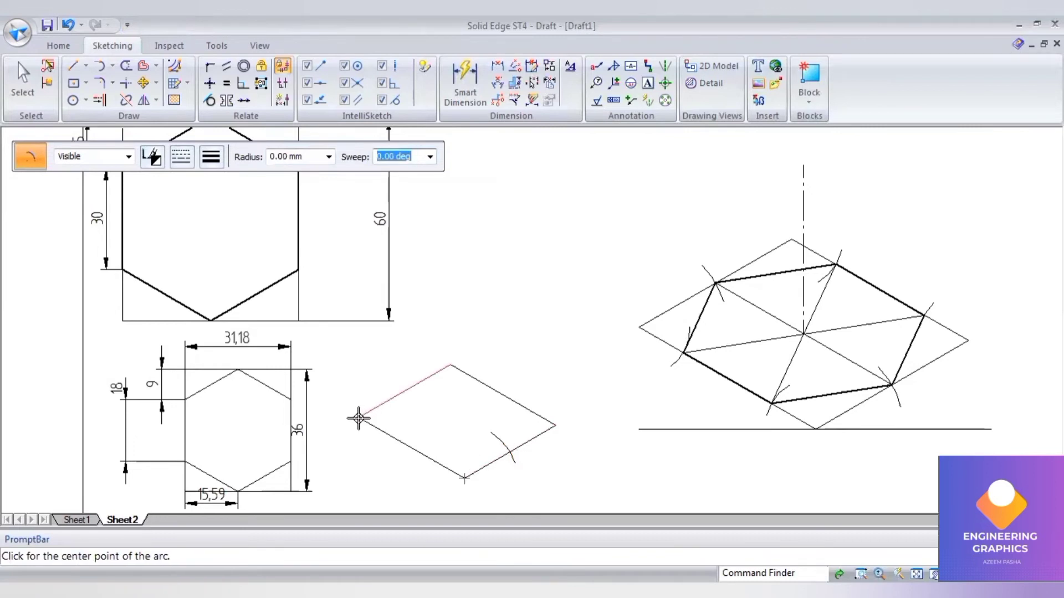
pyautogui.click(359, 416)
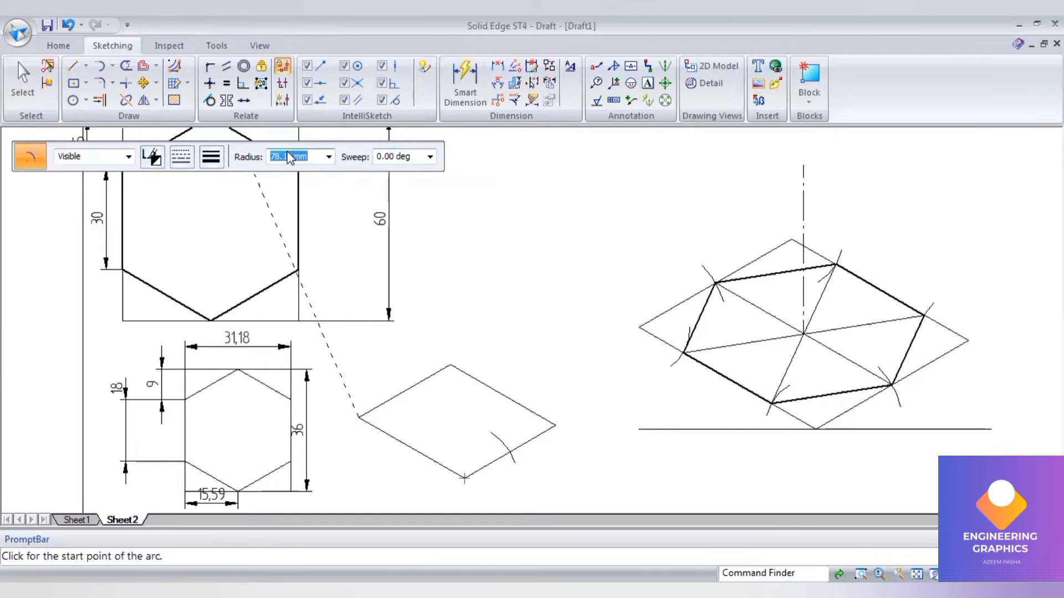
pyautogui.write('15.5')
pyautogui.write('9')
pyautogui.press('Tab')
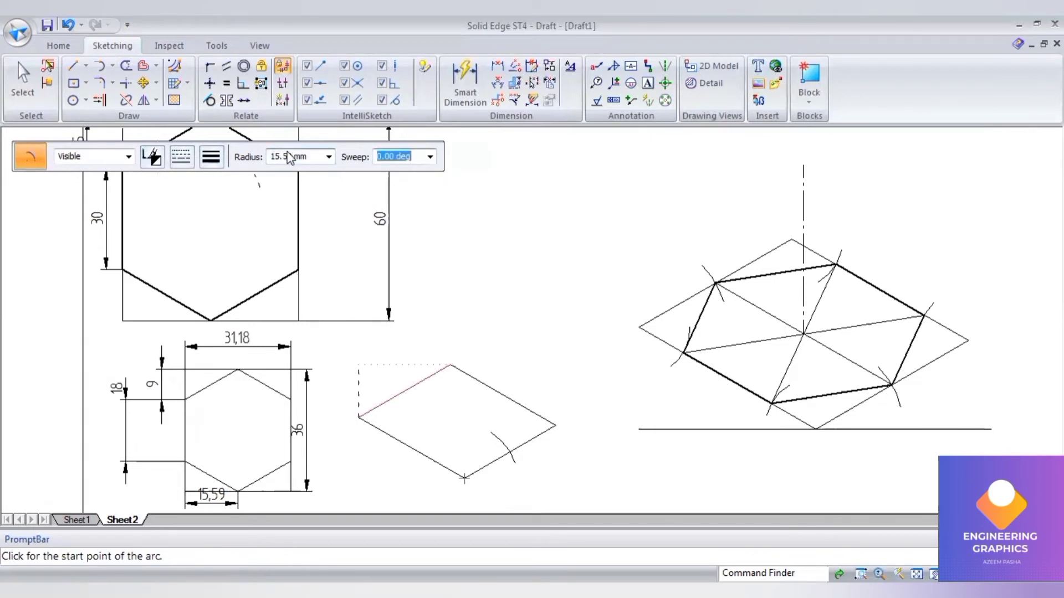
pyautogui.click(426, 357)
pyautogui.click(437, 395)
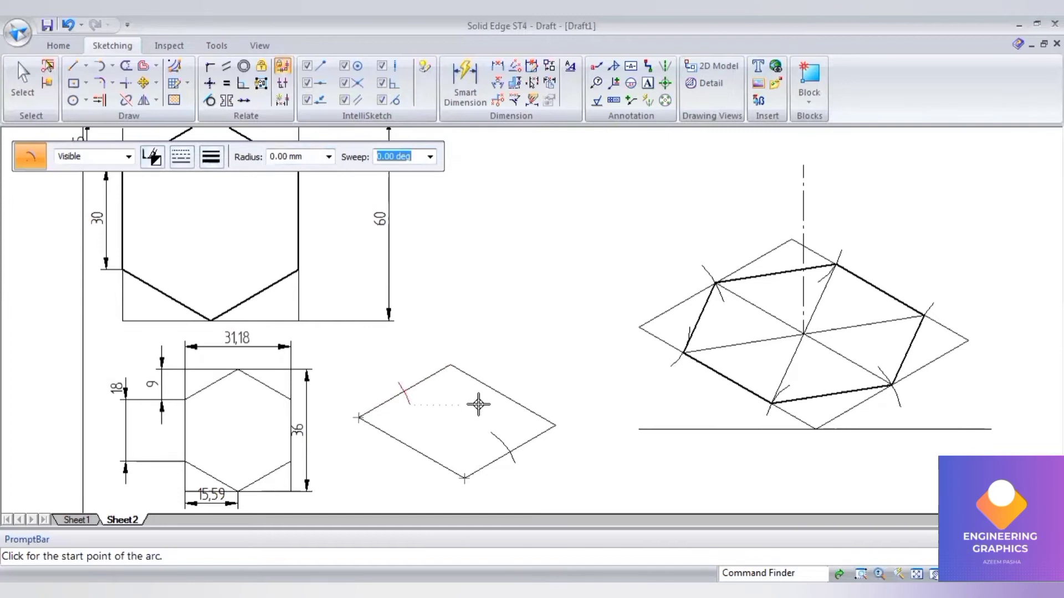
# - Add 9 mm radius arcs centred on the rhombus's right and top vertices
pyautogui.rightClick(335, 200)
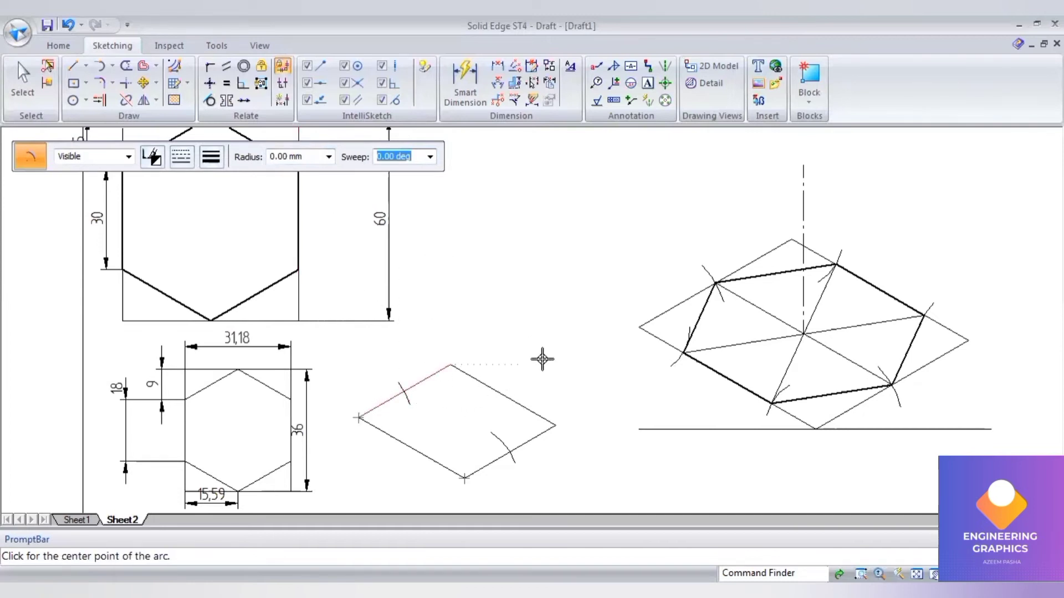
pyautogui.click(554, 425)
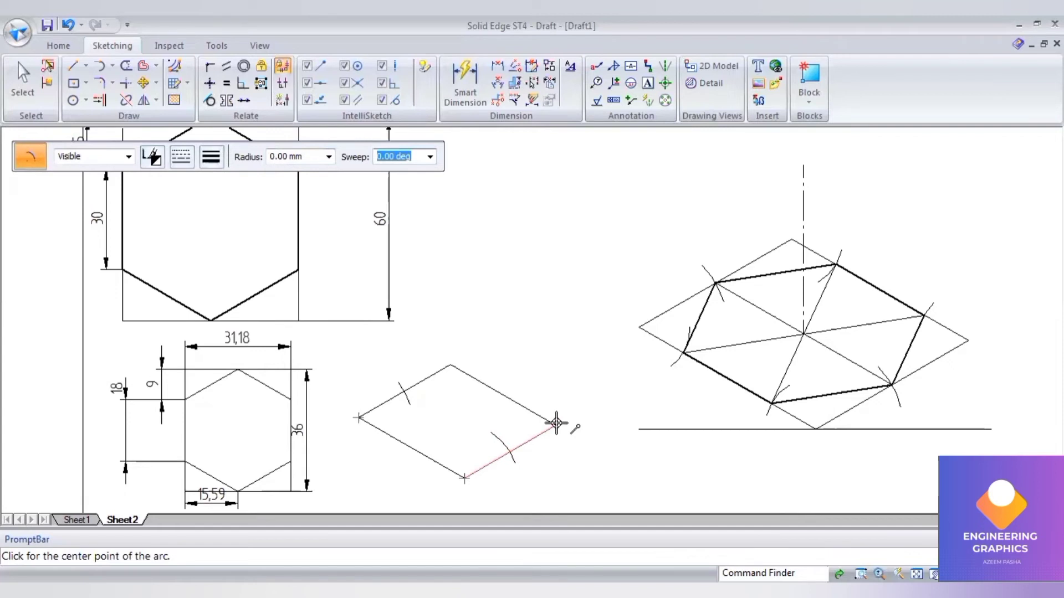
pyautogui.click(303, 161)
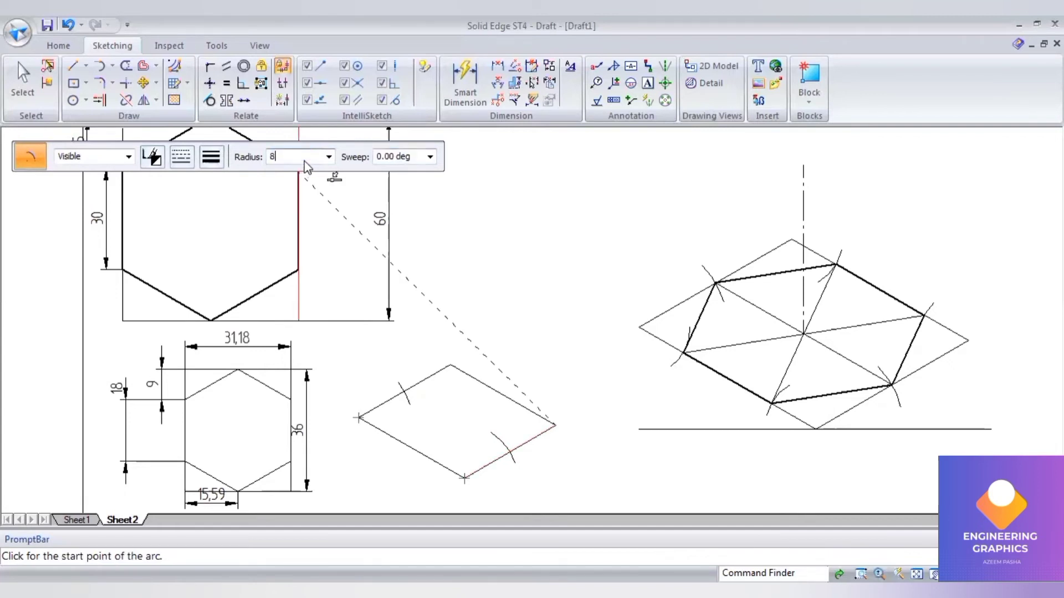
pyautogui.write('9')
pyautogui.press('Tab')
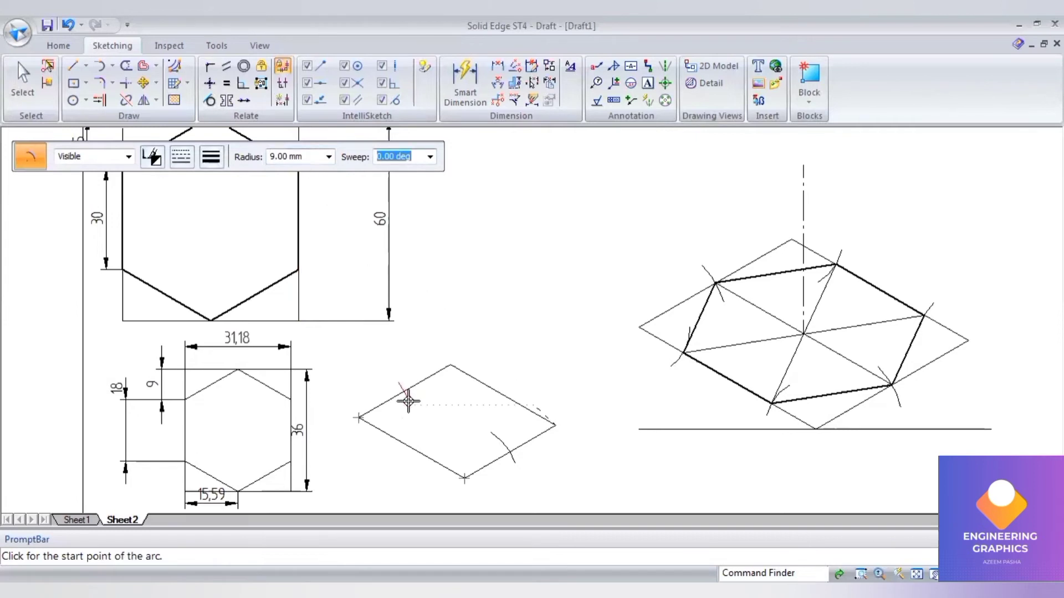
pyautogui.click(408, 400)
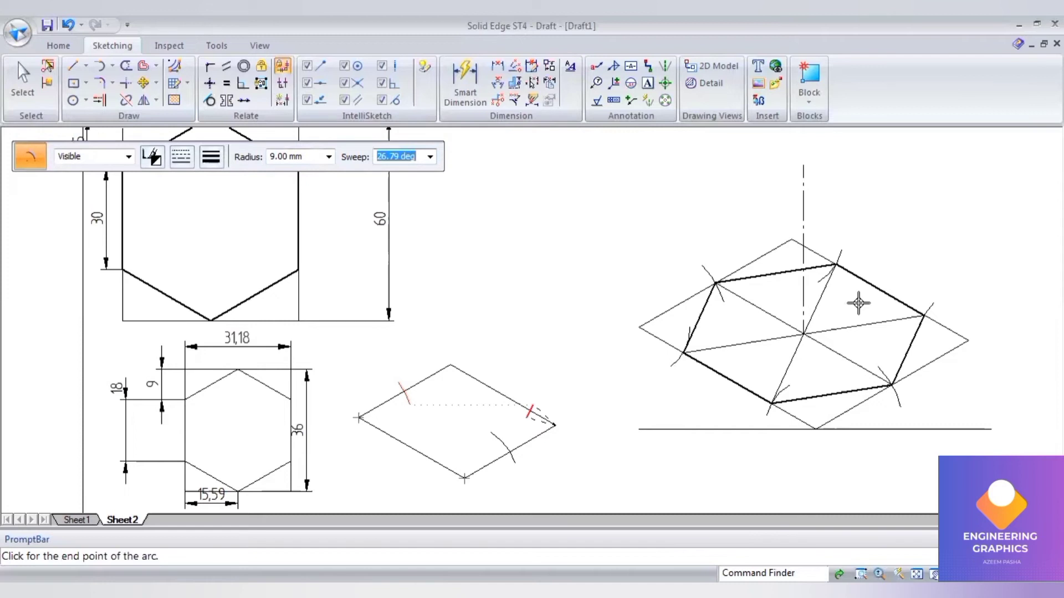
pyautogui.press('Escape')
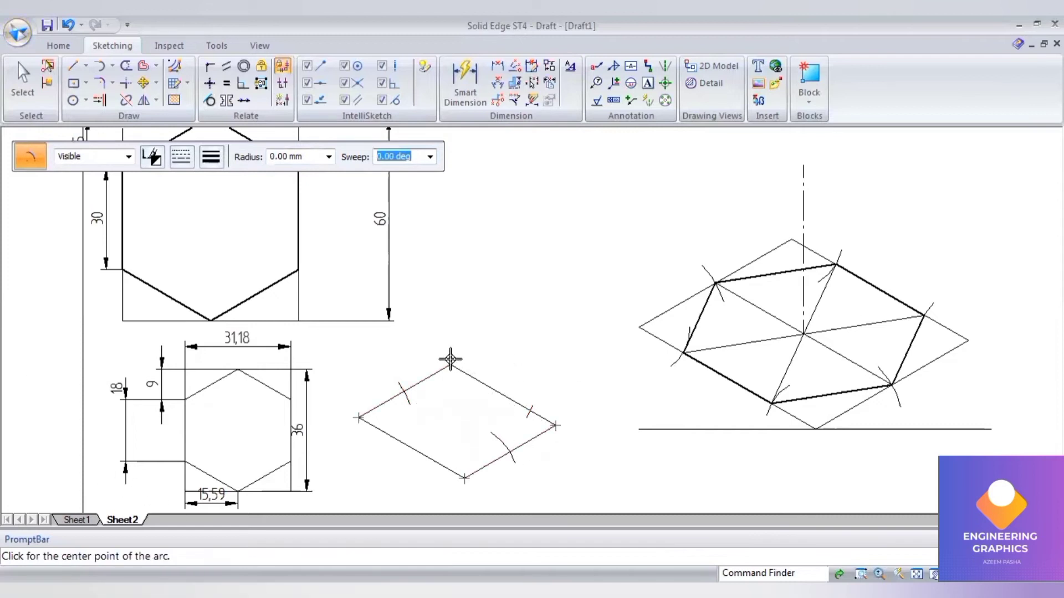
pyautogui.click(452, 364)
pyautogui.click(308, 158)
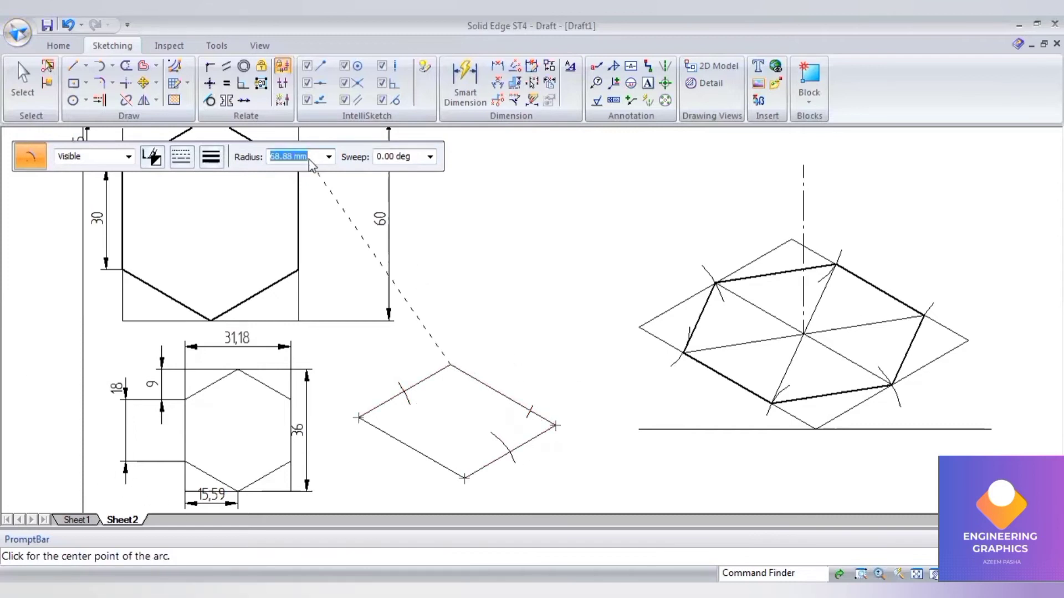
pyautogui.write('9')
pyautogui.press('Return')
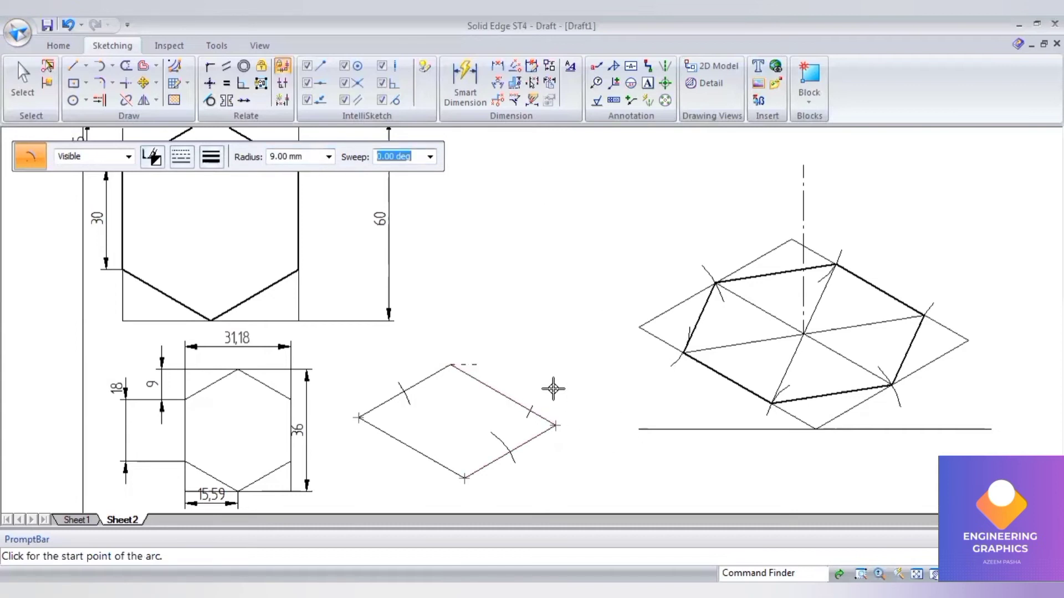
pyautogui.click(517, 424)
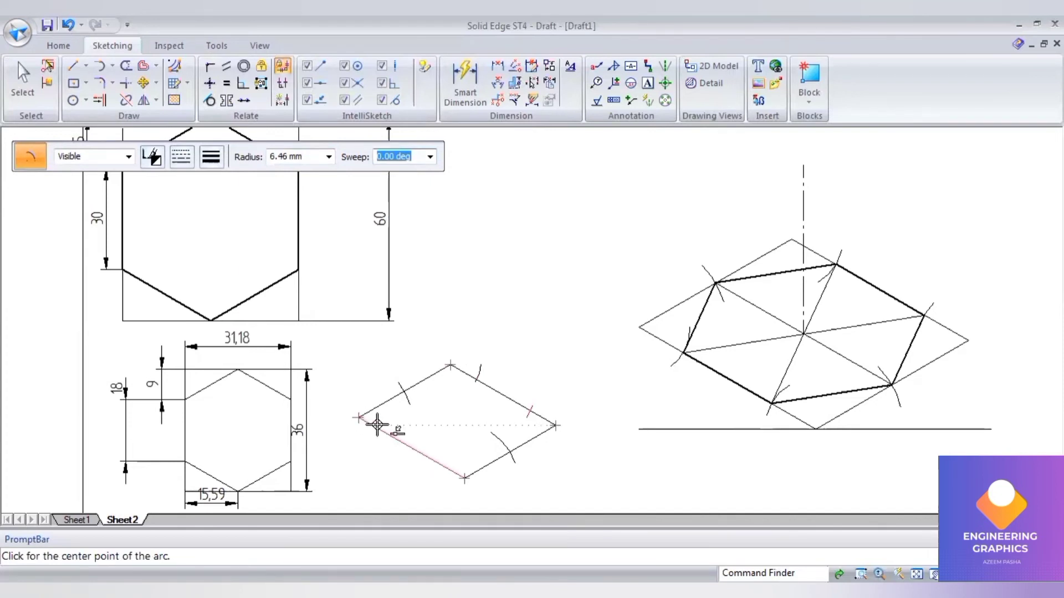
# - Add 9 mm radius arcs centred on the left and bottom vertices
pyautogui.click(357, 418)
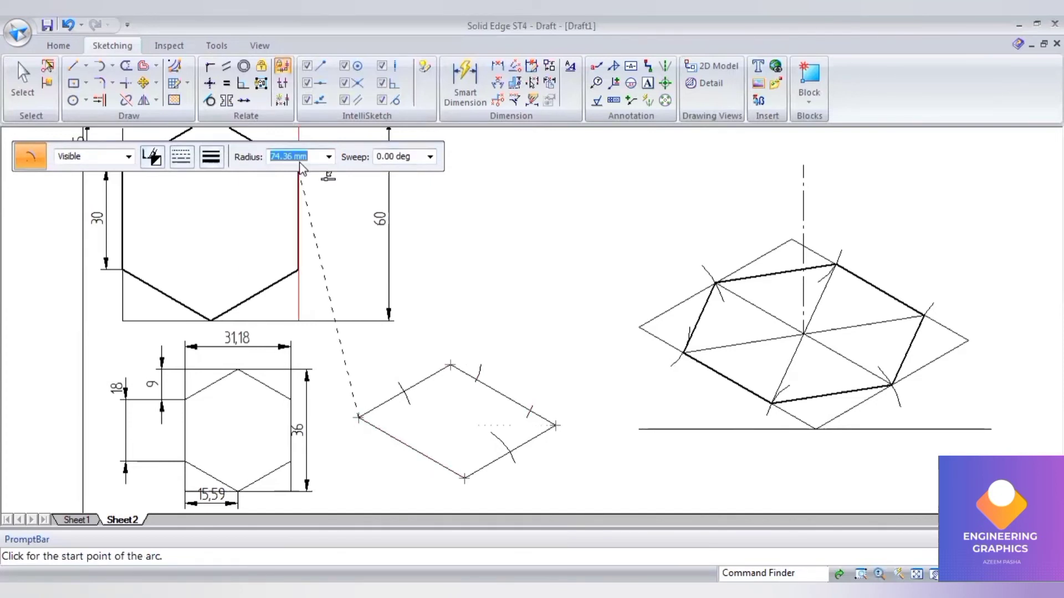
pyautogui.write('9')
pyautogui.press('Tab')
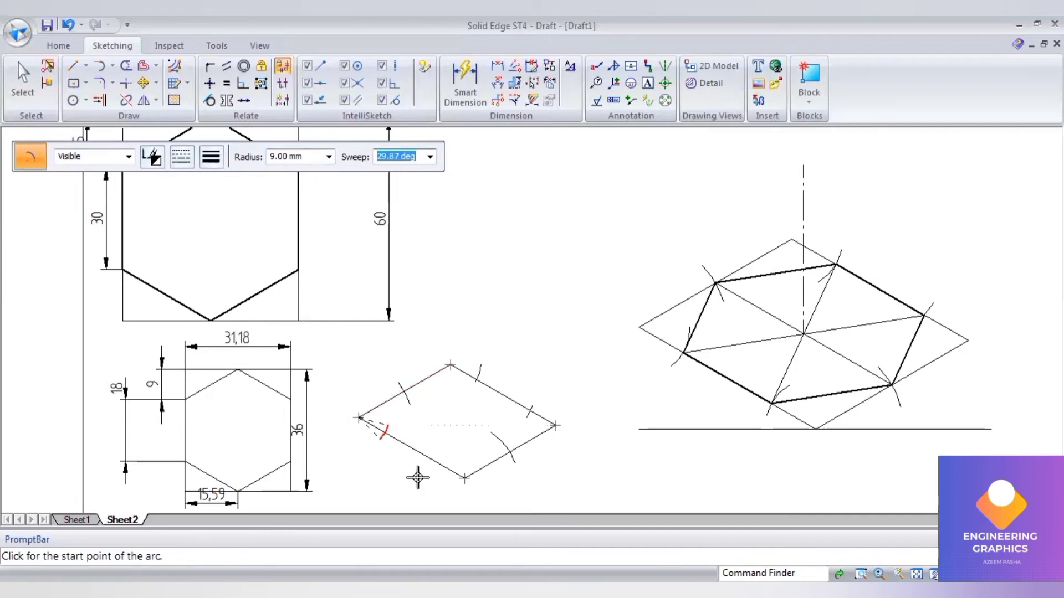
pyautogui.click(465, 480)
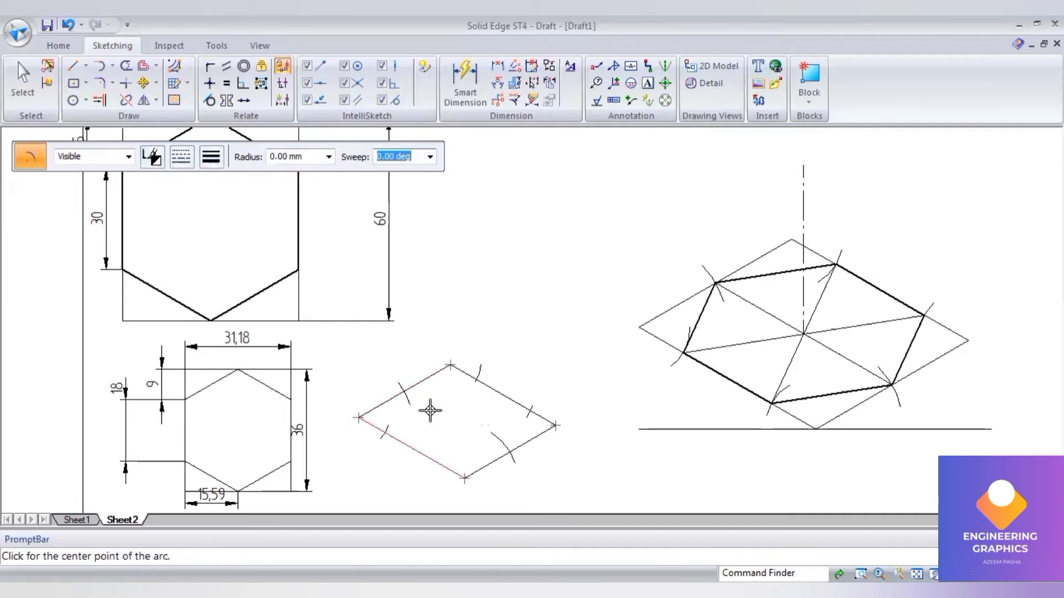
pyautogui.write('9')
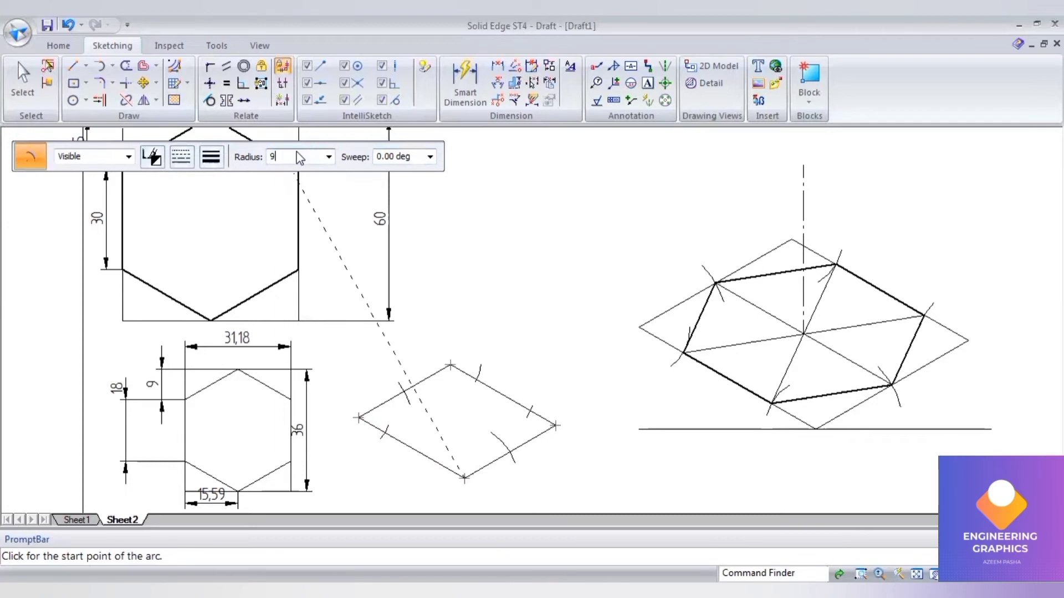
pyautogui.press('Tab')
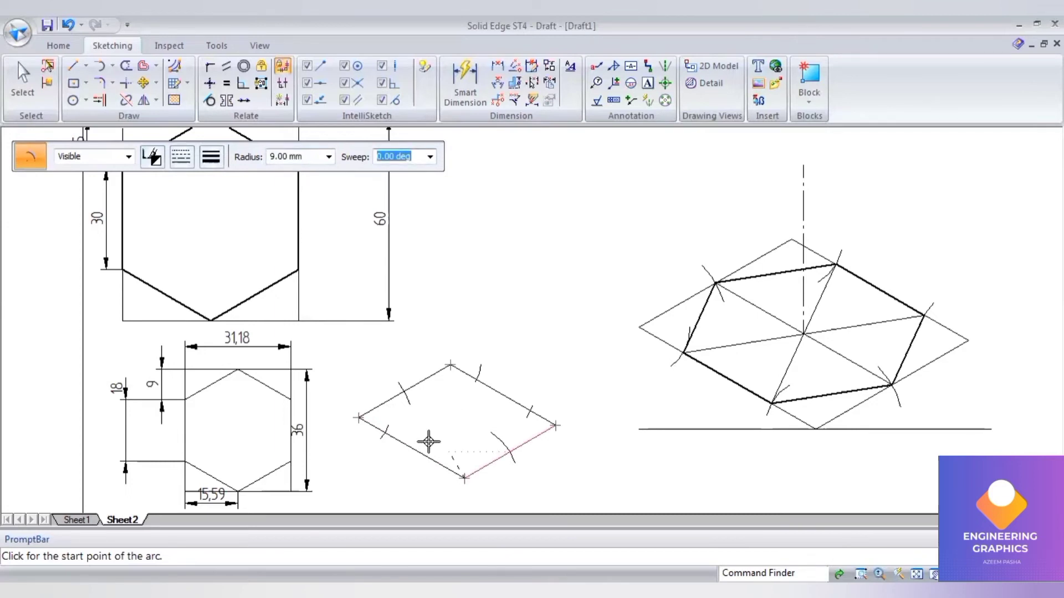
pyautogui.click(415, 470)
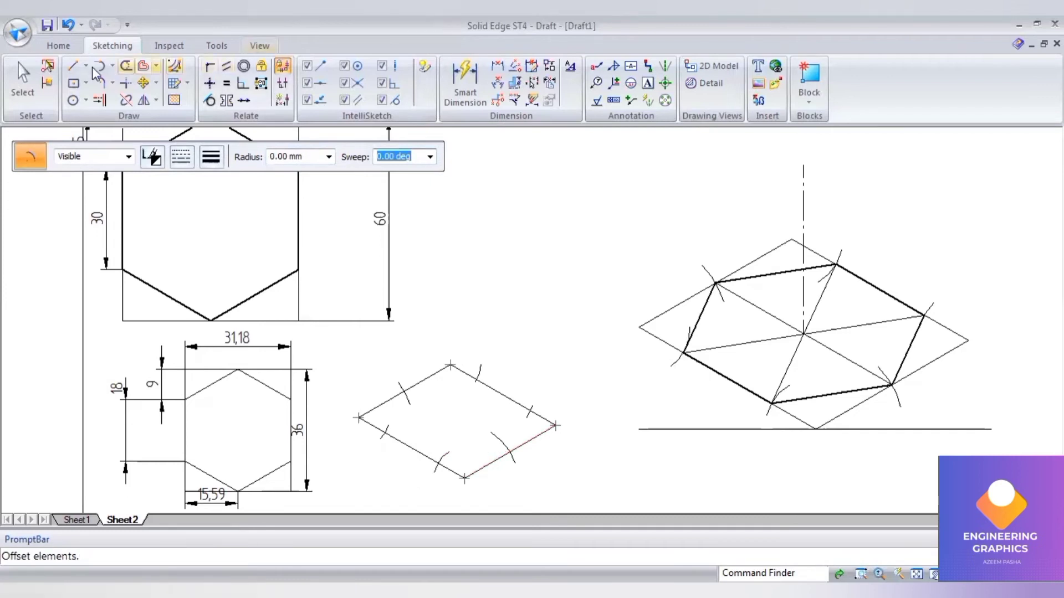
# - Start the thick small hexagon by joining the first arc crossings inside the small rhombus
pyautogui.click(68, 66)
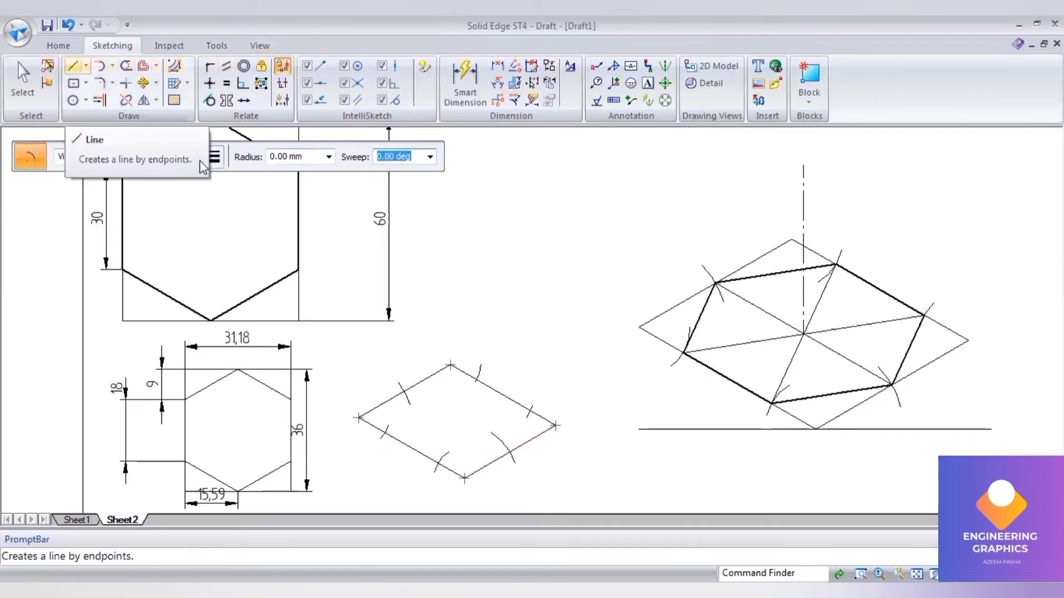
pyautogui.click(210, 157)
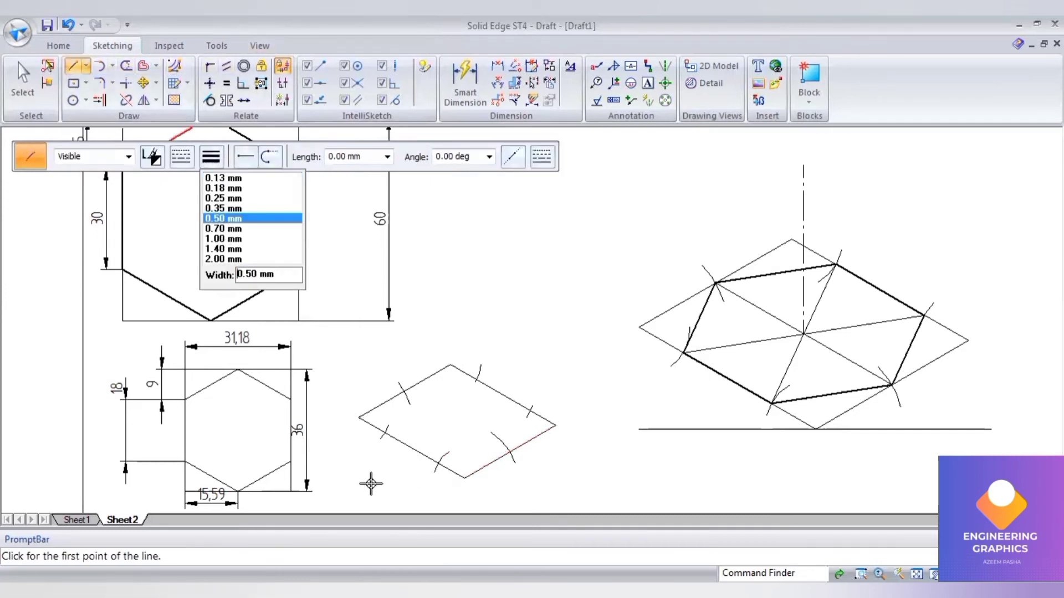
pyautogui.scroll(2, 397, 459)
pyautogui.scroll(2, 374, 432)
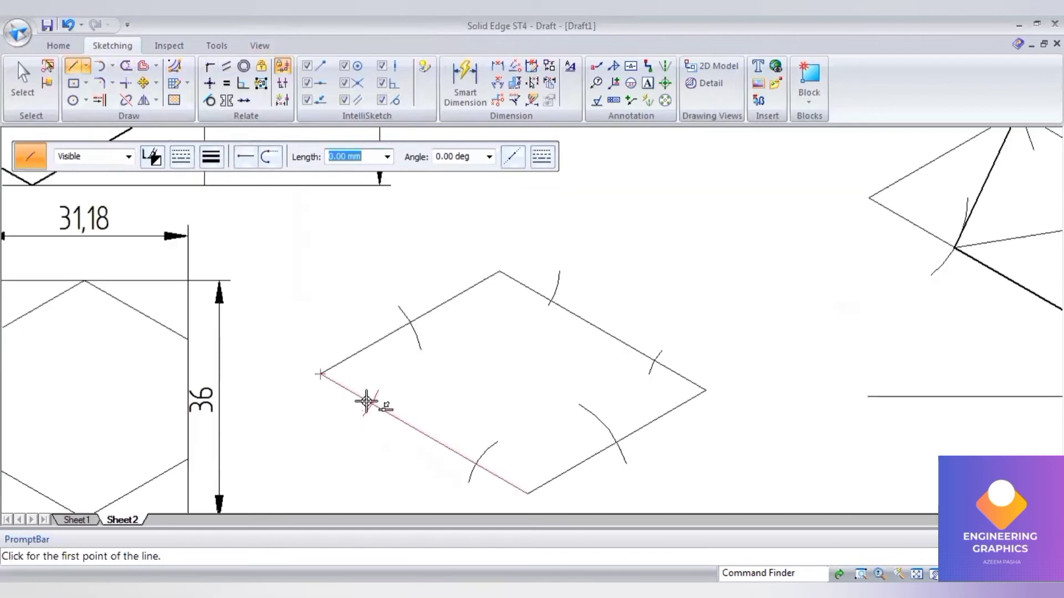
pyautogui.scroll(2, 368, 402)
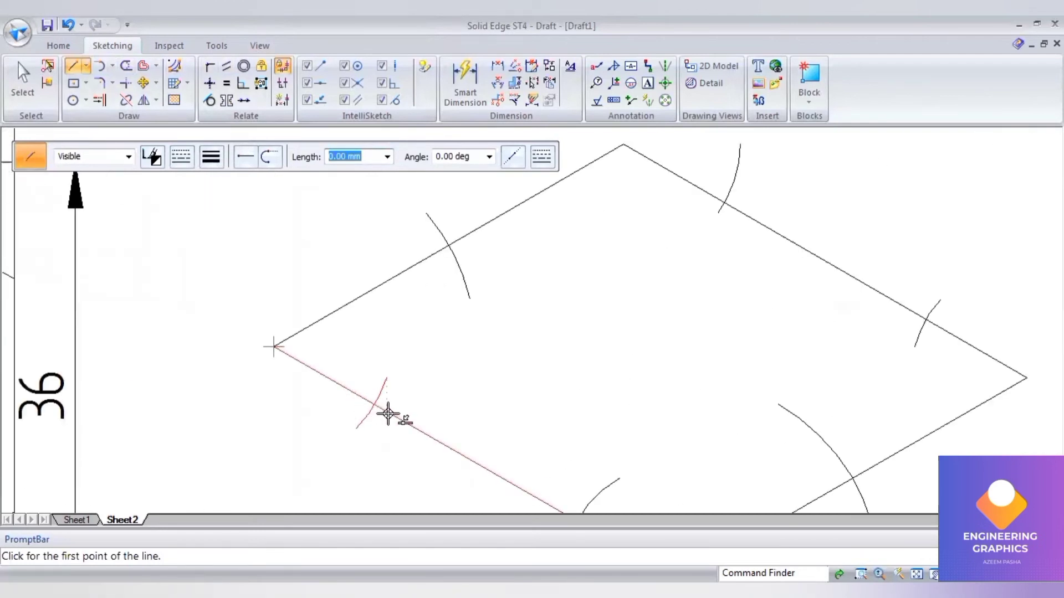
pyautogui.scroll(2, 373, 407)
pyautogui.scroll(2, 374, 406)
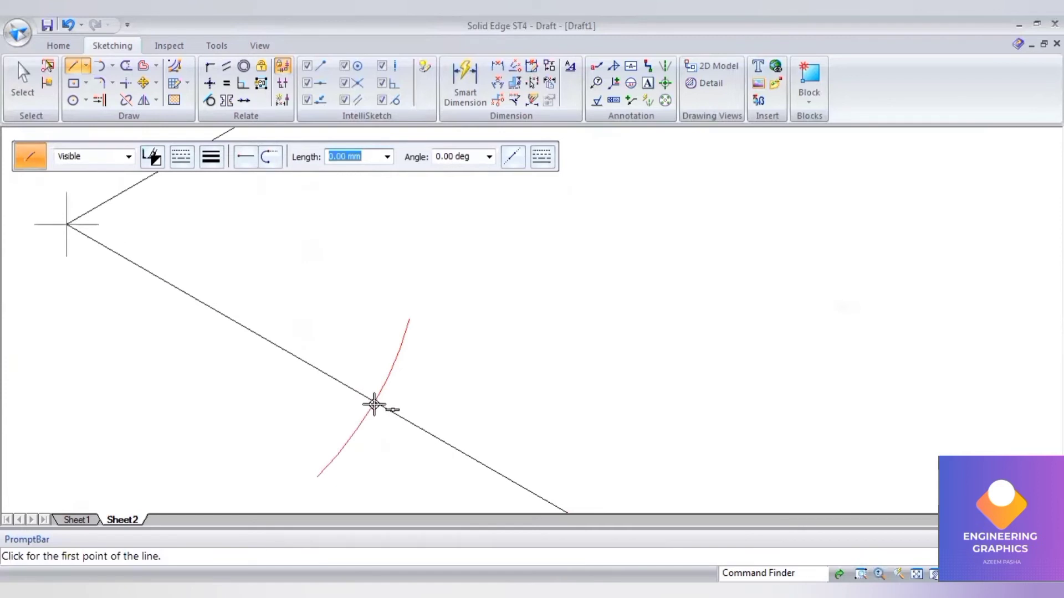
pyautogui.scroll(2, 371, 404)
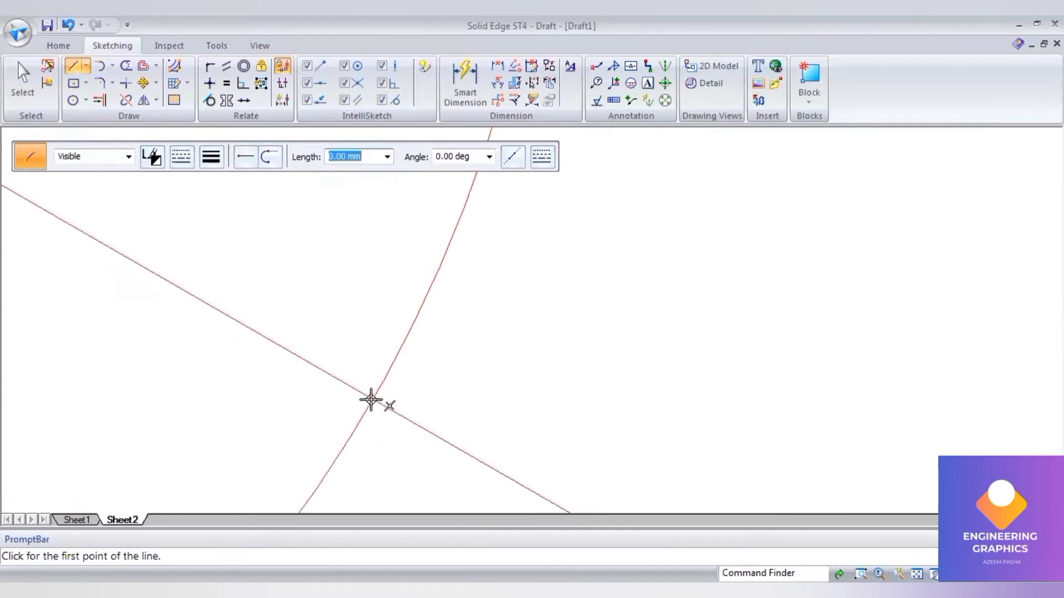
pyautogui.click(372, 400)
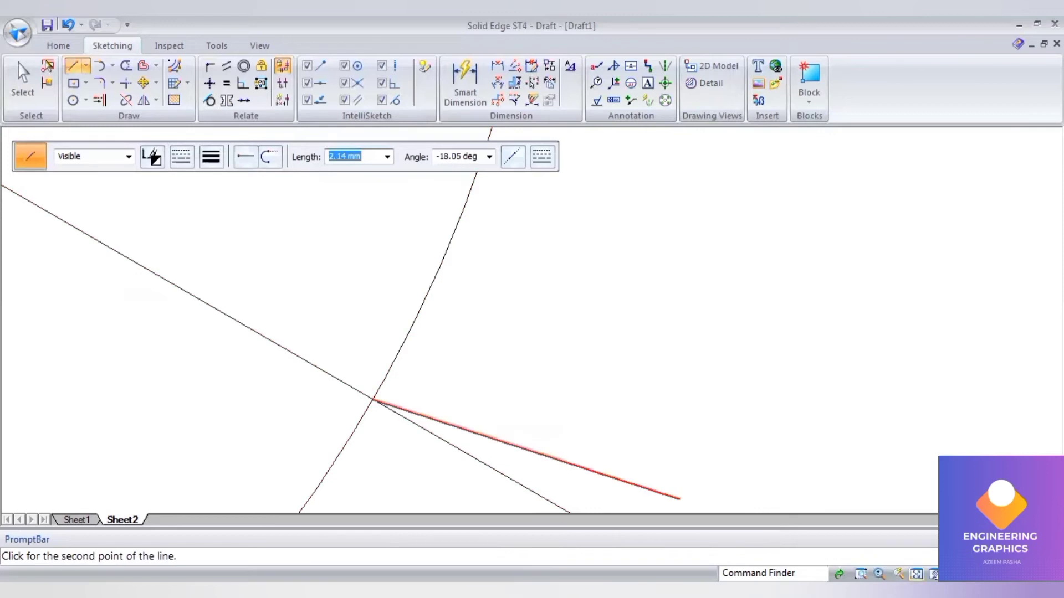
pyautogui.scroll(-3, 470, 499)
pyautogui.scroll(1, 440, 495)
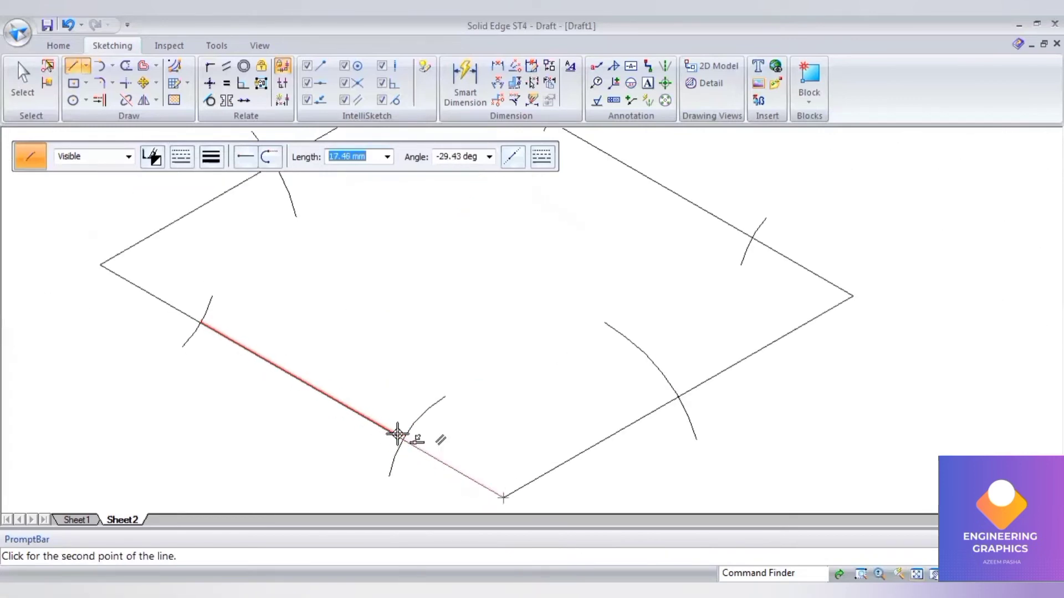
pyautogui.click(402, 437)
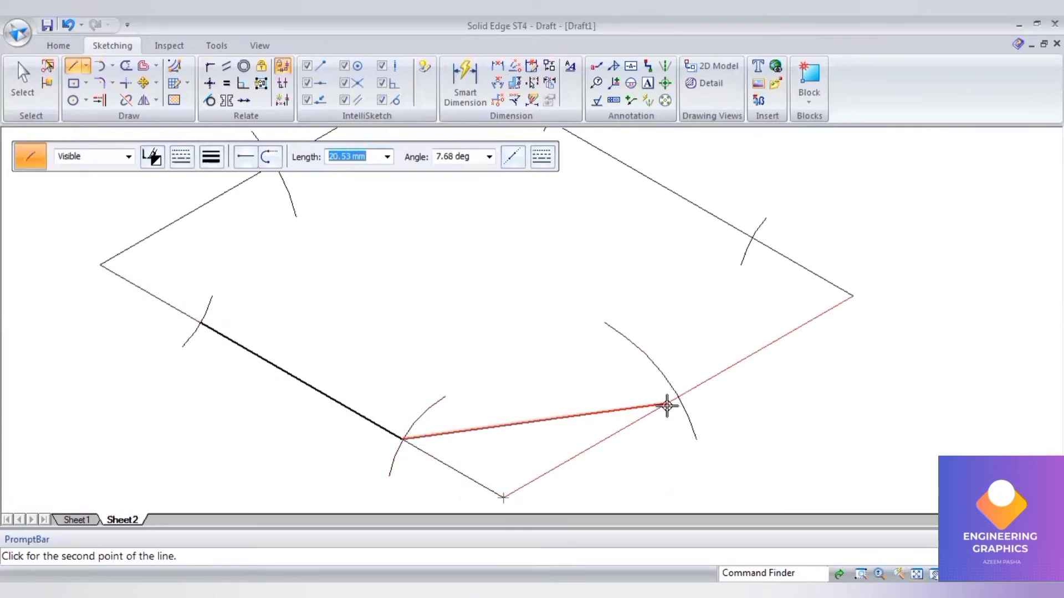
pyautogui.scroll(3, 676, 399)
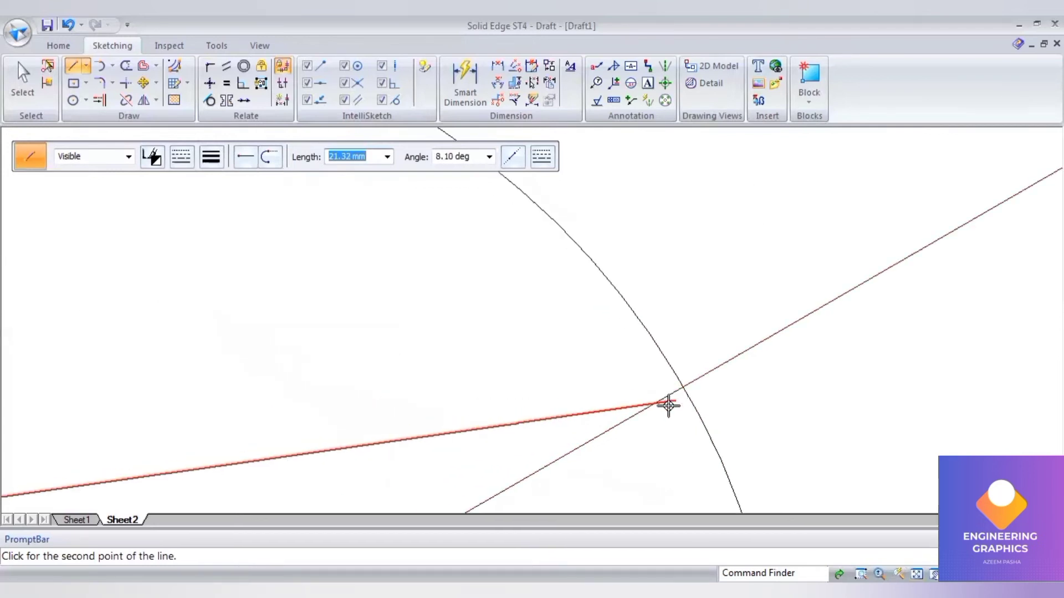
pyautogui.scroll(1, 681, 395)
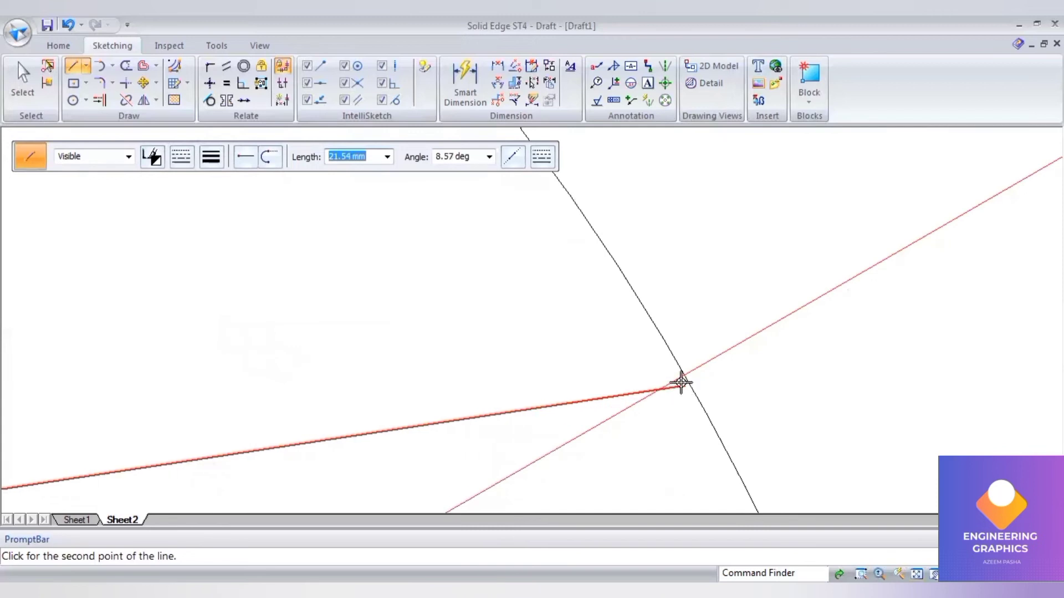
pyautogui.click(686, 376)
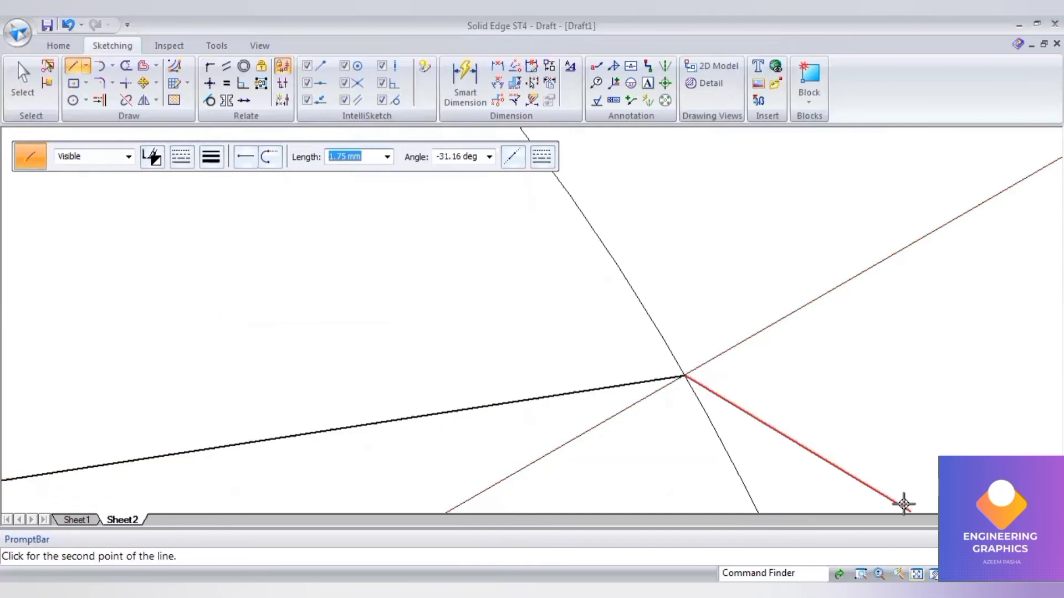
pyautogui.scroll(-3, 499, 451)
pyautogui.scroll(2, 499, 451)
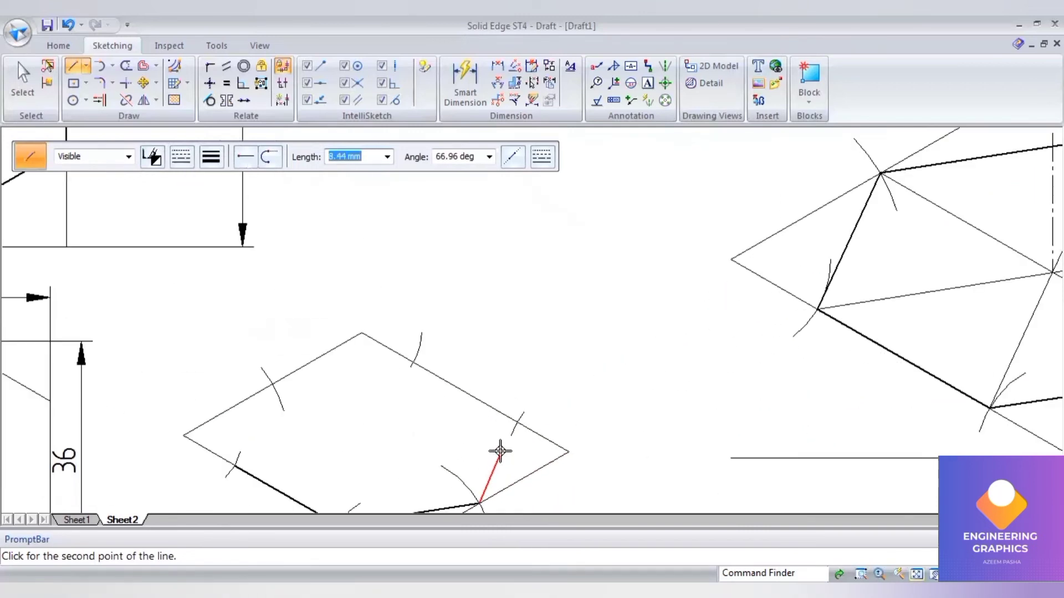
pyautogui.scroll(1, 499, 452)
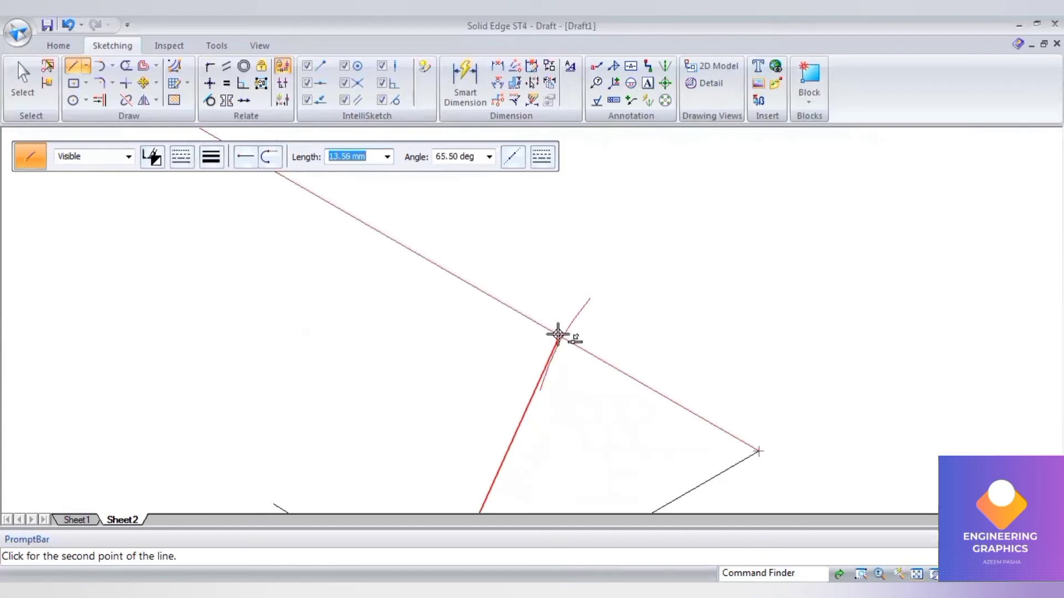
pyautogui.scroll(2, 560, 336)
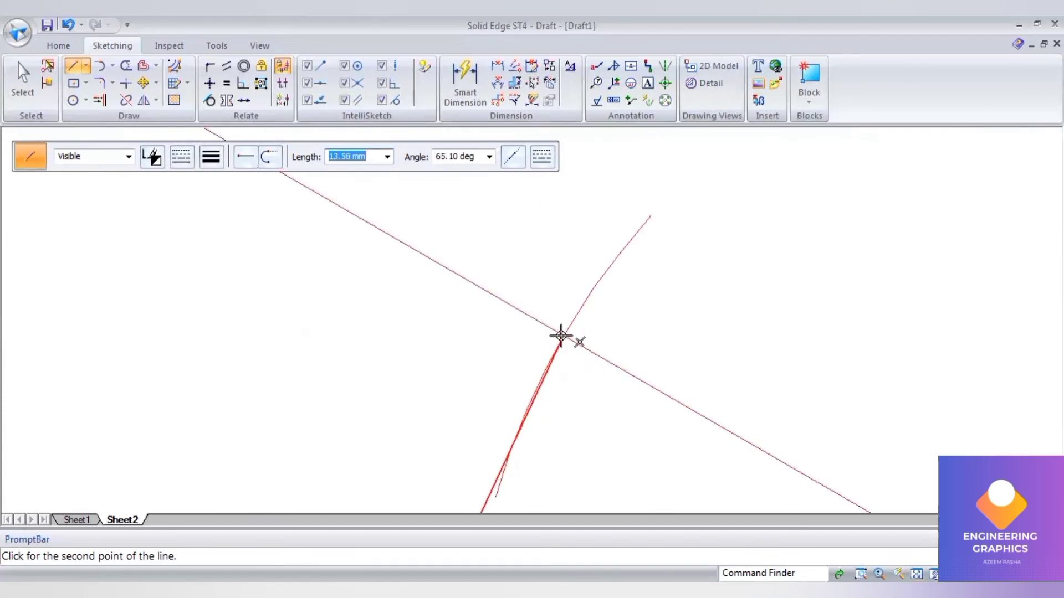
# - Connect the remaining arc crossings and close the small hexagon outline
pyautogui.click(560, 336)
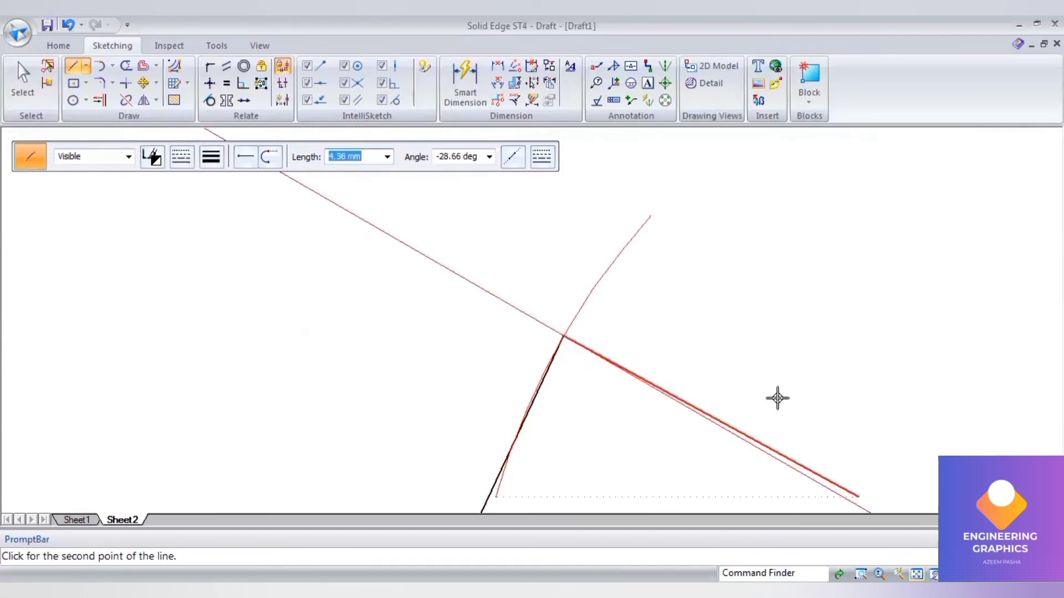
pyautogui.scroll(-5, 676, 437)
pyautogui.scroll(3, 541, 418)
pyautogui.scroll(2, 509, 422)
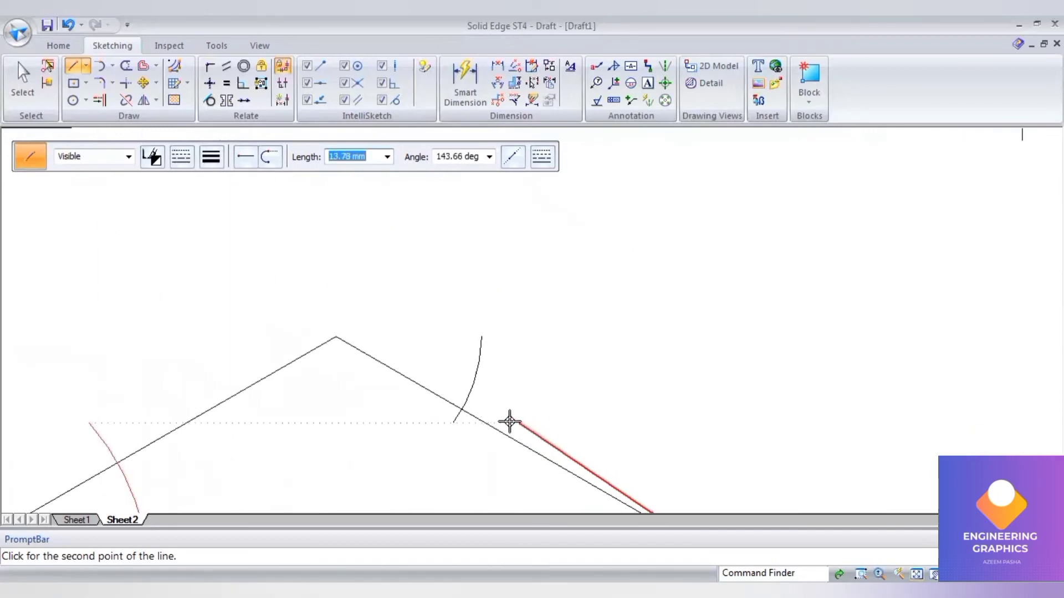
pyautogui.click(459, 408)
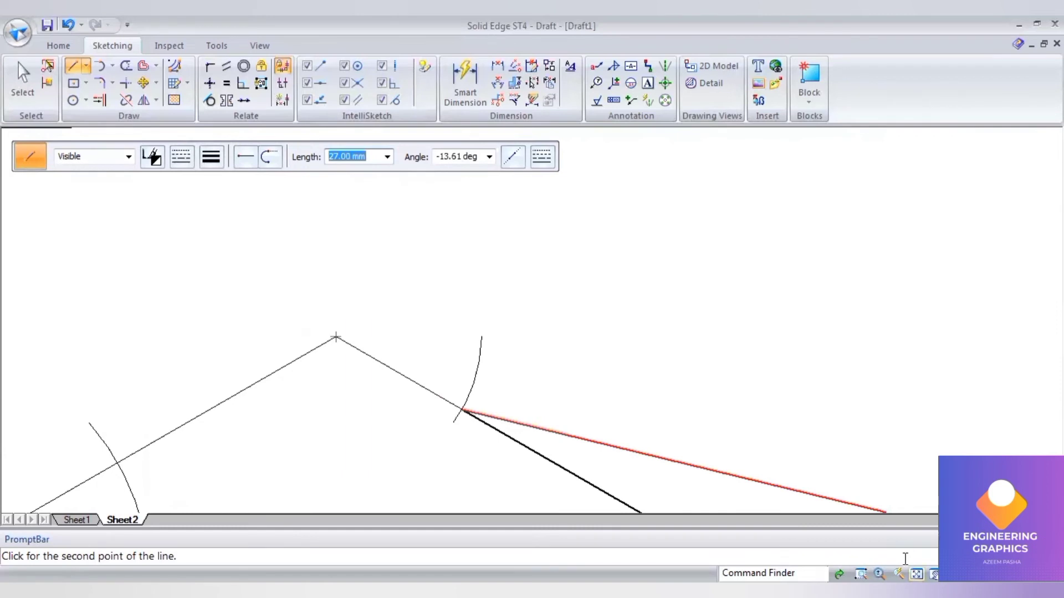
pyautogui.scroll(-5, 803, 502)
pyautogui.scroll(3, 449, 440)
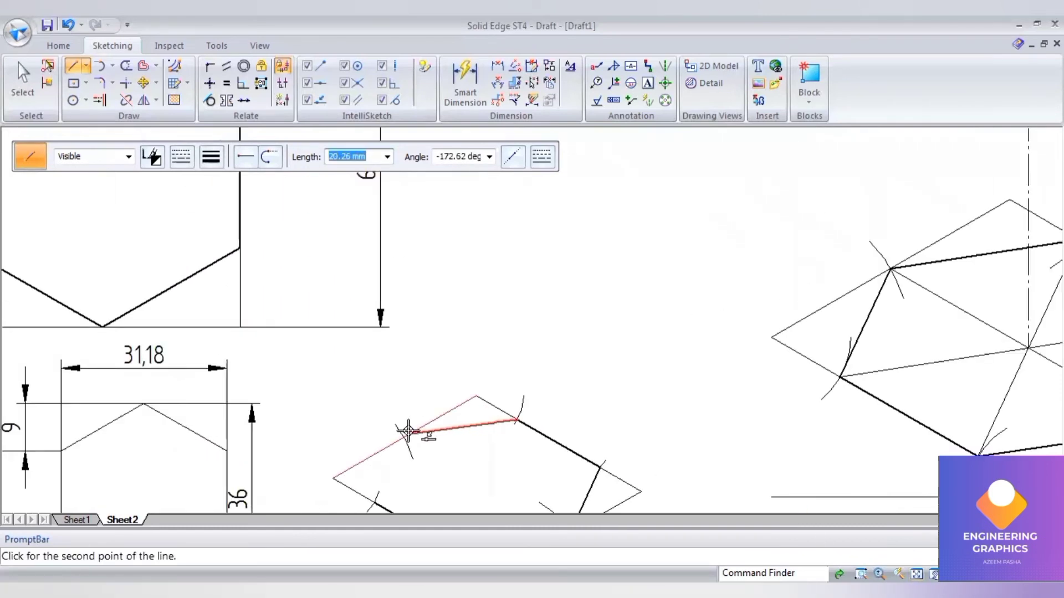
pyautogui.scroll(3, 404, 438)
pyautogui.scroll(1, 402, 432)
pyautogui.scroll(2, 399, 425)
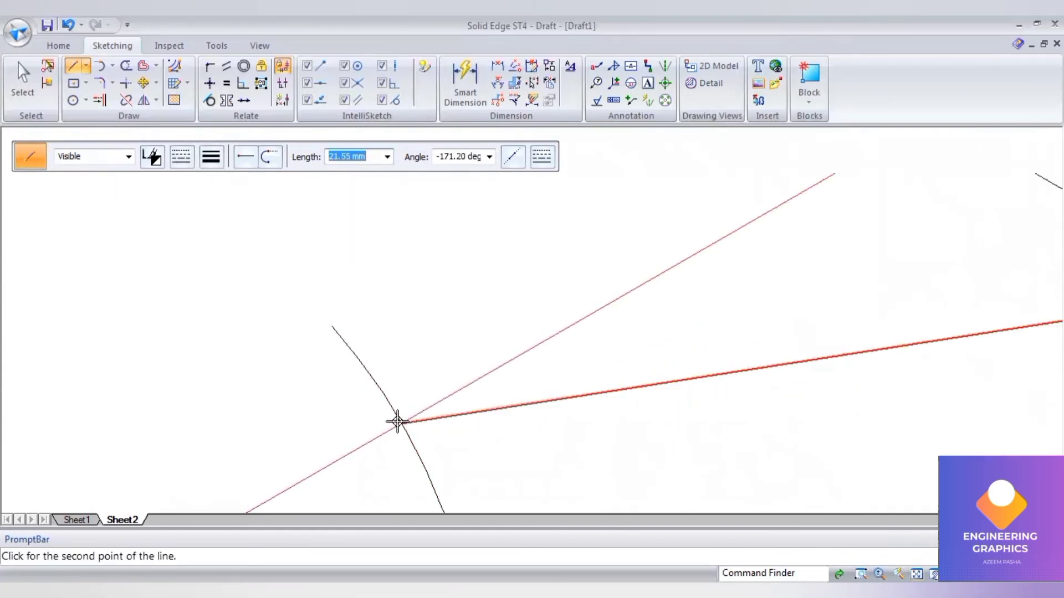
pyautogui.scroll(2, 397, 422)
pyautogui.scroll(1, 411, 413)
pyautogui.scroll(1, 404, 428)
pyautogui.scroll(1, 404, 428)
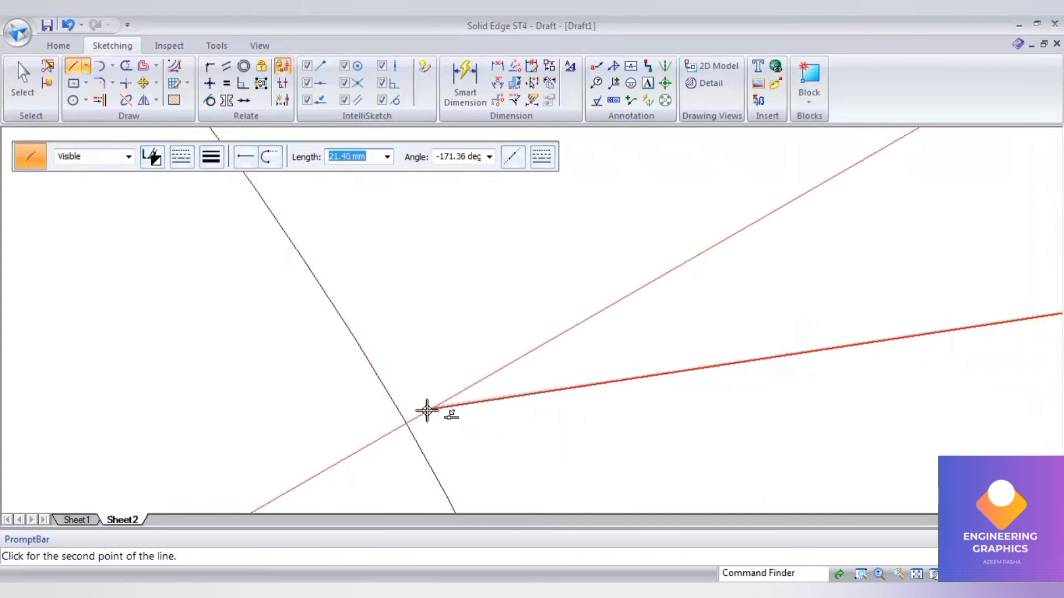
pyautogui.click(406, 426)
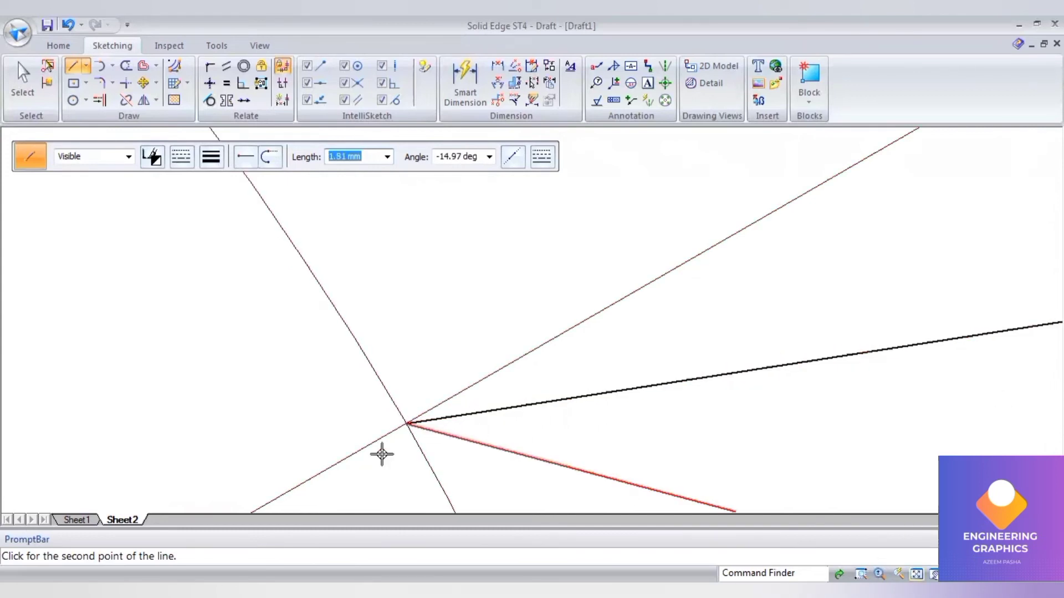
pyautogui.scroll(-5, 494, 458)
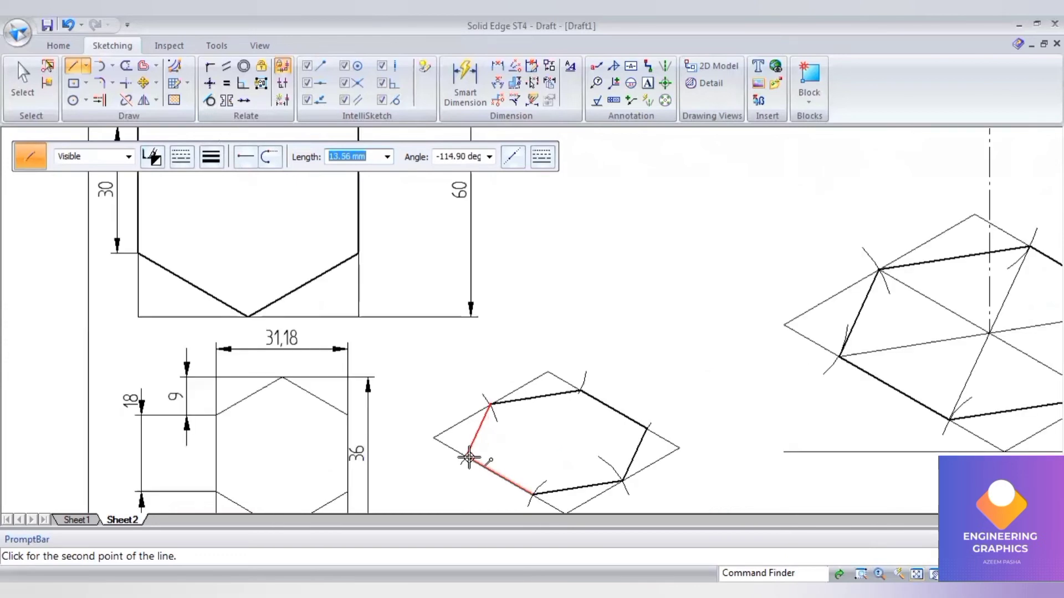
pyautogui.click(469, 458)
pyautogui.press('Escape')
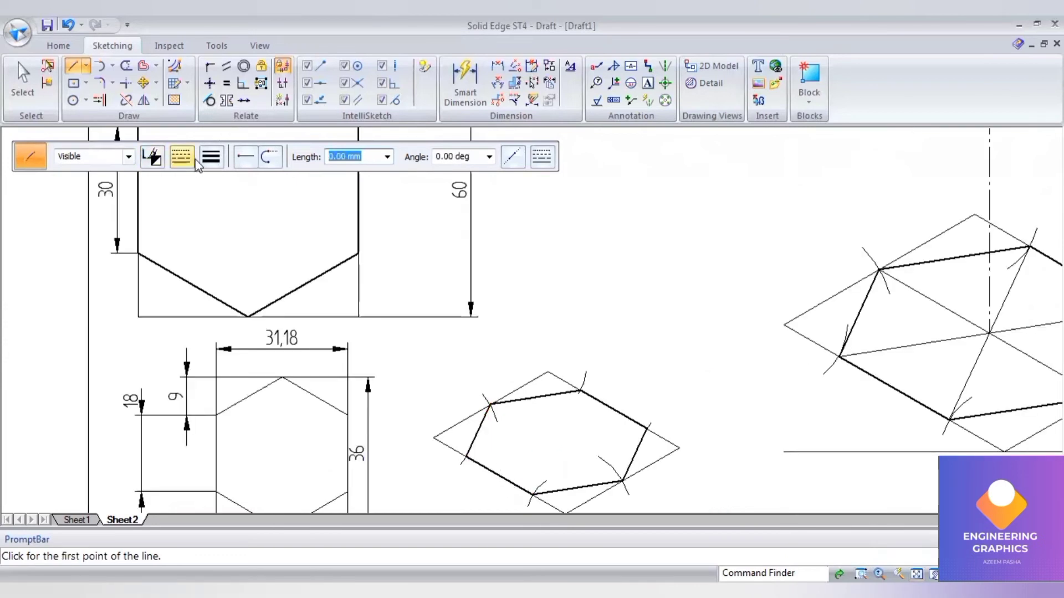
# - Draw thin diagonals between the small hexagon's opposite vertices, then fit the sheet in view
pyautogui.click(210, 158)
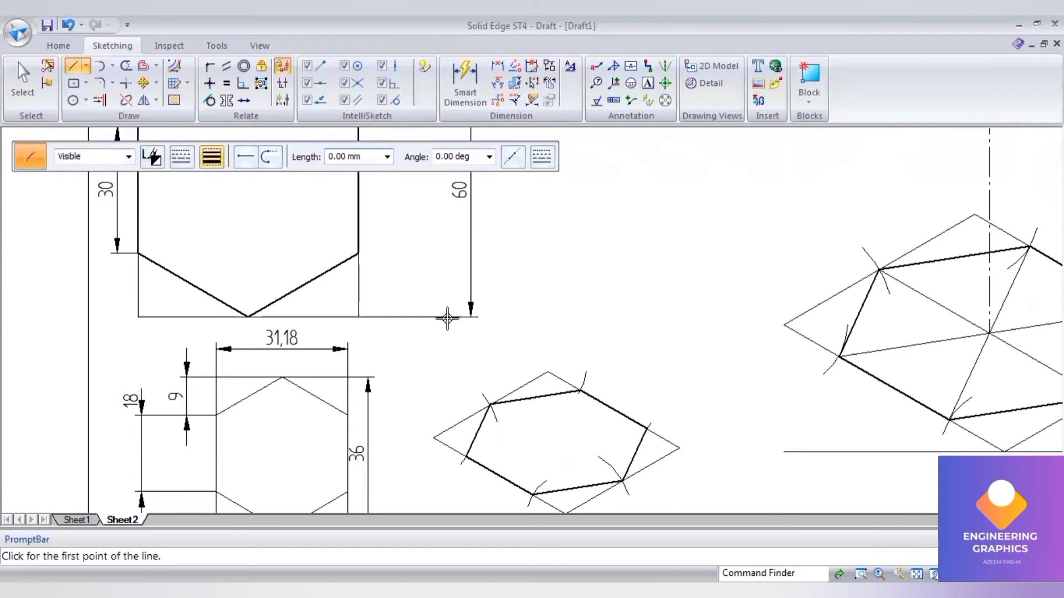
pyautogui.click(533, 493)
pyautogui.click(582, 389)
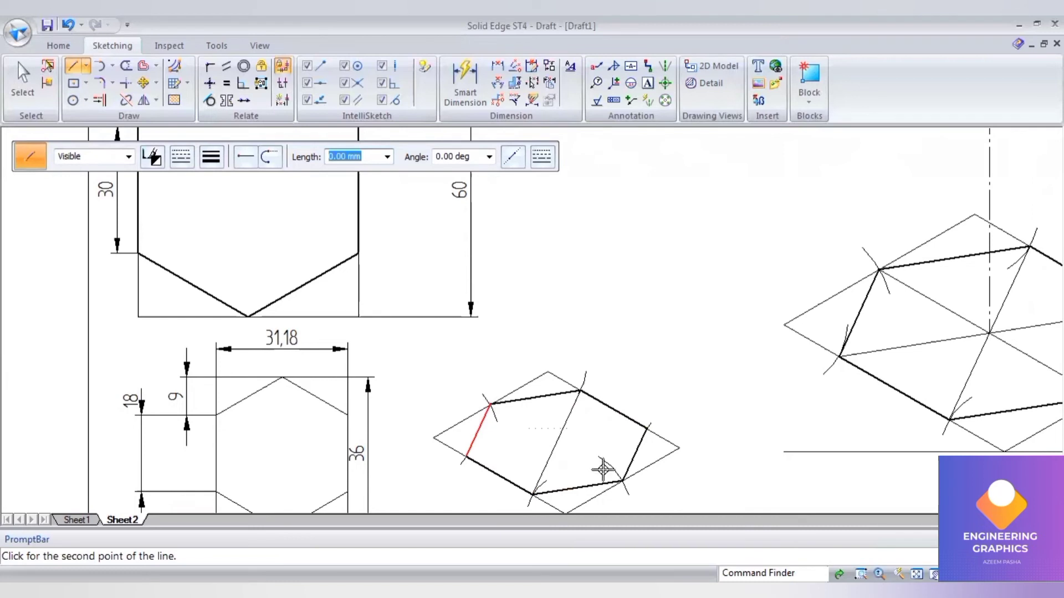
pyautogui.click(623, 480)
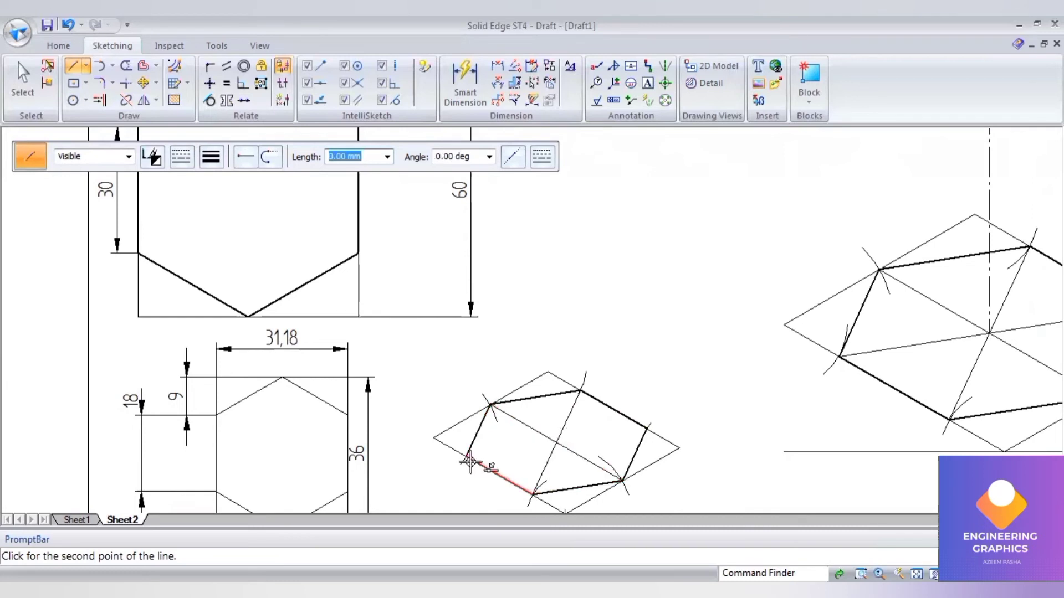
pyautogui.click(646, 427)
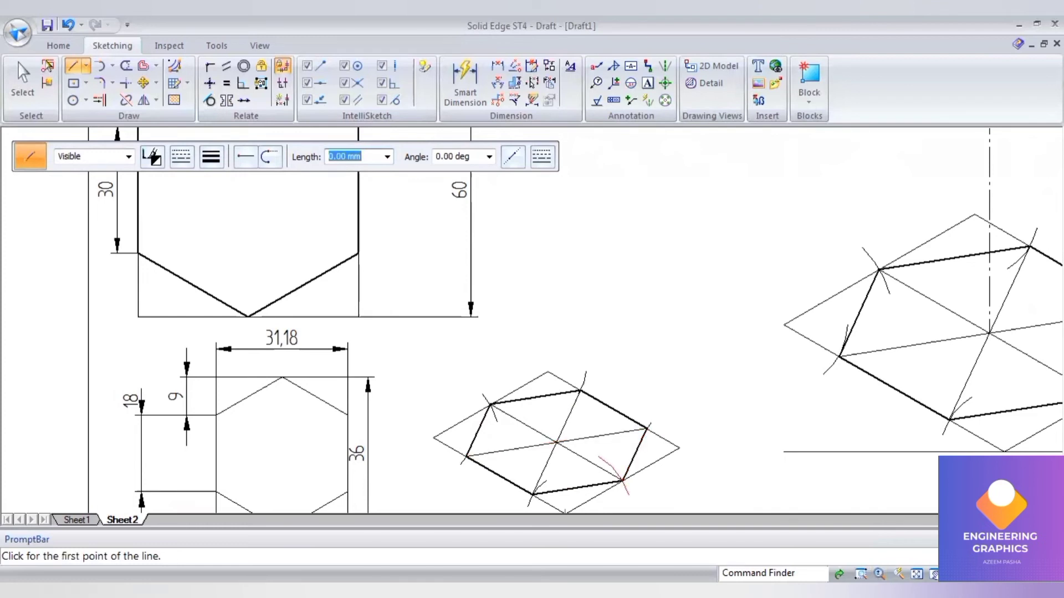
pyautogui.hotkey('ctrl', 'shift', 'f')
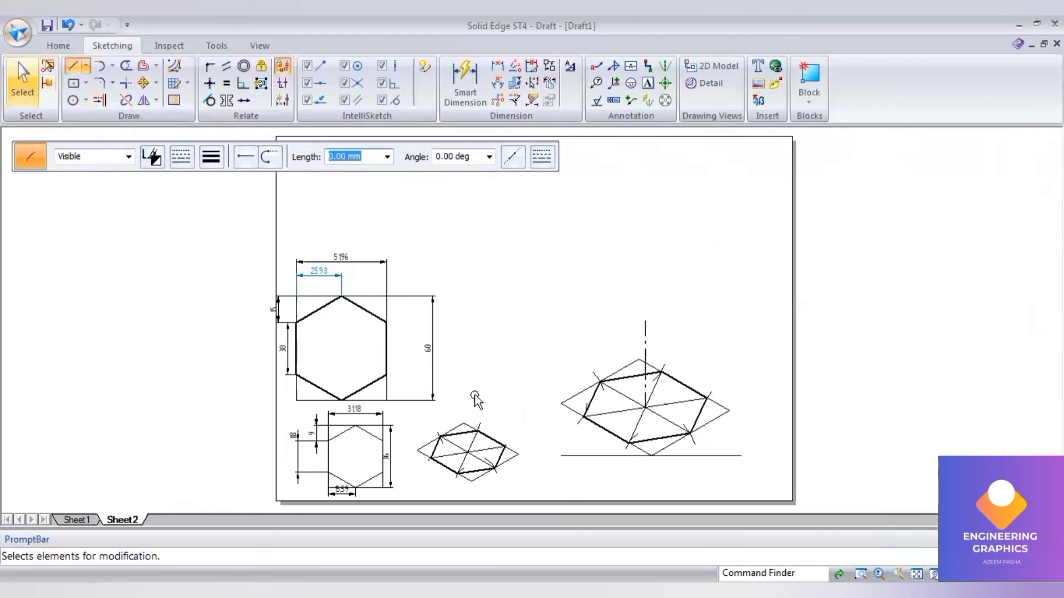
# - Move the small hexagon drawing from its centre to a point on the large hexagon's vertical axis
pyautogui.press('Escape')
pyautogui.moveTo(406, 410); pyautogui.dragTo(532, 486)
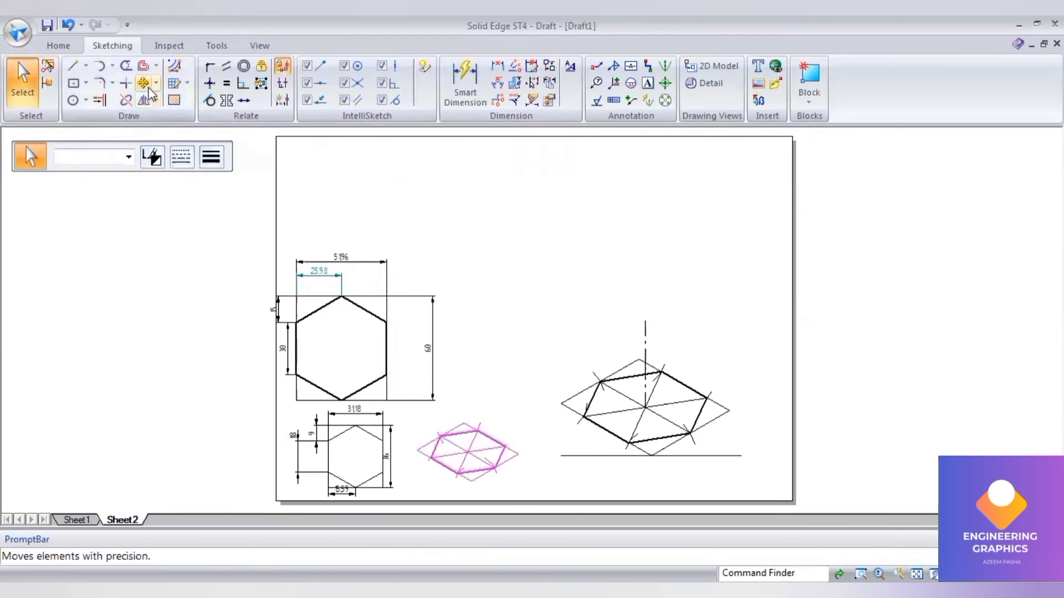
pyautogui.click(142, 104)
pyautogui.scroll(2, 524, 471)
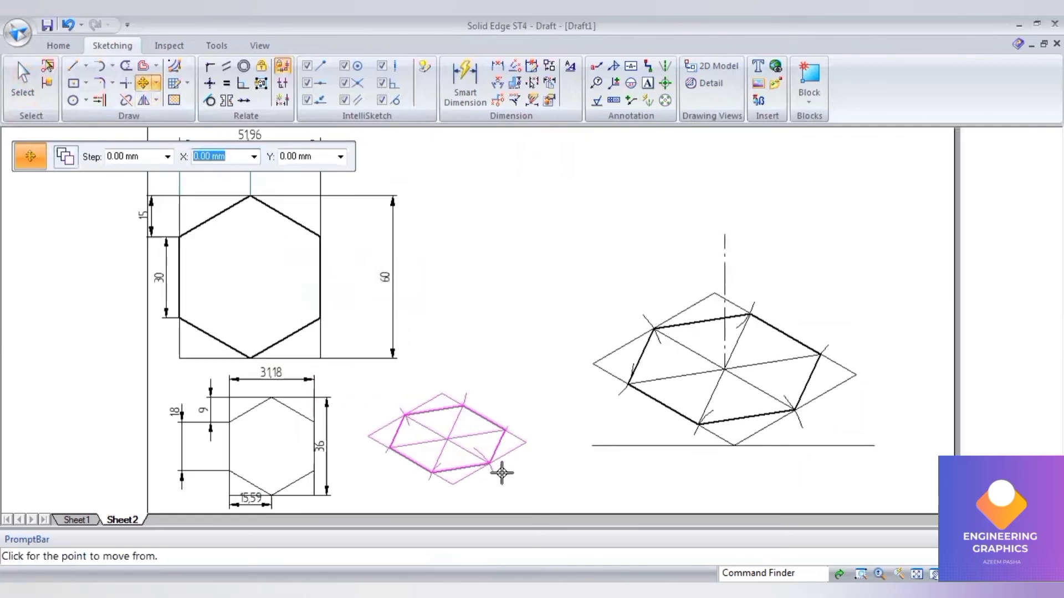
pyautogui.click(446, 441)
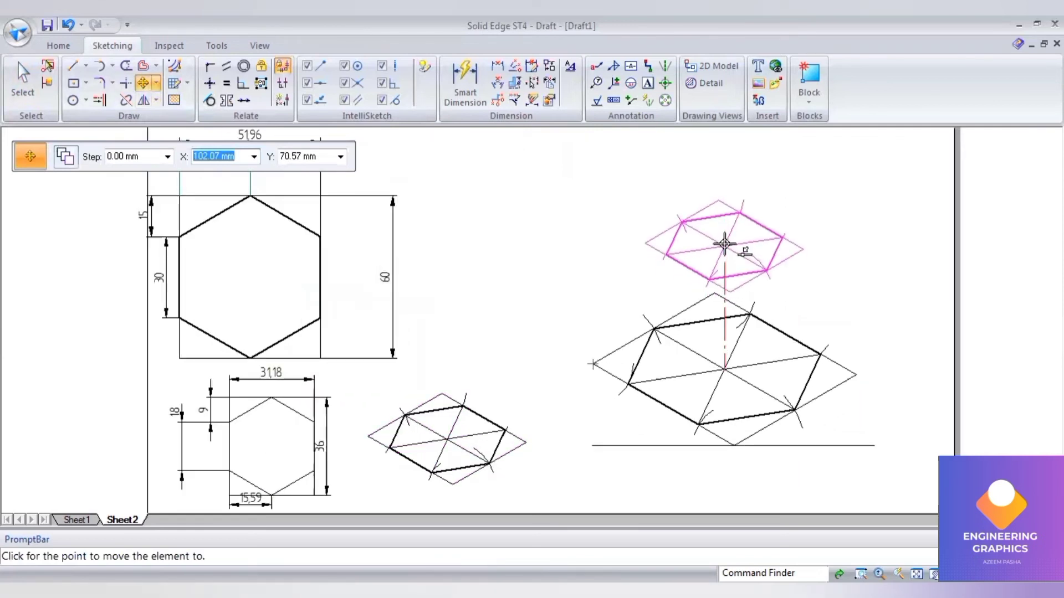
pyautogui.click(724, 235)
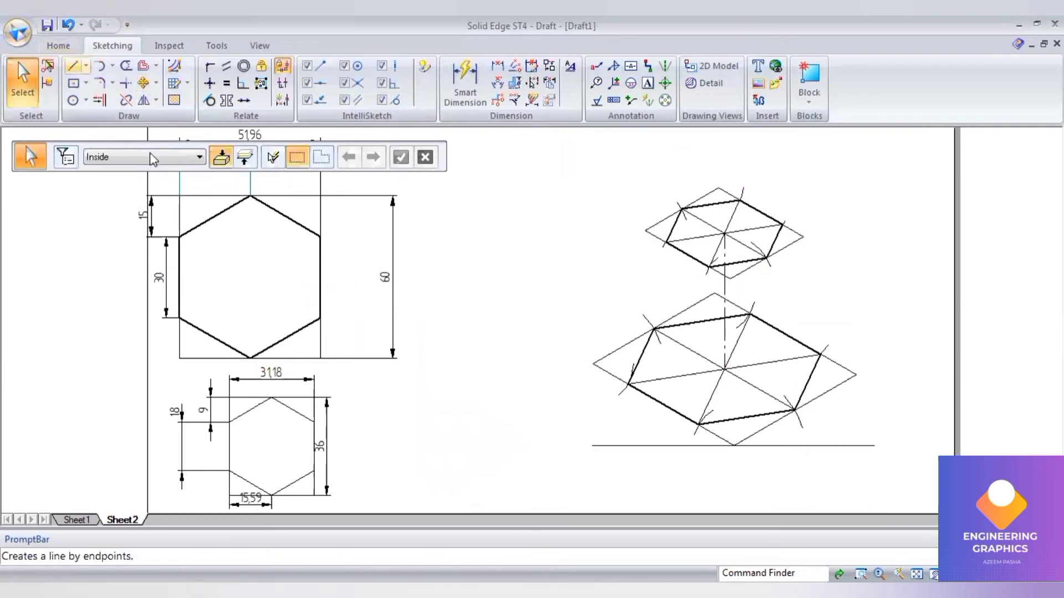
# - Set line width to 0.50 mm and draw the left and front slanted frustum edges
pyautogui.click(211, 157)
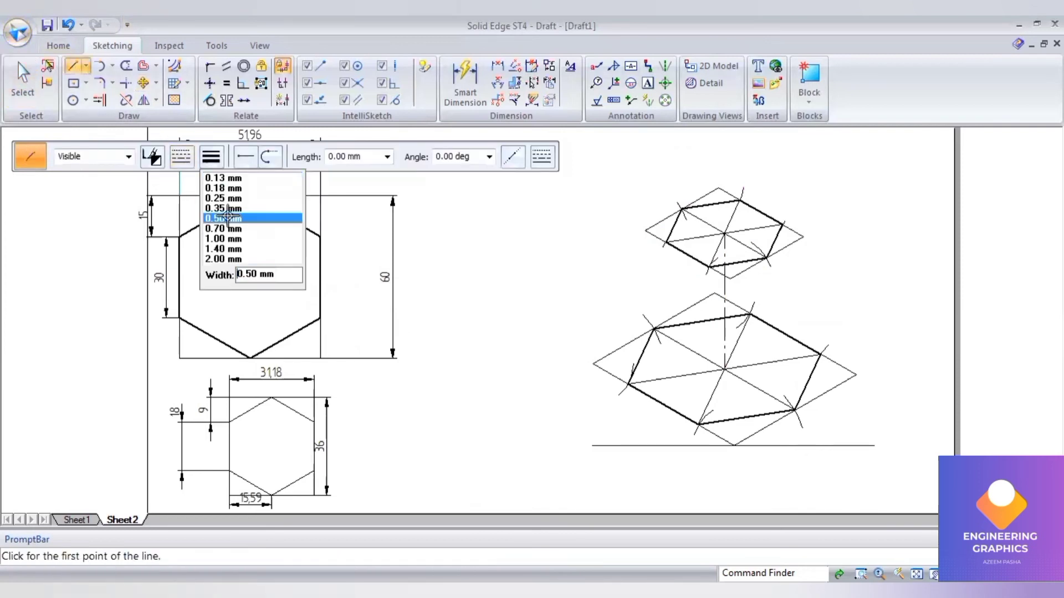
pyautogui.click(720, 338)
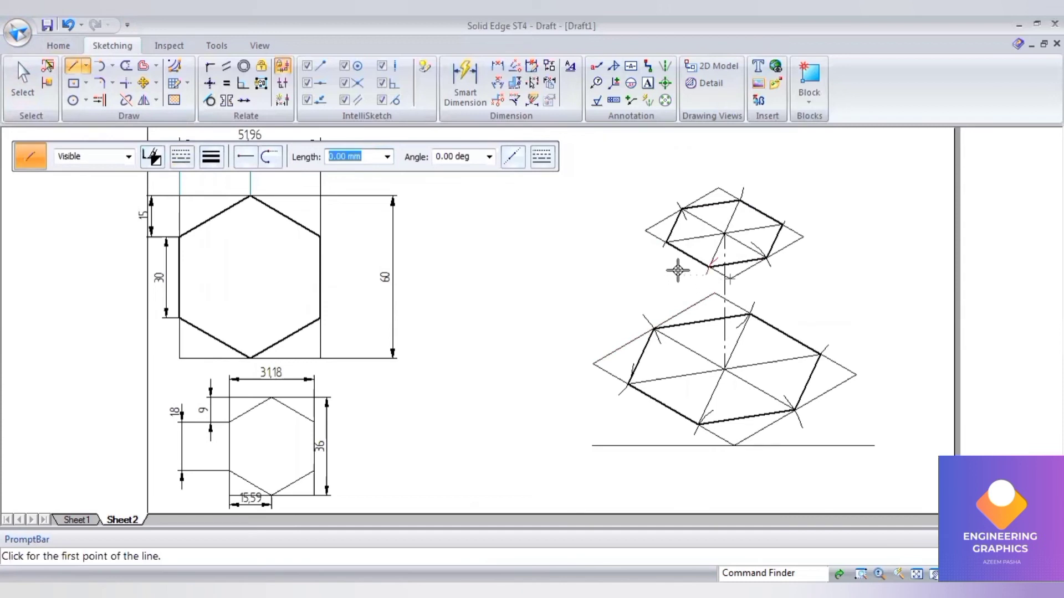
pyautogui.click(667, 242)
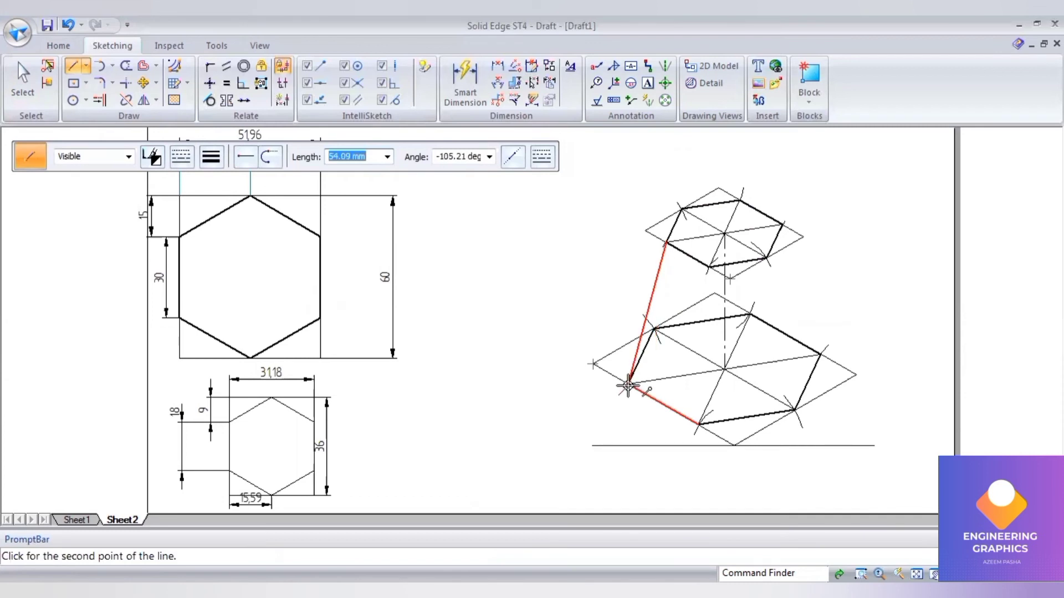
pyautogui.click(628, 384)
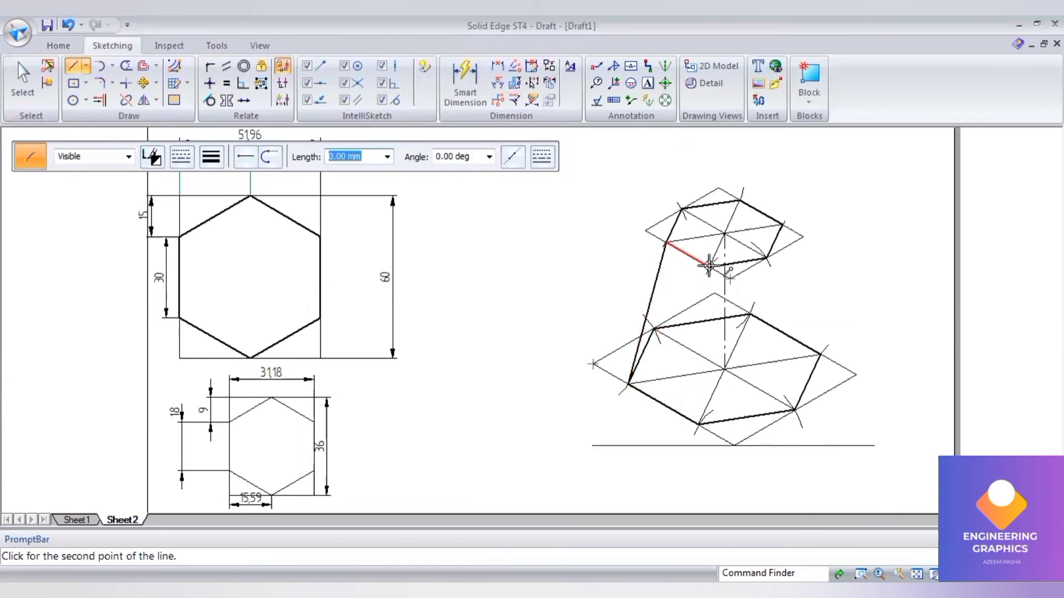
pyautogui.click(699, 425)
pyautogui.rightClick(757, 261)
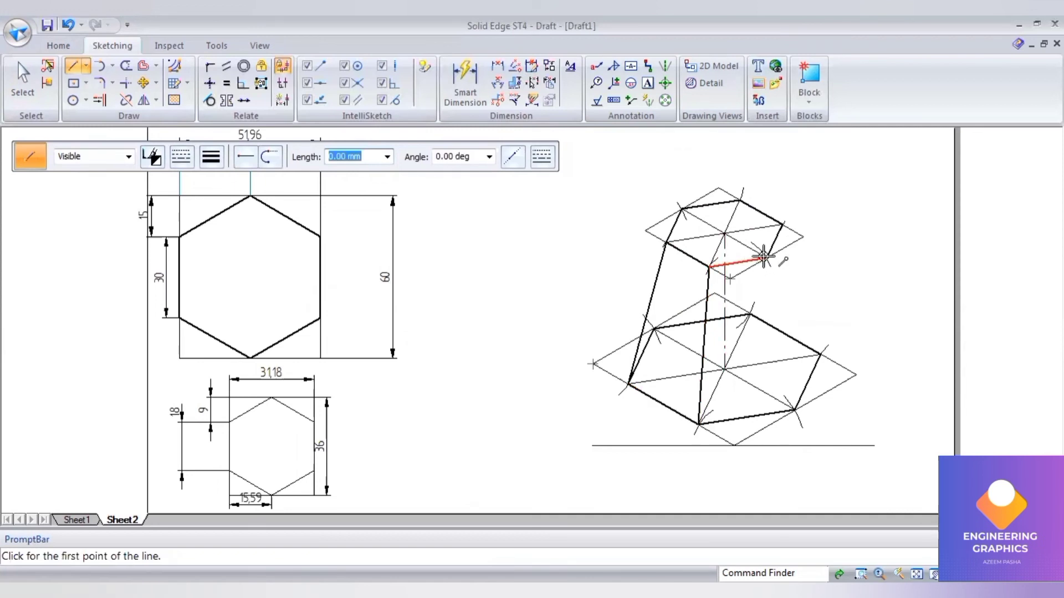
# - Draw the right and back slanted edges from the top hexagon corners to the base corners
pyautogui.click(765, 257)
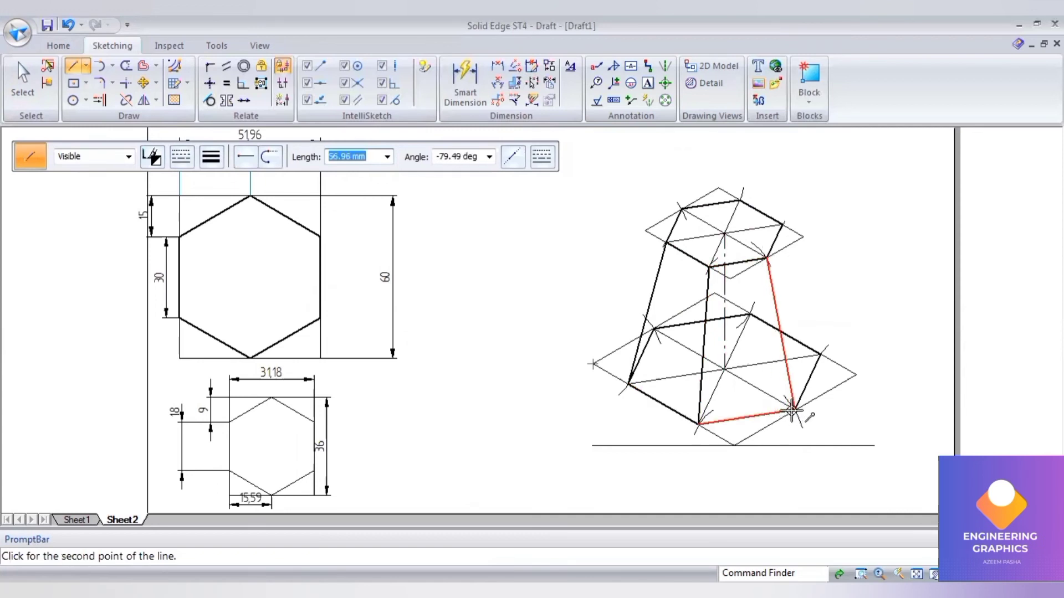
pyautogui.click(793, 410)
pyautogui.click(768, 257)
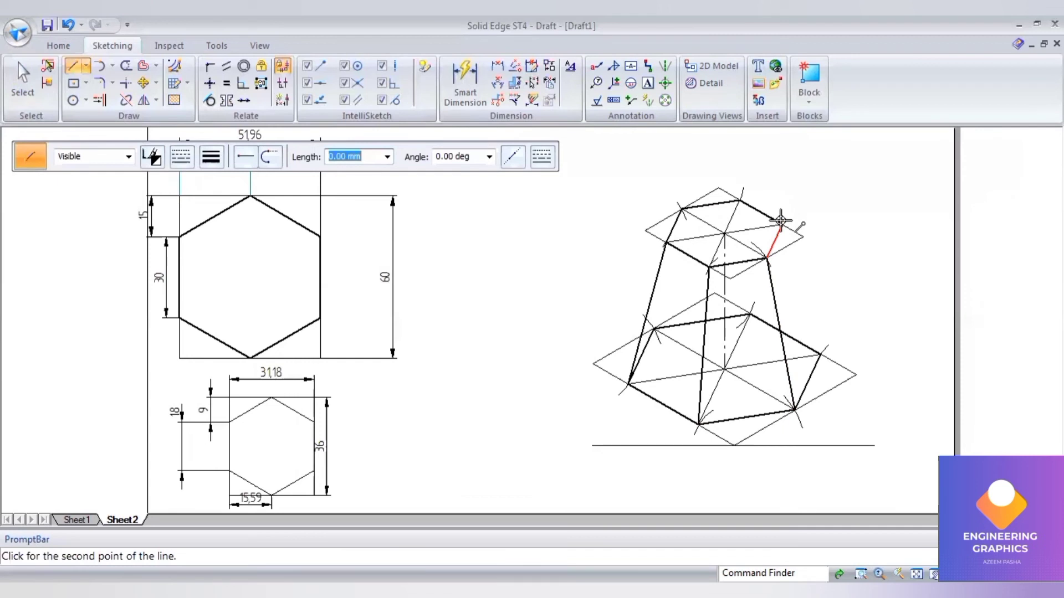
pyautogui.click(781, 223)
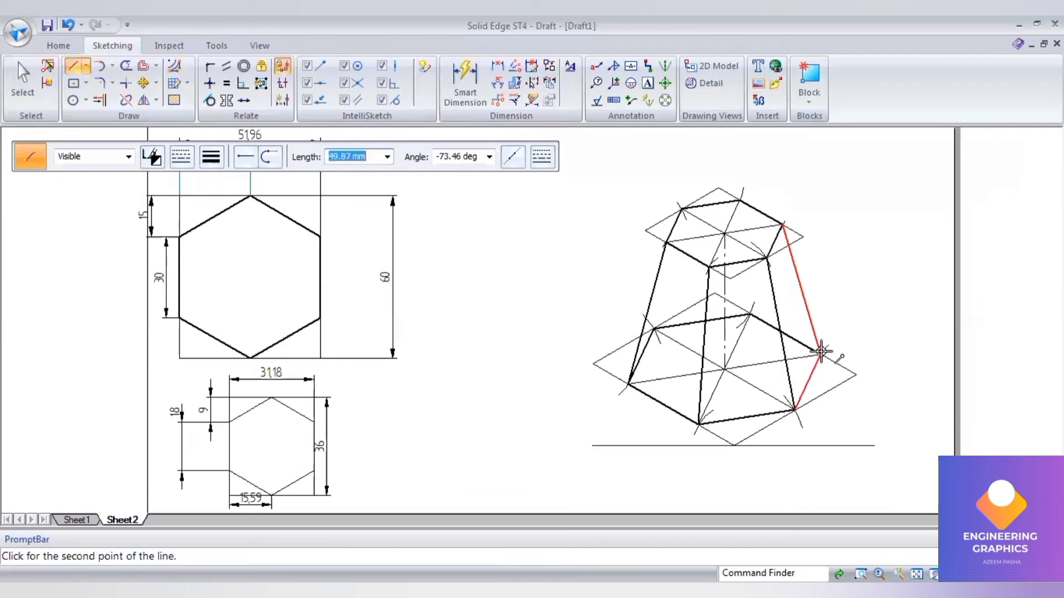
pyautogui.click(821, 351)
pyautogui.rightClick(690, 221)
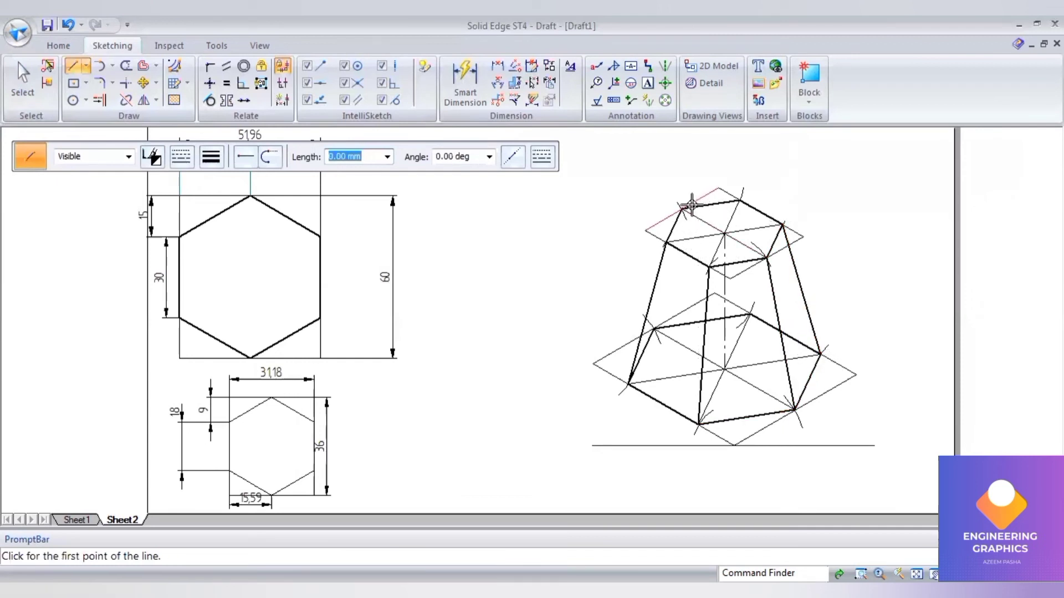
pyautogui.scroll(1, 713, 215)
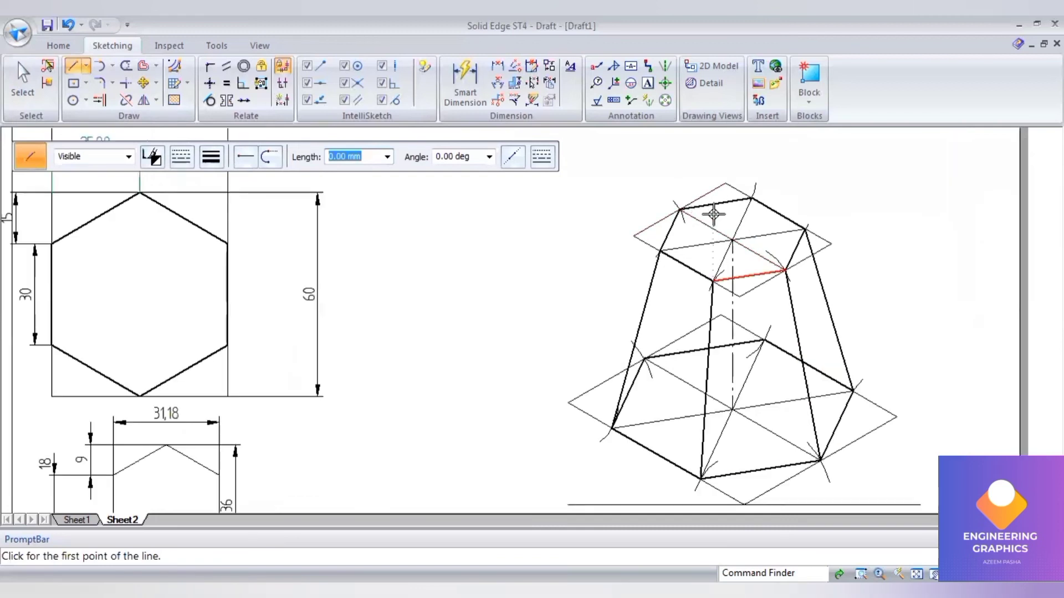
pyautogui.click(679, 210)
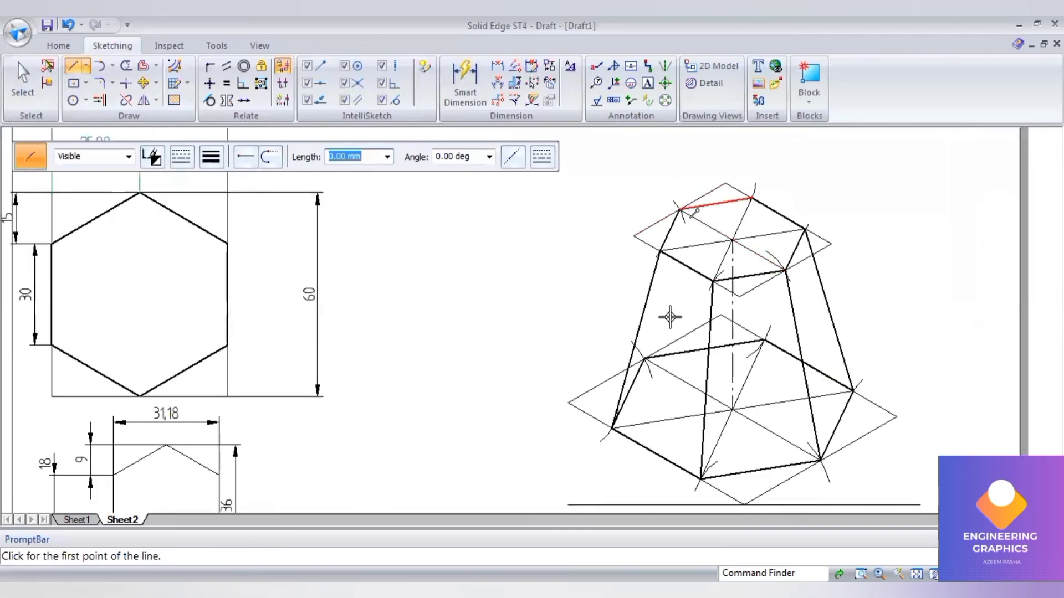
pyautogui.click(645, 356)
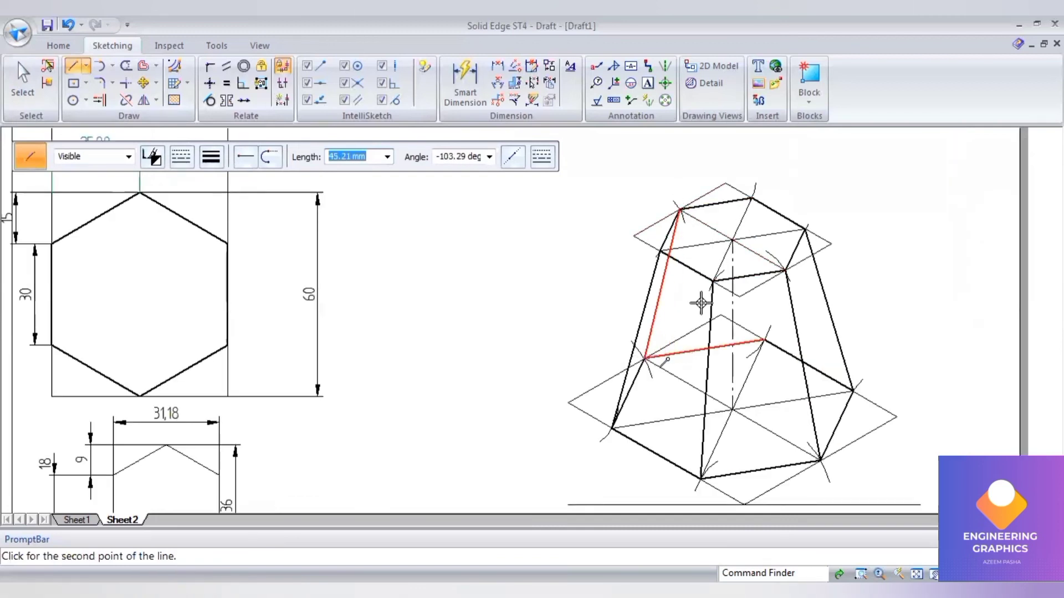
pyautogui.rightClick(759, 207)
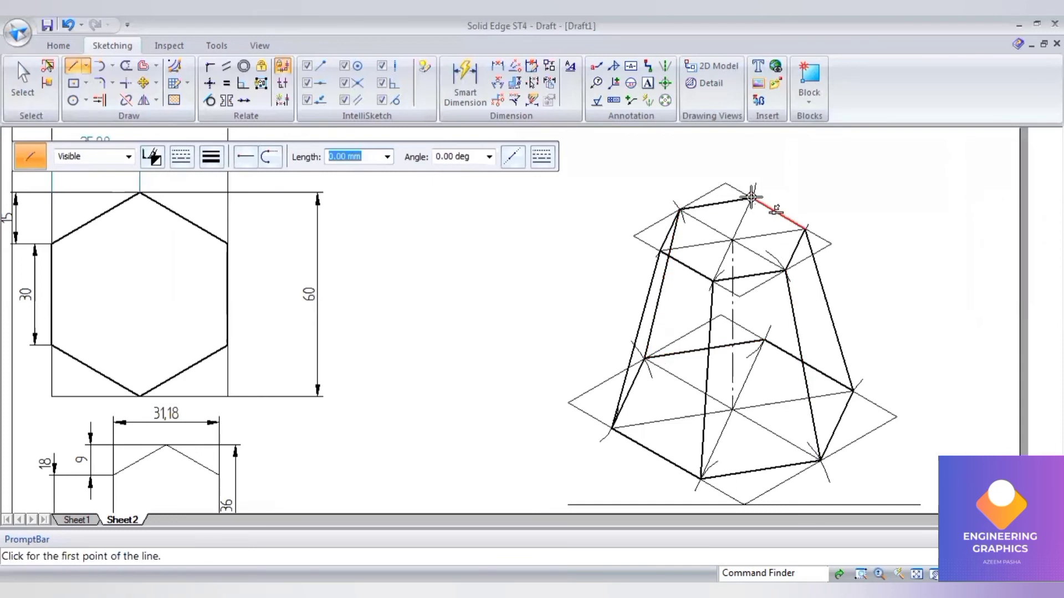
pyautogui.click(751, 198)
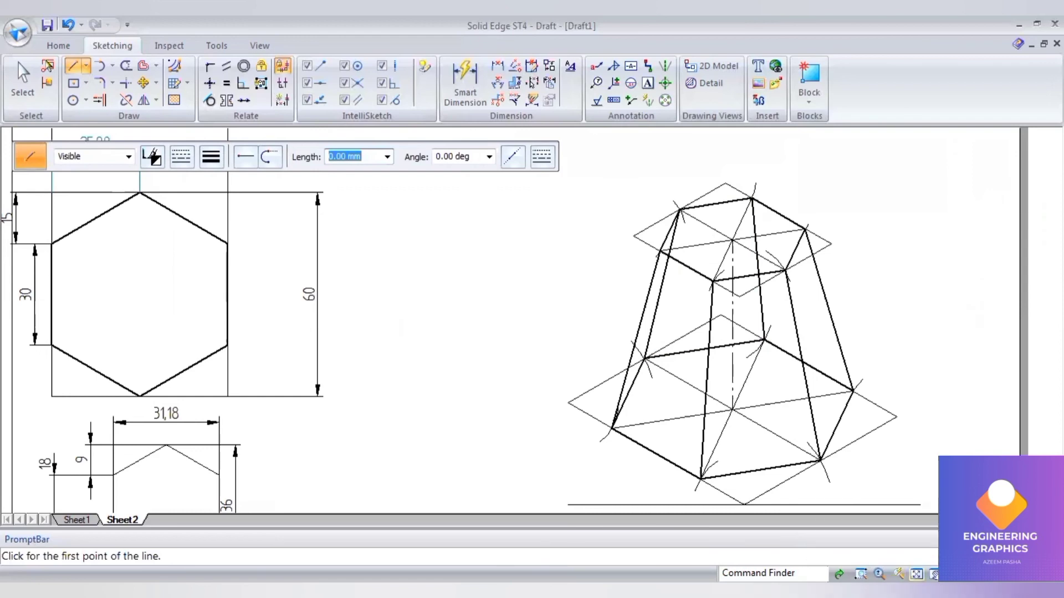
pyautogui.click(916, 574)
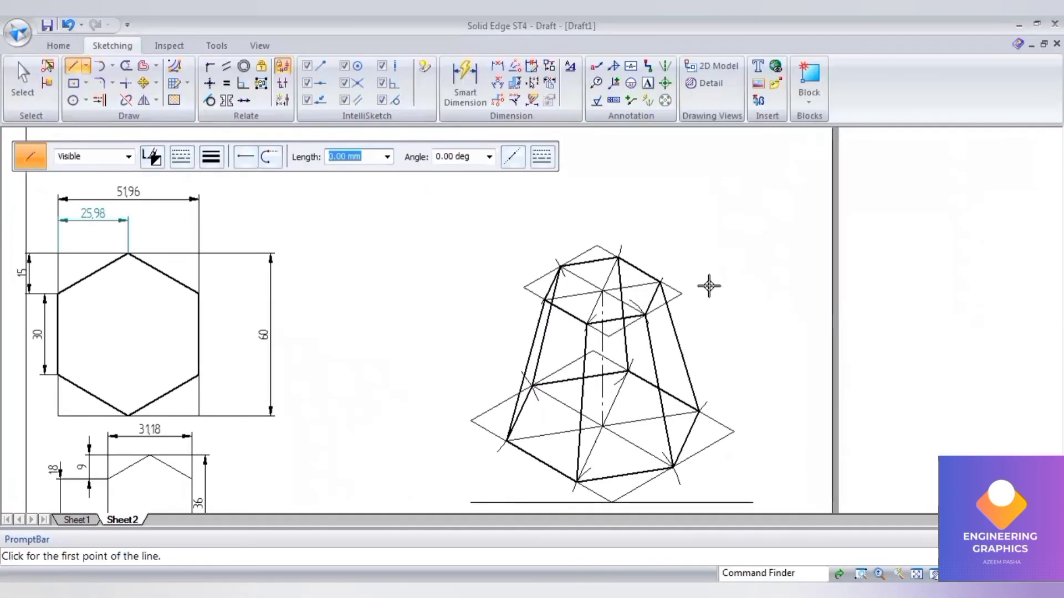
# - Draw a 15 mm vertical dash-dot centre line up from the top-face centre
pyautogui.click(180, 157)
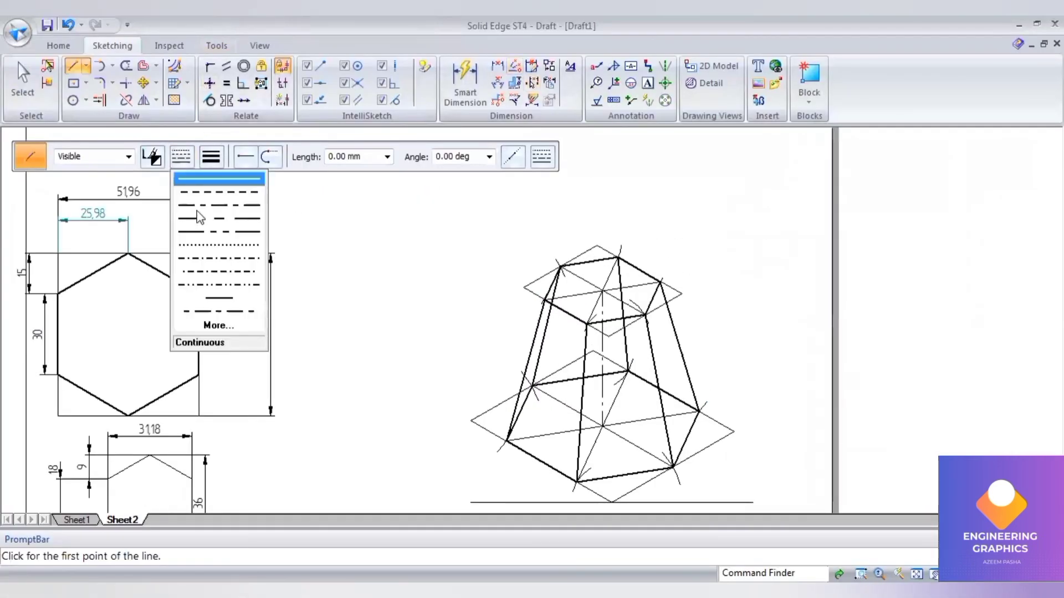
pyautogui.click(198, 209)
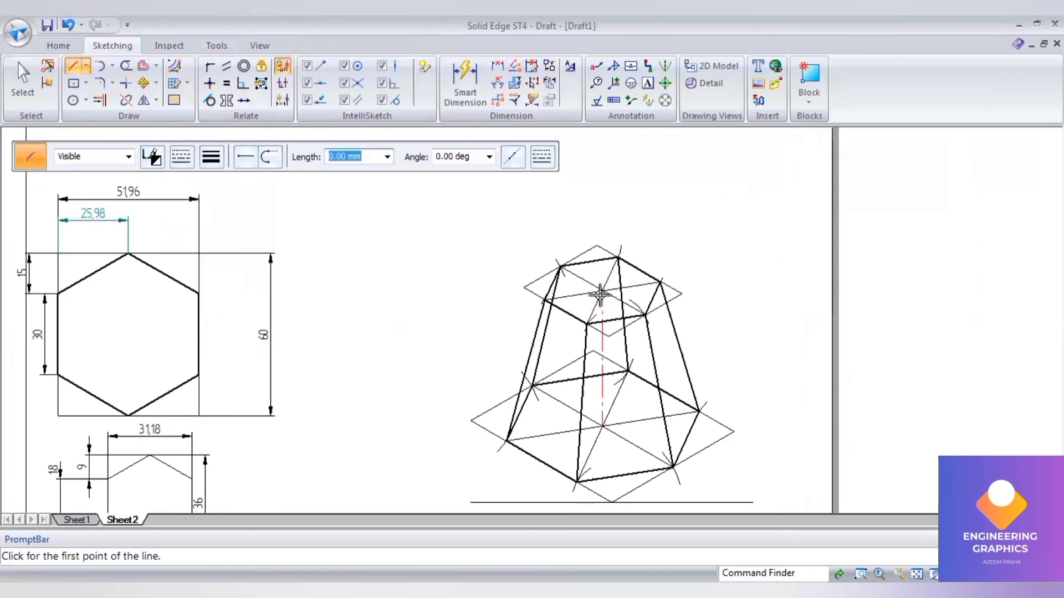
pyautogui.click(603, 242)
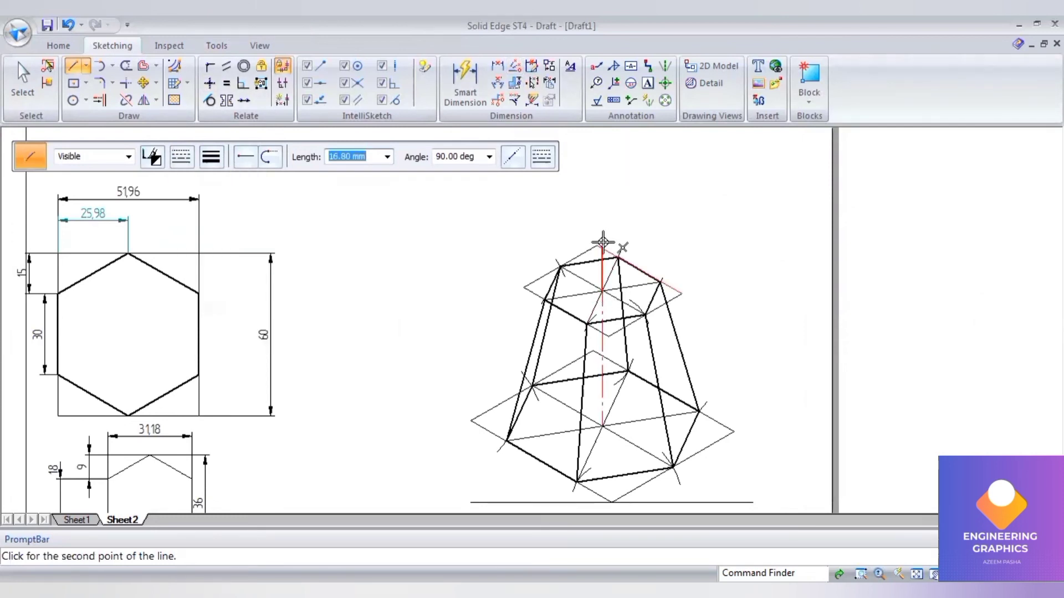
pyautogui.write('15')
pyautogui.press('Tab')
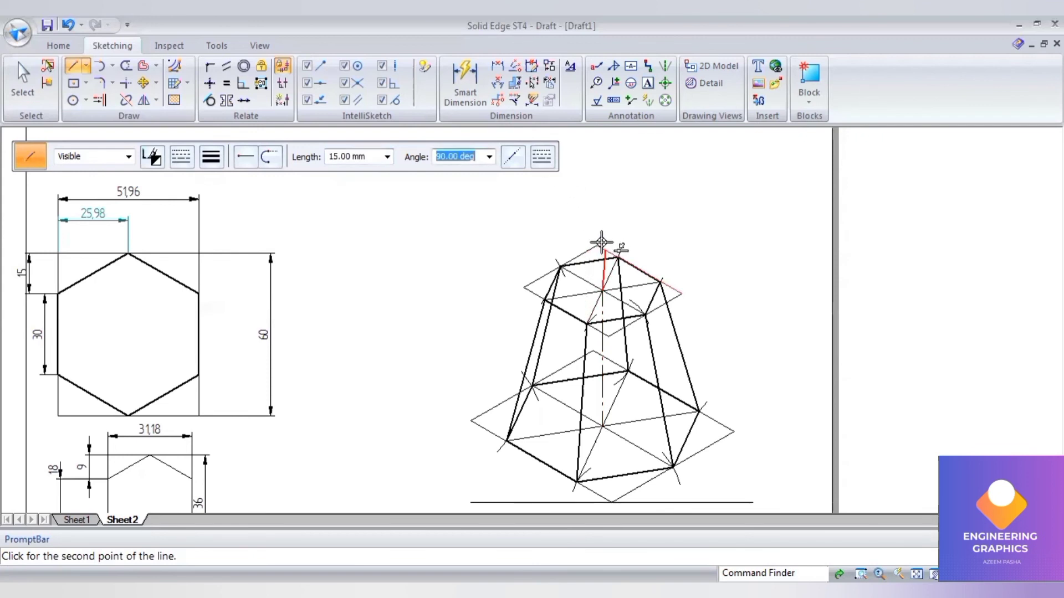
pyautogui.scroll(1, 602, 239)
pyautogui.scroll(1, 603, 245)
pyautogui.scroll(1, 591, 250)
pyautogui.scroll(2, 592, 251)
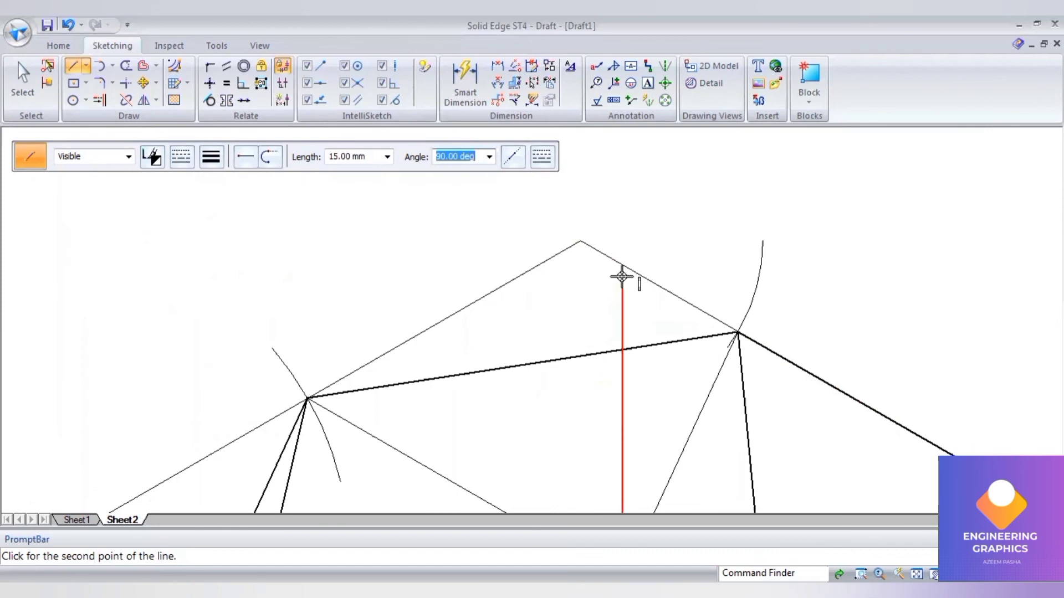
pyautogui.click(621, 277)
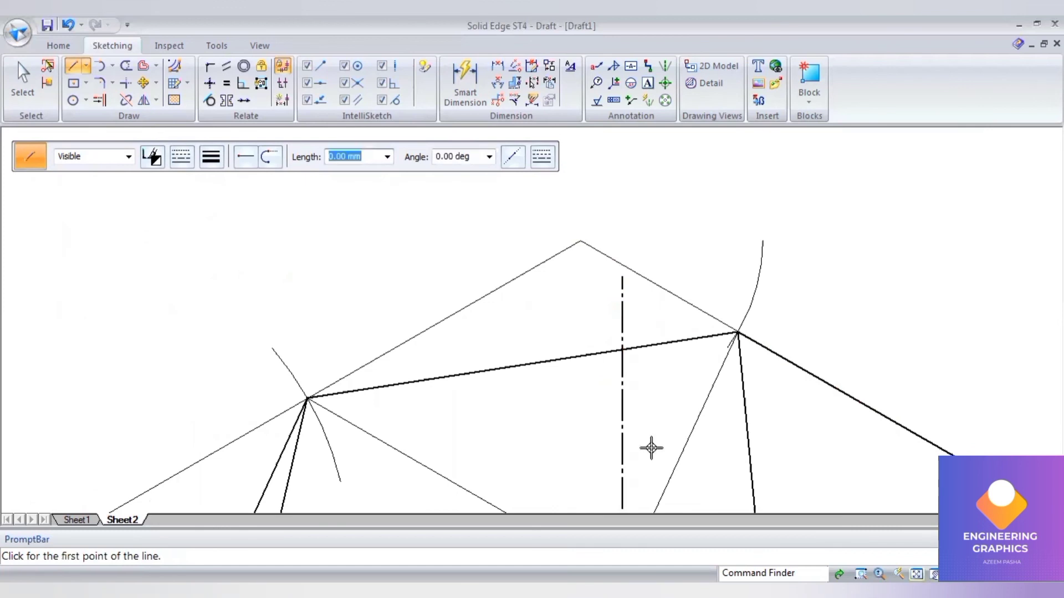
pyautogui.press('Escape')
pyautogui.hotkey('ctrl', 'shift', 'a')
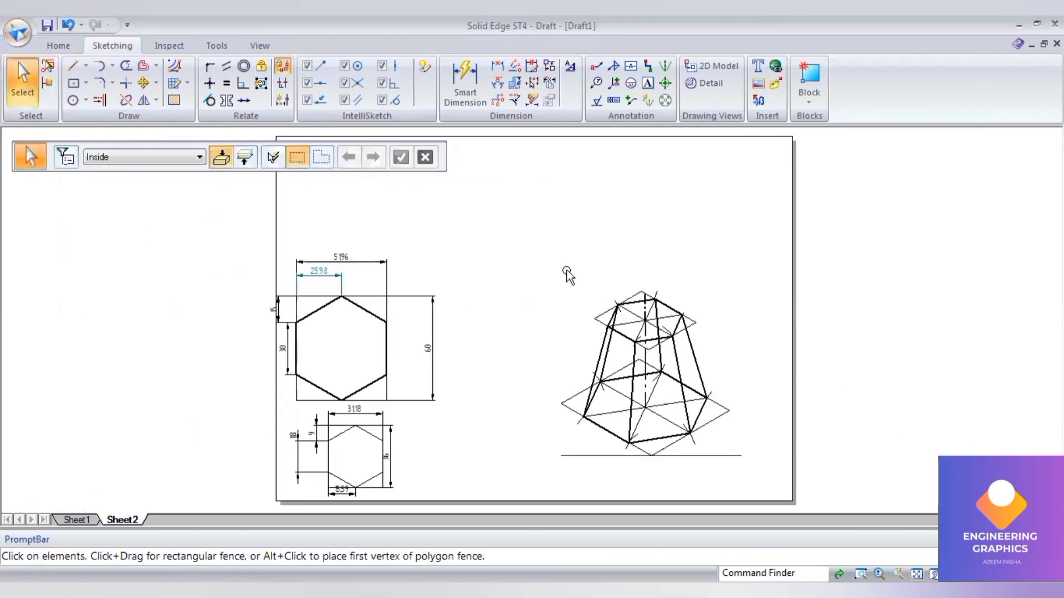
# - Fence-select the isometric frustum drawing and scale it by 0.82 about a chosen centre point
pyautogui.moveTo(565, 270); pyautogui.dragTo(677, 418)
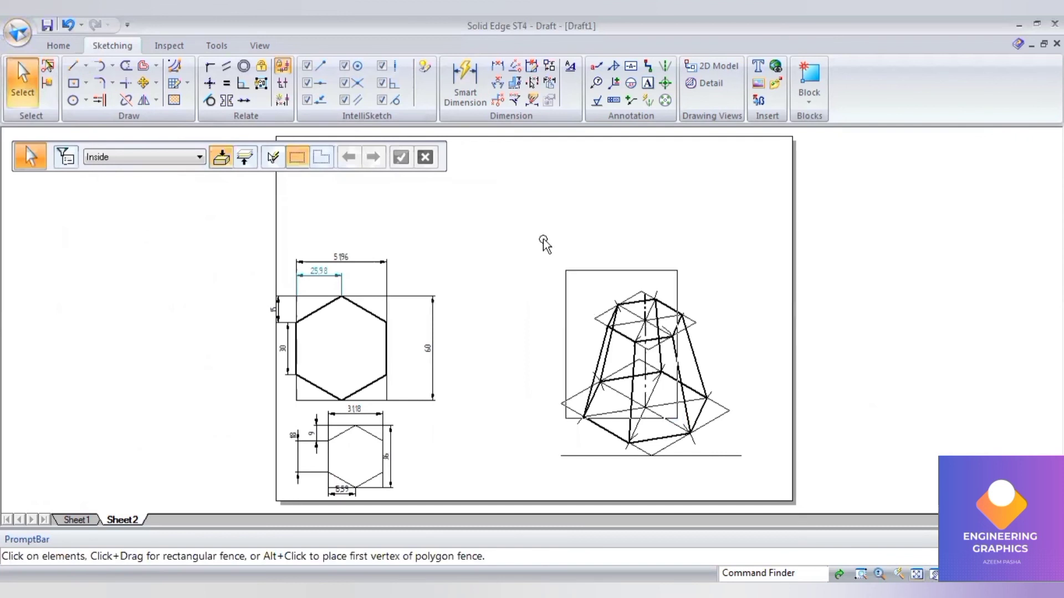
pyautogui.moveTo(545, 239); pyautogui.dragTo(760, 483)
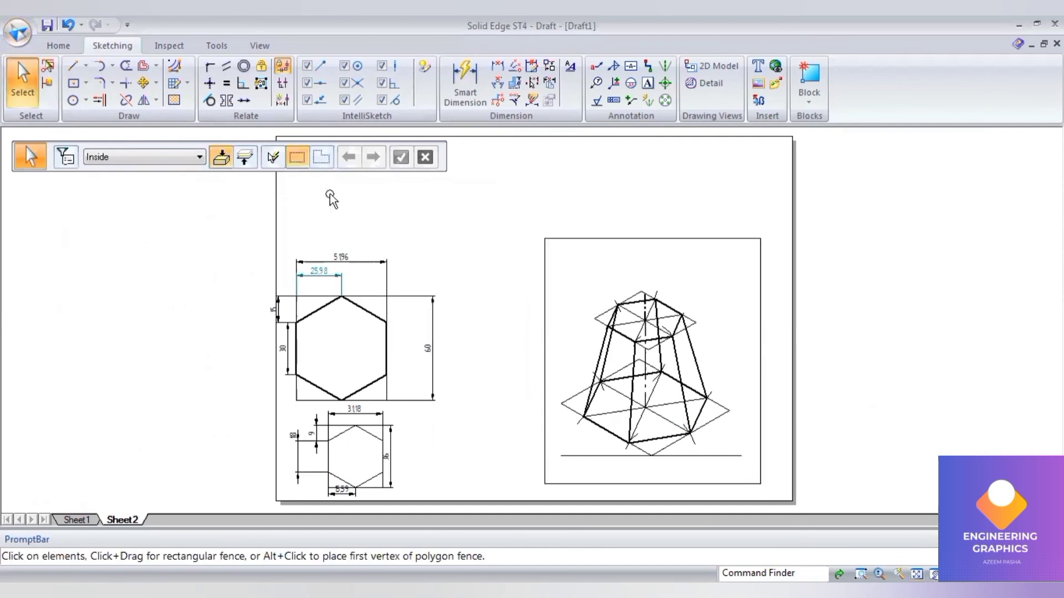
pyautogui.click(145, 102)
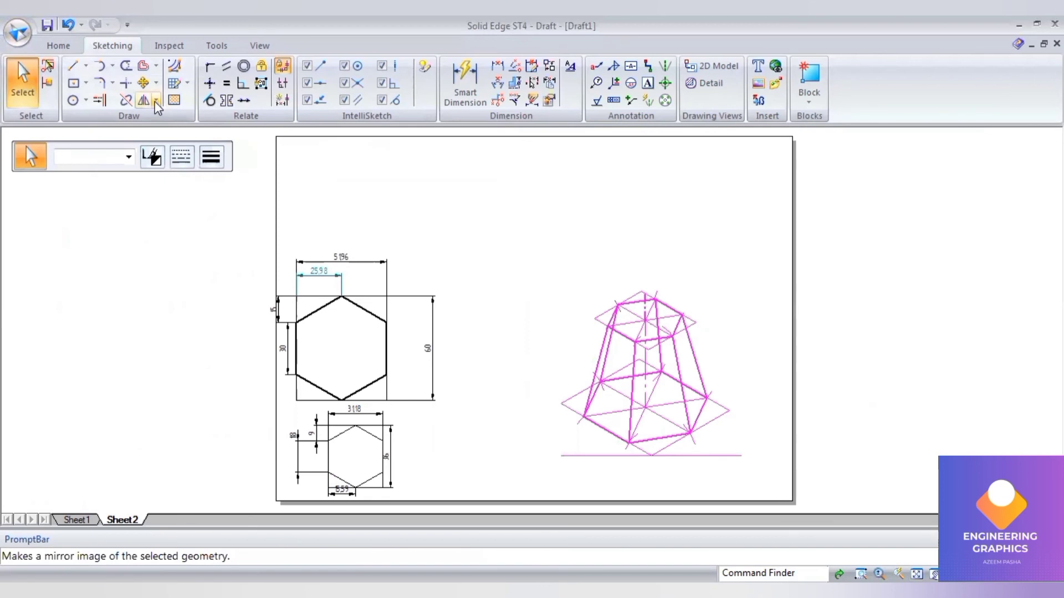
pyautogui.click(162, 135)
pyautogui.write('0.816')
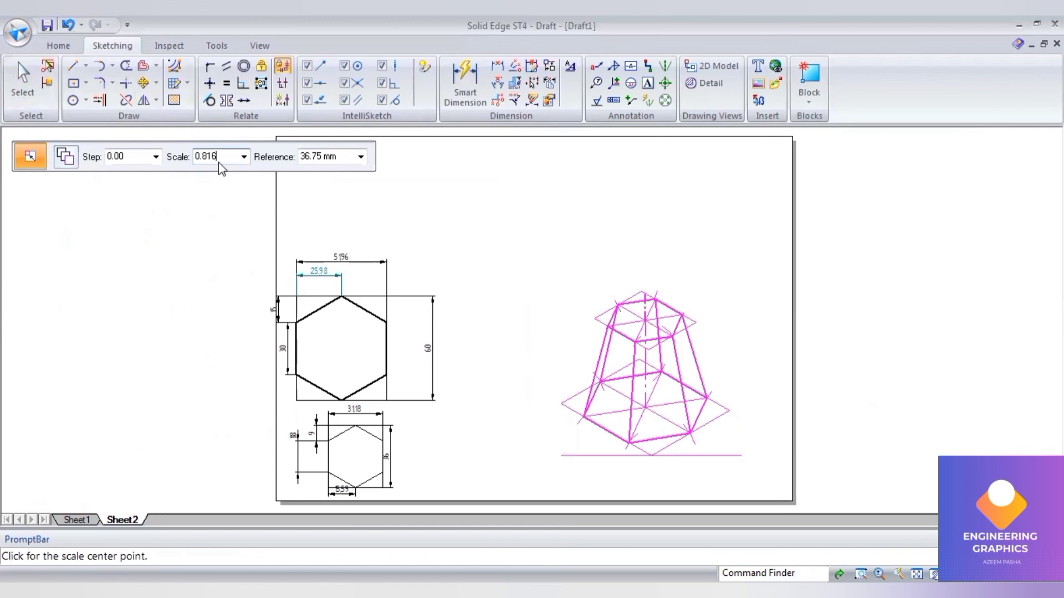
pyautogui.press('Tab')
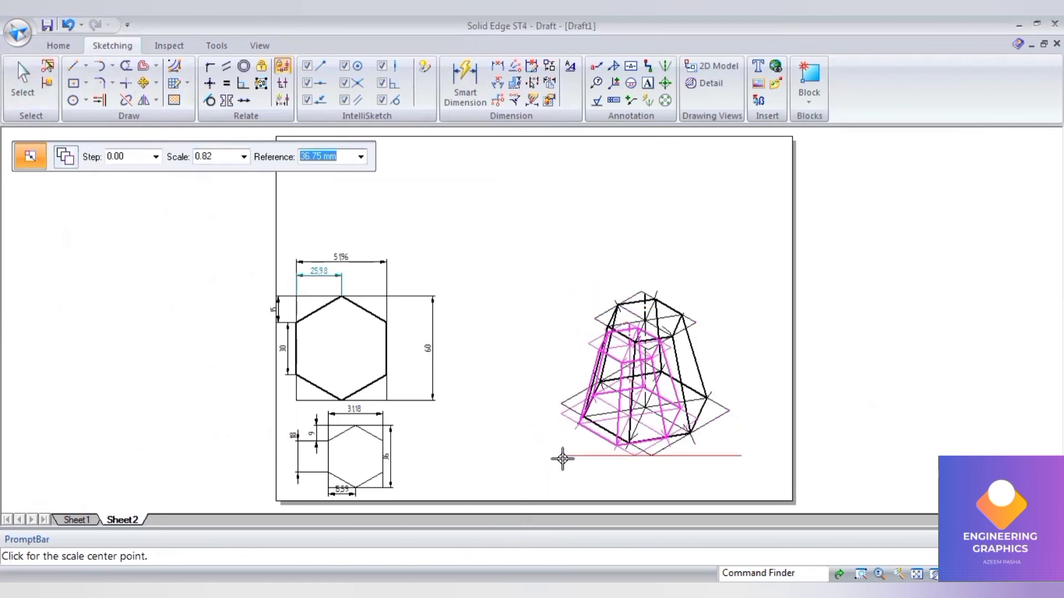
pyautogui.click(530, 434)
pyautogui.scroll(2, 591, 267)
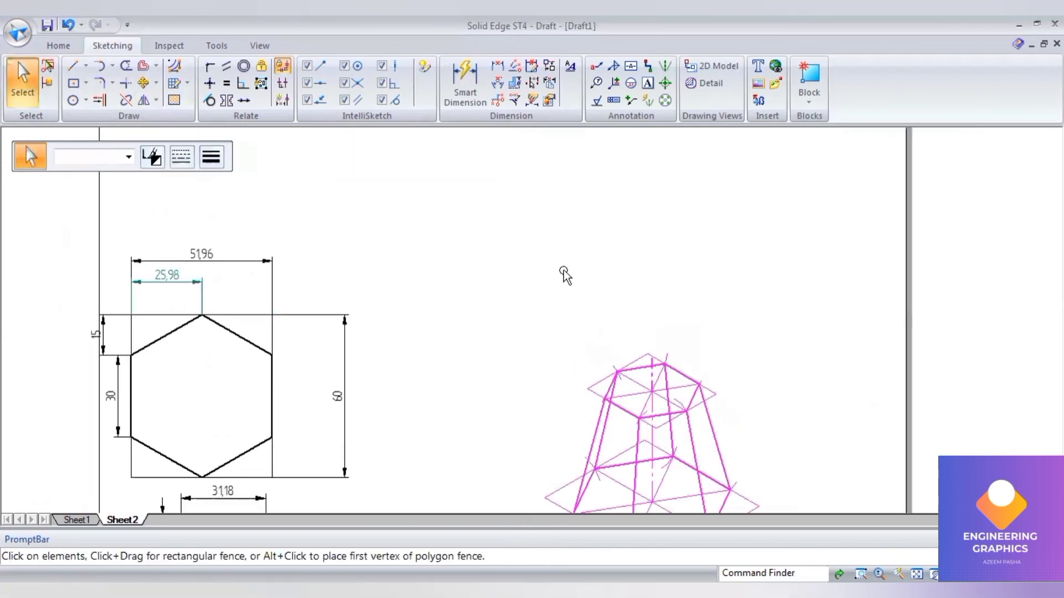
# - Draw a 30 mm diameter circle centred at the top of the frustum axis
pyautogui.click(73, 100)
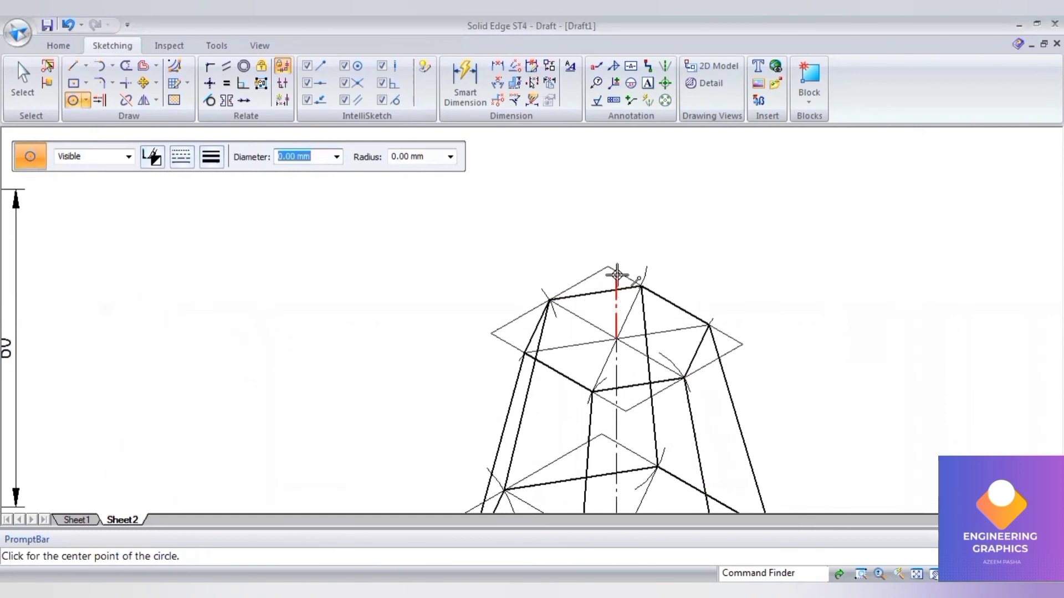
pyautogui.click(615, 271)
pyautogui.write('30')
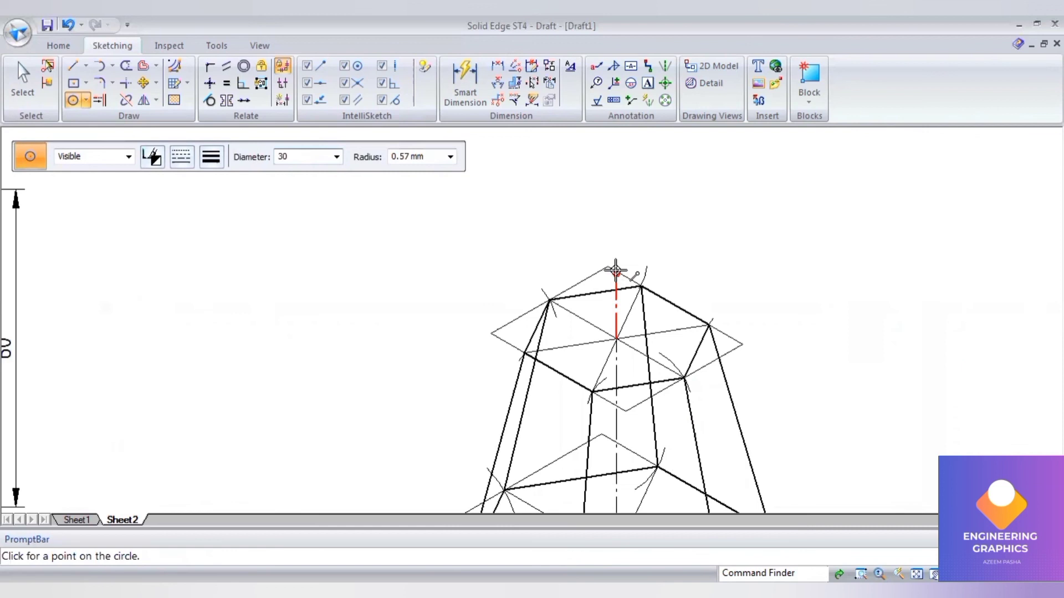
pyautogui.press('Return')
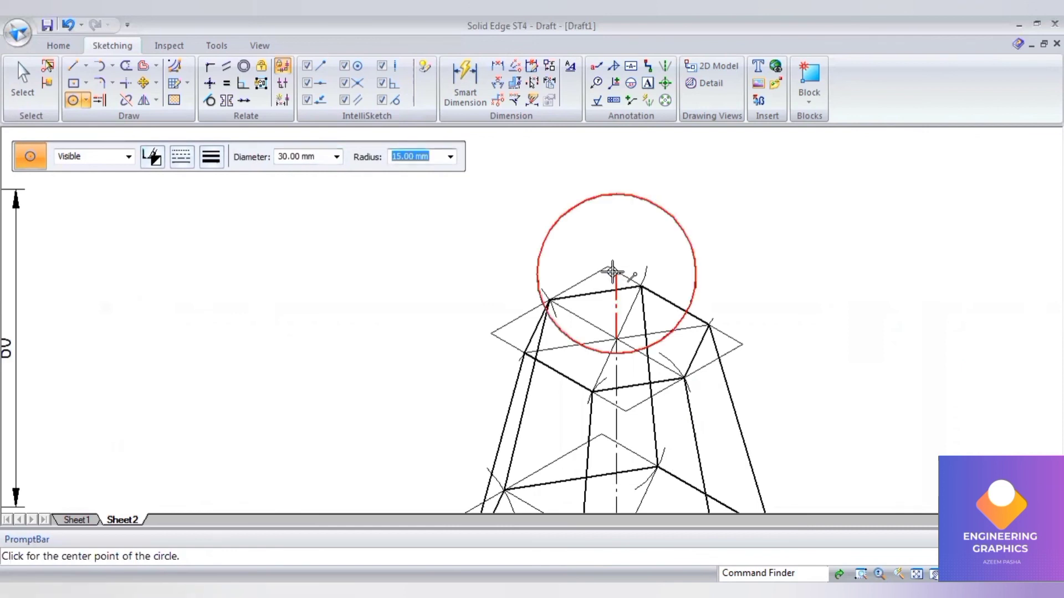
pyautogui.click(24, 77)
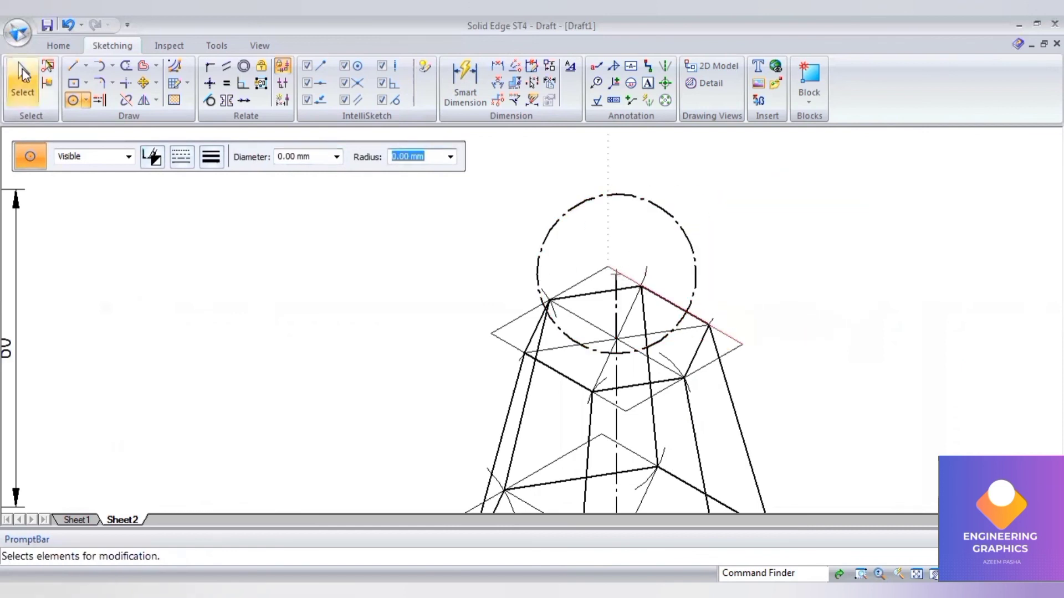
# - Change the circle's dashed outline to a solid line style
pyautogui.click(632, 200)
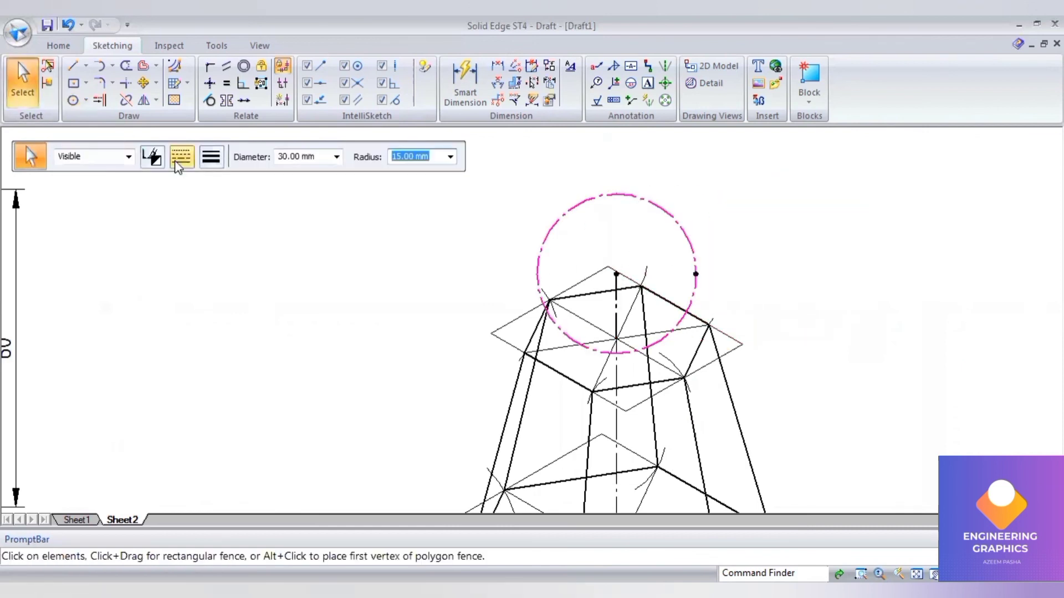
pyautogui.click(181, 157)
pyautogui.click(218, 178)
pyautogui.press('Escape')
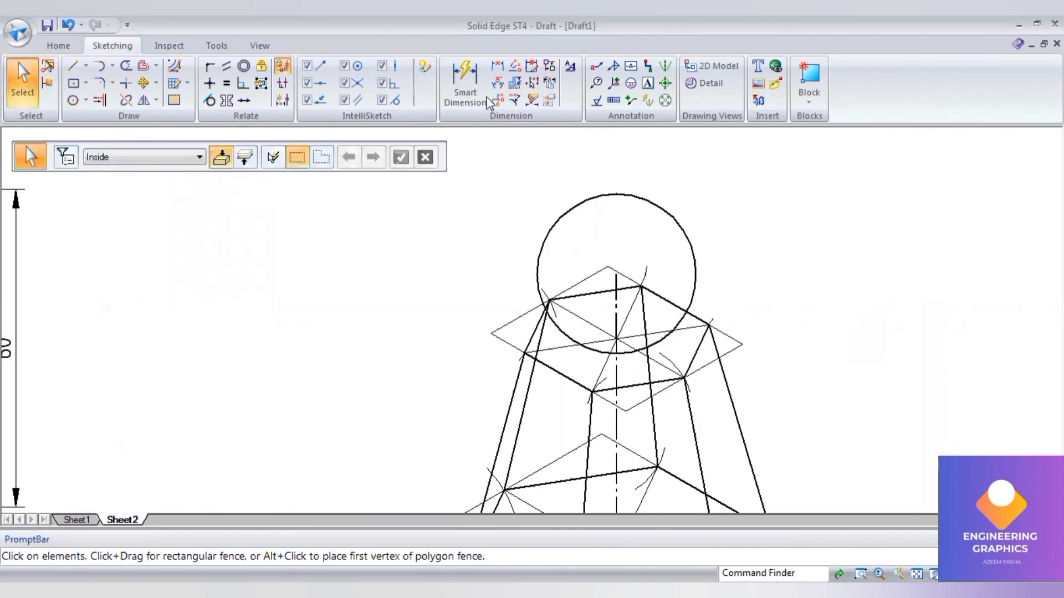
# - Add a Ø30 diameter dimension beside the sphere circle
pyautogui.click(463, 83)
pyautogui.click(682, 231)
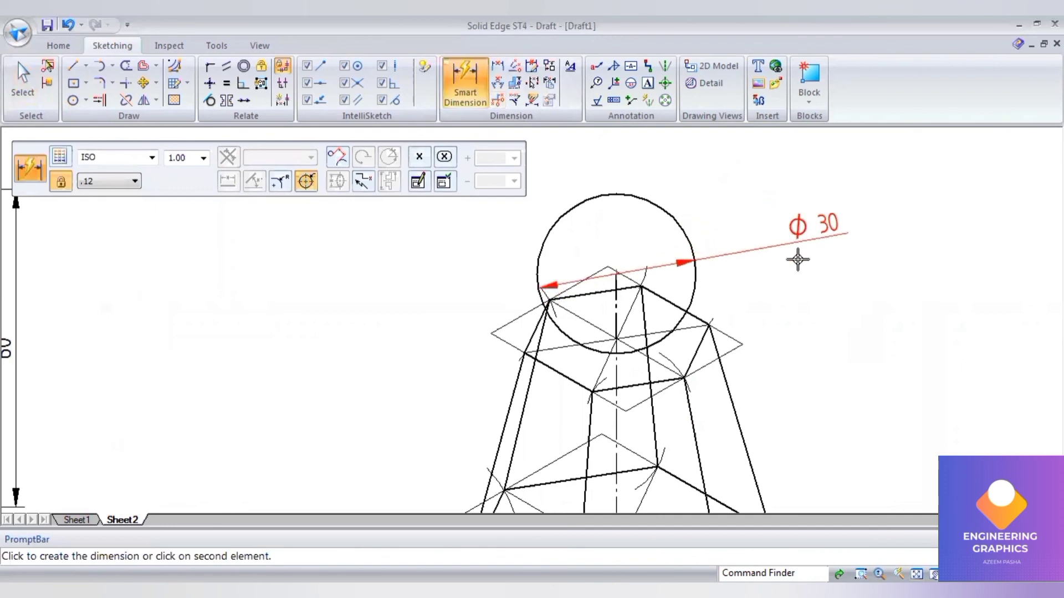
pyautogui.click(820, 278)
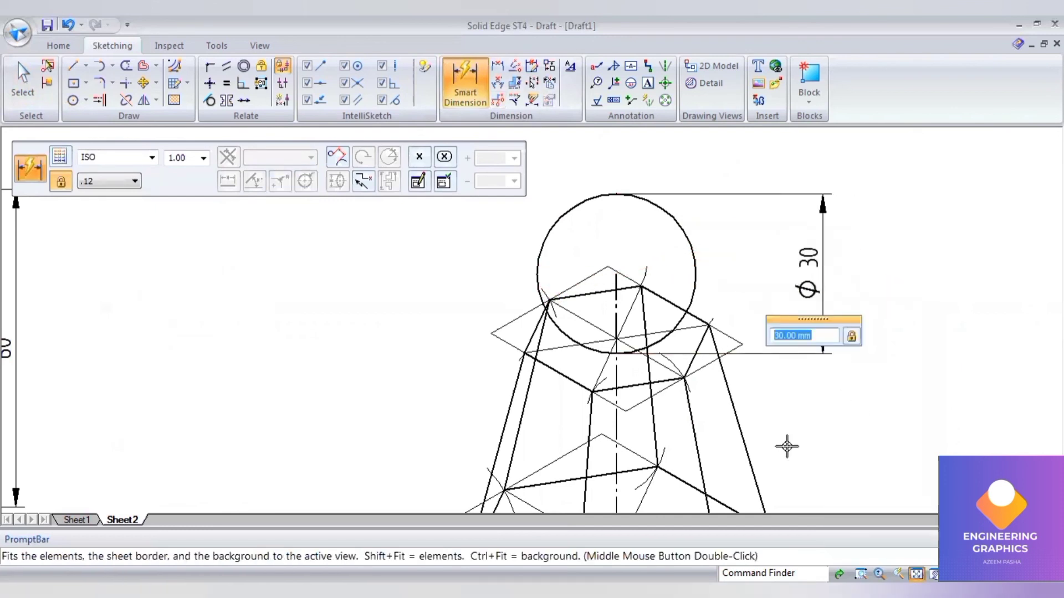
pyautogui.middleClick(773, 446)
# - Add 30° angle dimensions at both base edges, then switch to the question PDF
pyautogui.click(497, 84)
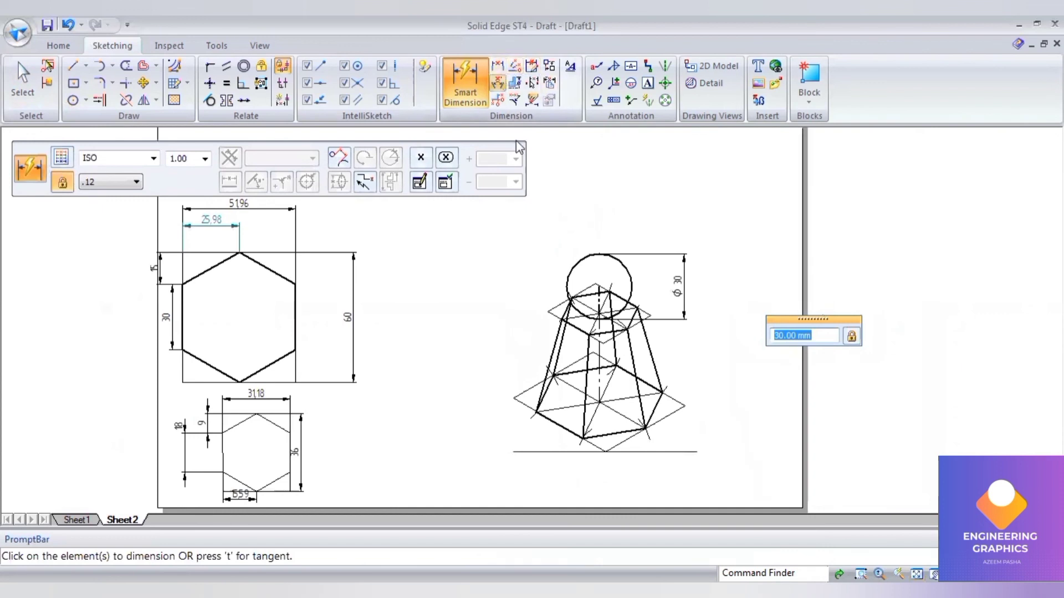
pyautogui.click(549, 422)
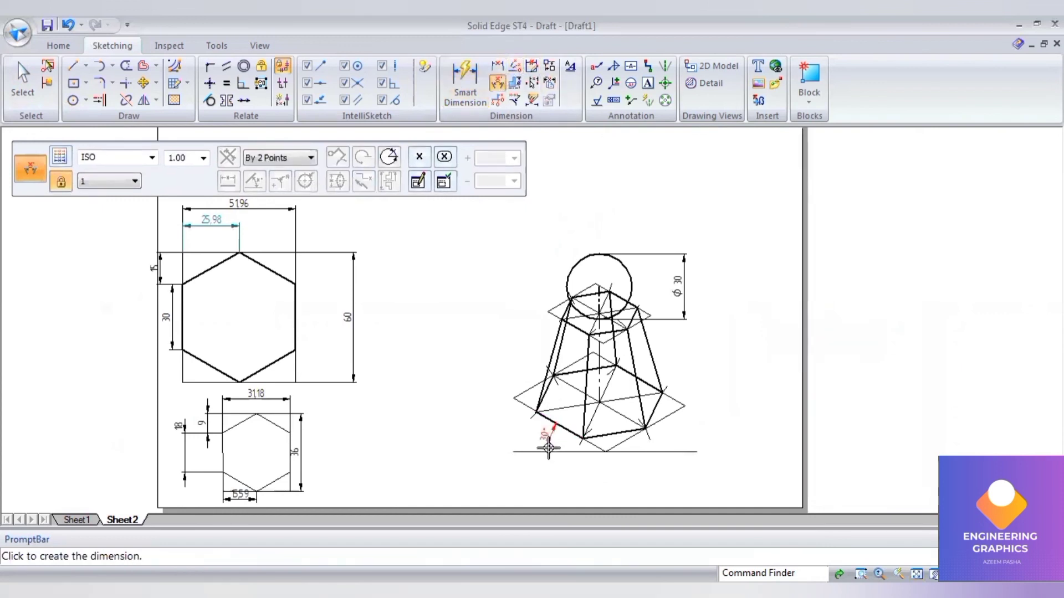
pyautogui.click(546, 440)
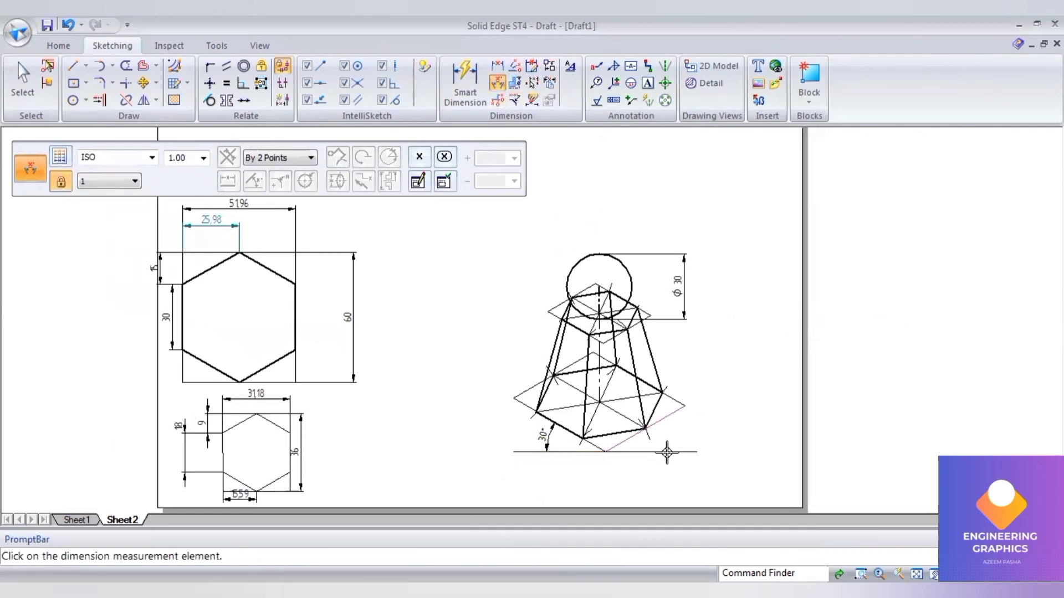
pyautogui.click(673, 435)
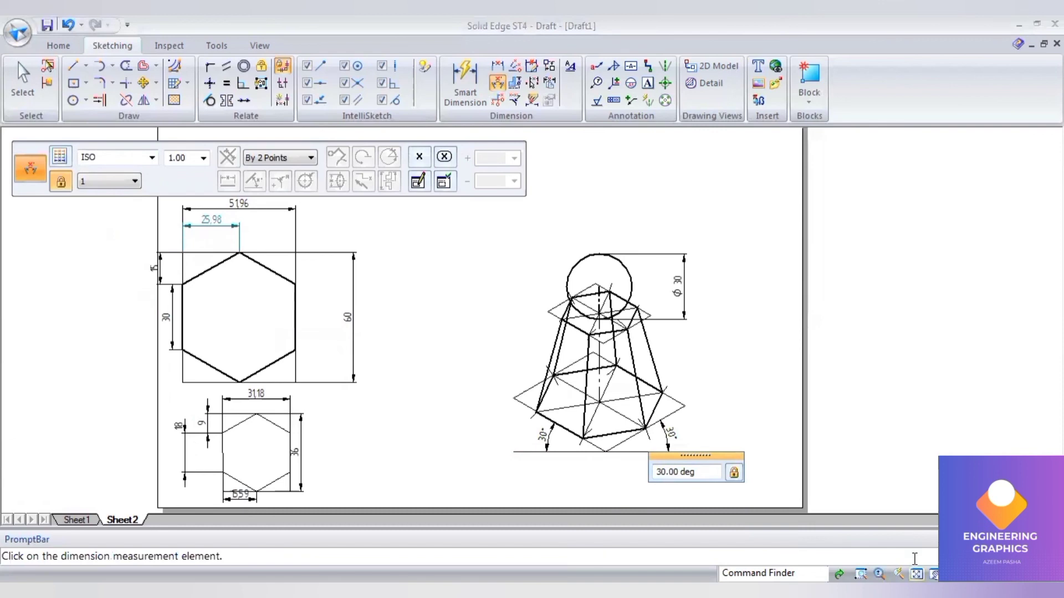
pyautogui.click(700, 462)
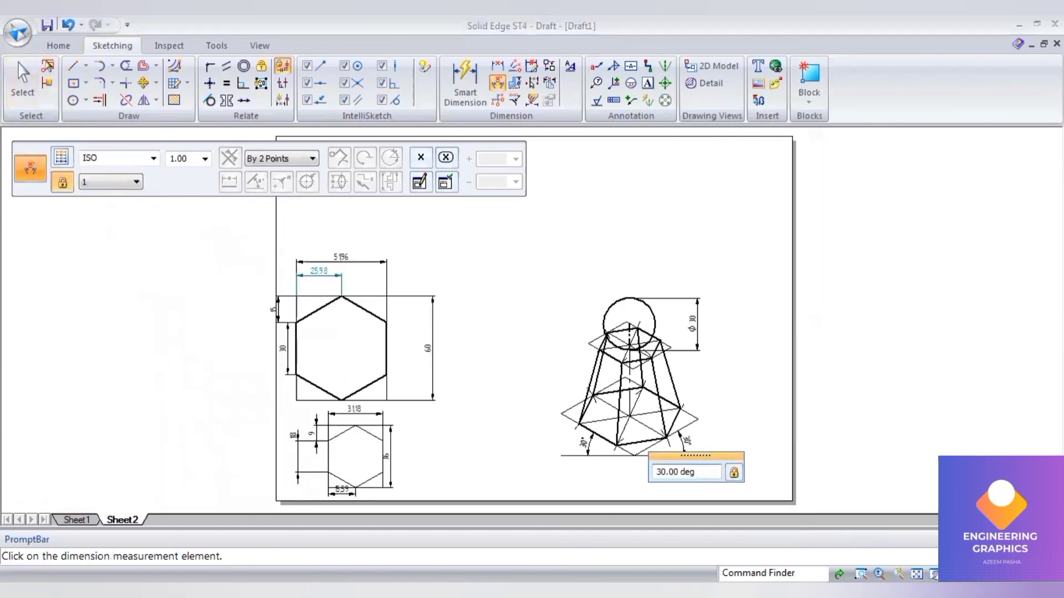
pyautogui.hotkey('alt', 'Tab')
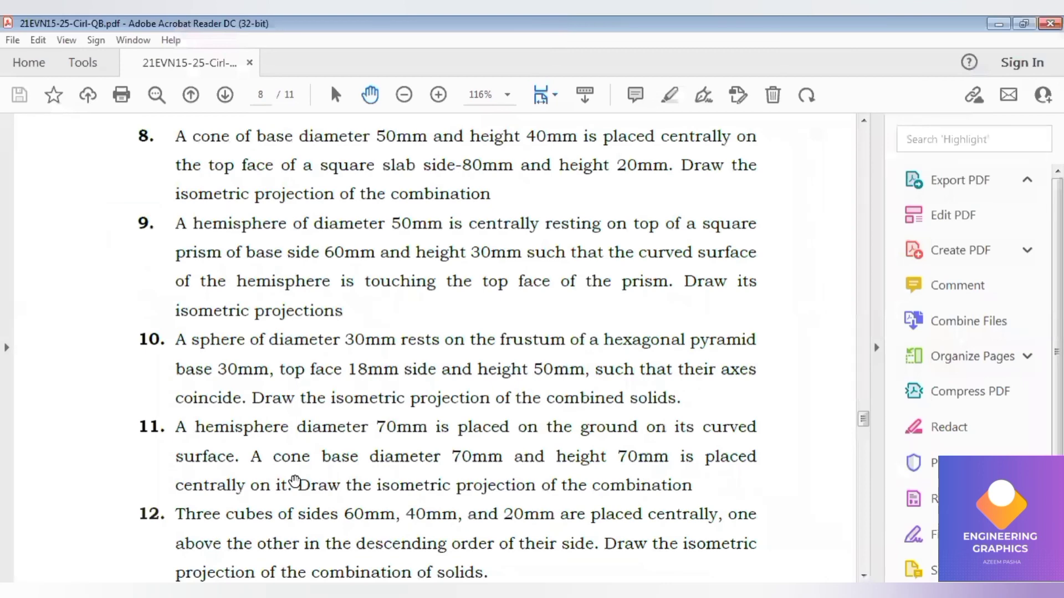
pyautogui.scroll(-1, 294, 480)
pyautogui.scroll(-1, 294, 478)
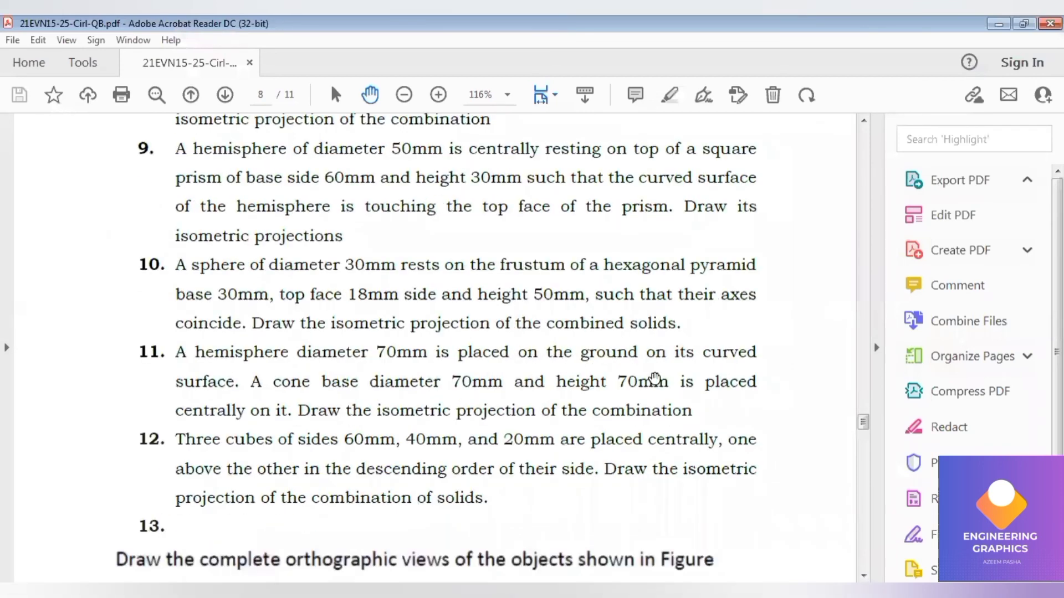